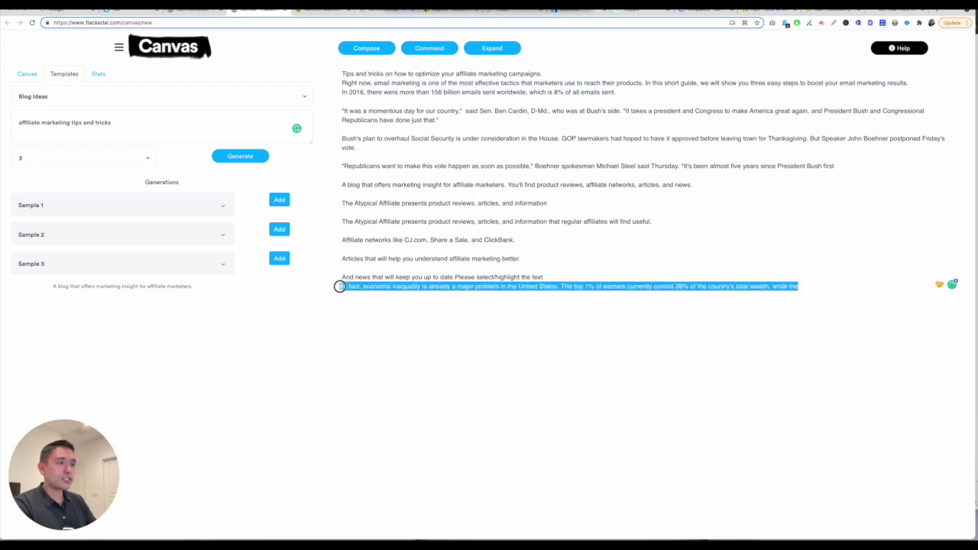
Expand the highlighted economic inequality sentence with AI-written text and open the document's stats
left_click(492, 49)
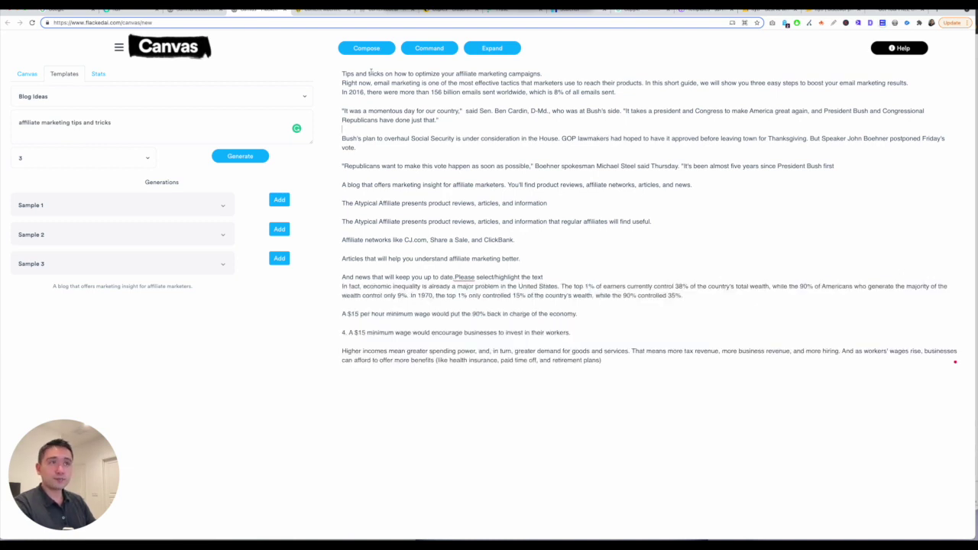
left_click(98, 74)
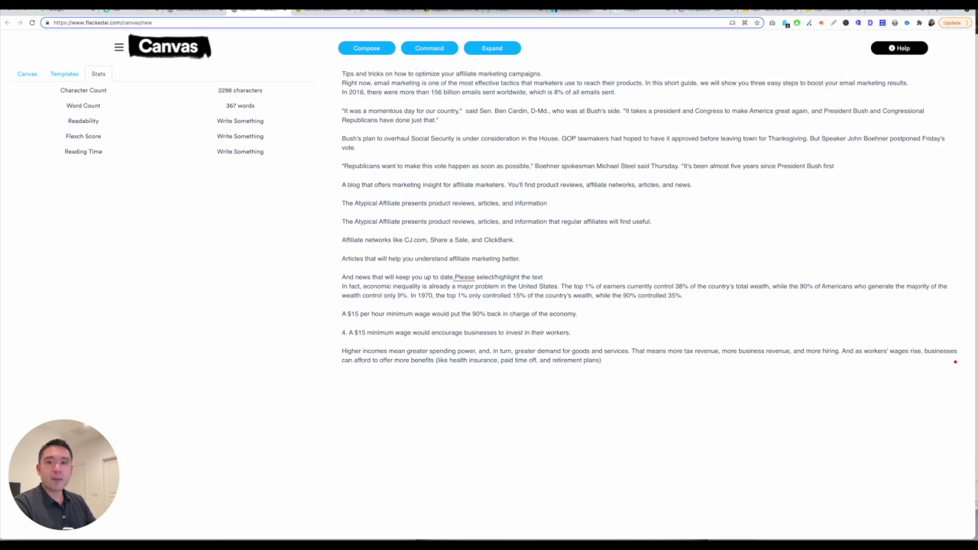
Switch to Nichesss, look over its content tools on the home page and open the Content Machine plan
left_click(327, 12)
left_click(13, 44)
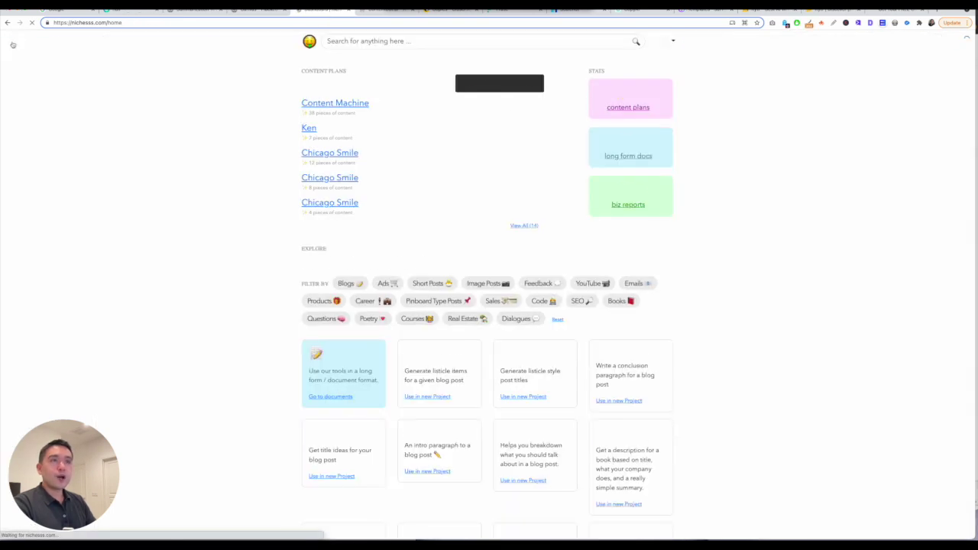
scroll(490, 159, "down", 3)
scroll(460, 159, "down", 10)
scroll(450, 162, "up", 12)
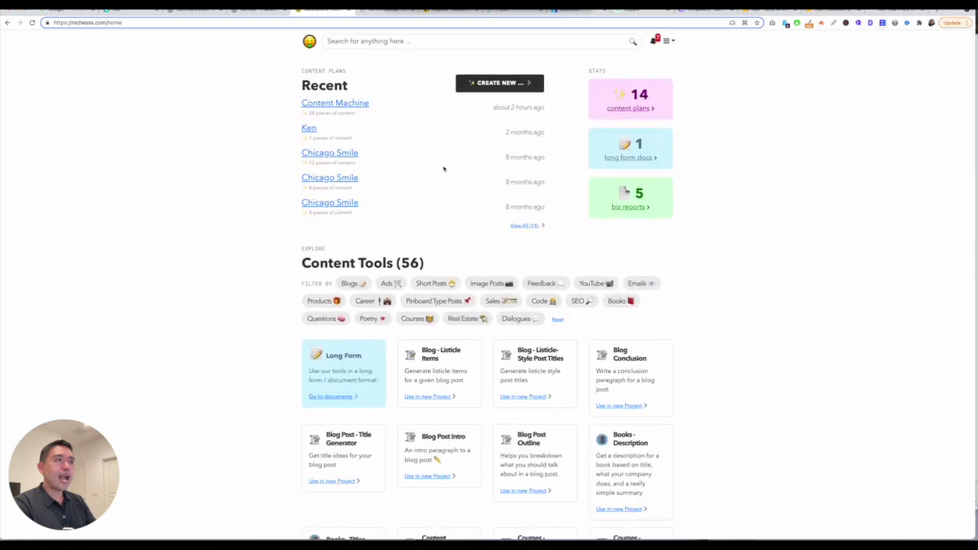
left_click(344, 105)
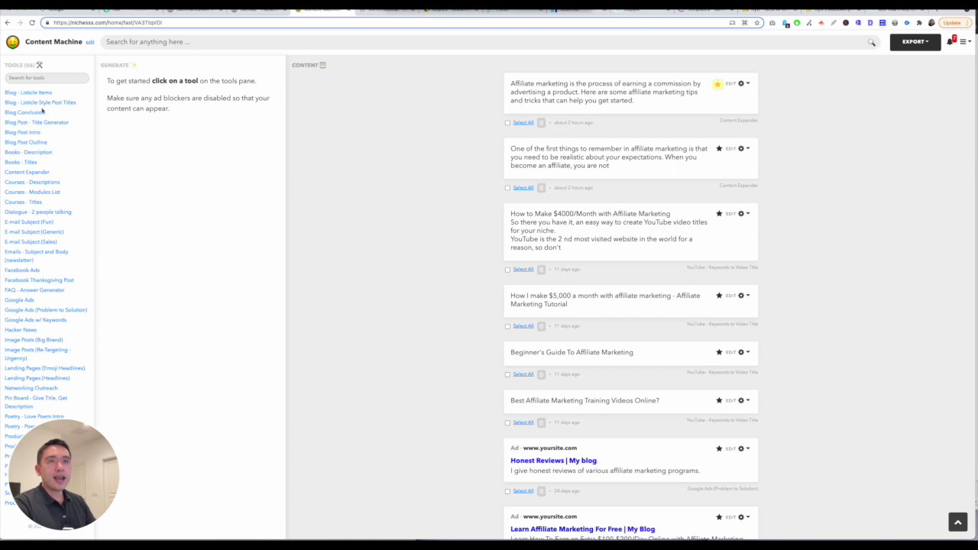
left_click_drag(71, 455, 241, 442)
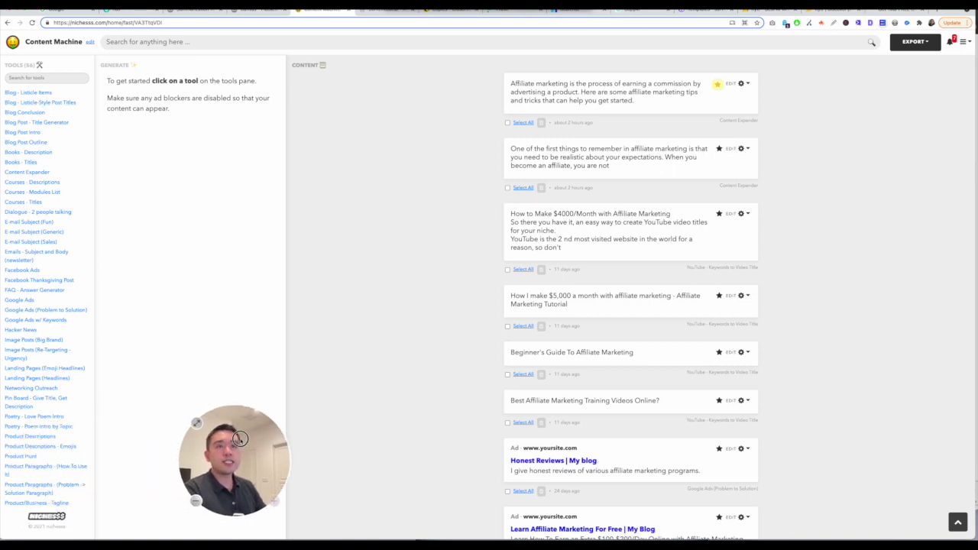
left_click_drag(239, 439, 60, 446)
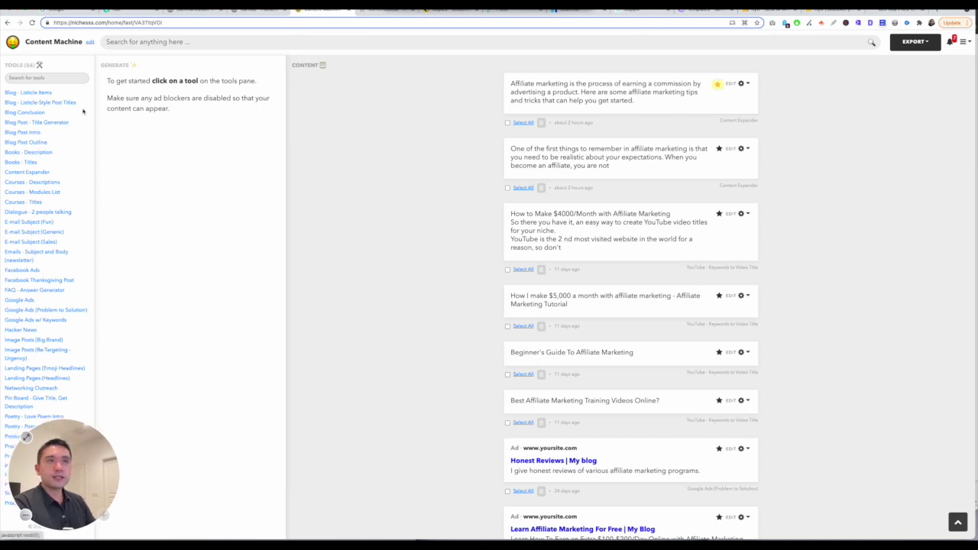
Generate Blog - Listicle Items text with the post title "affiliate marketing tips"
left_click(36, 93)
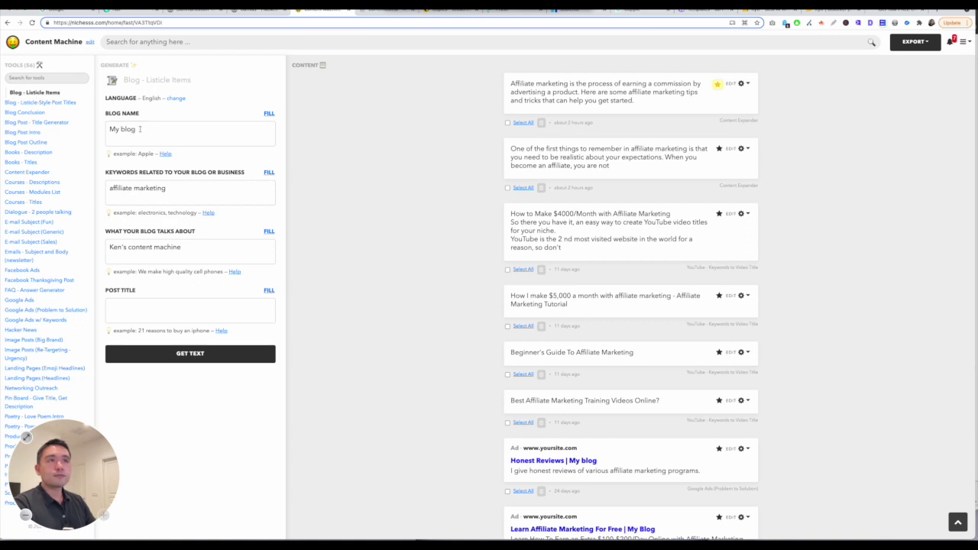
left_click(153, 310)
type("afi")
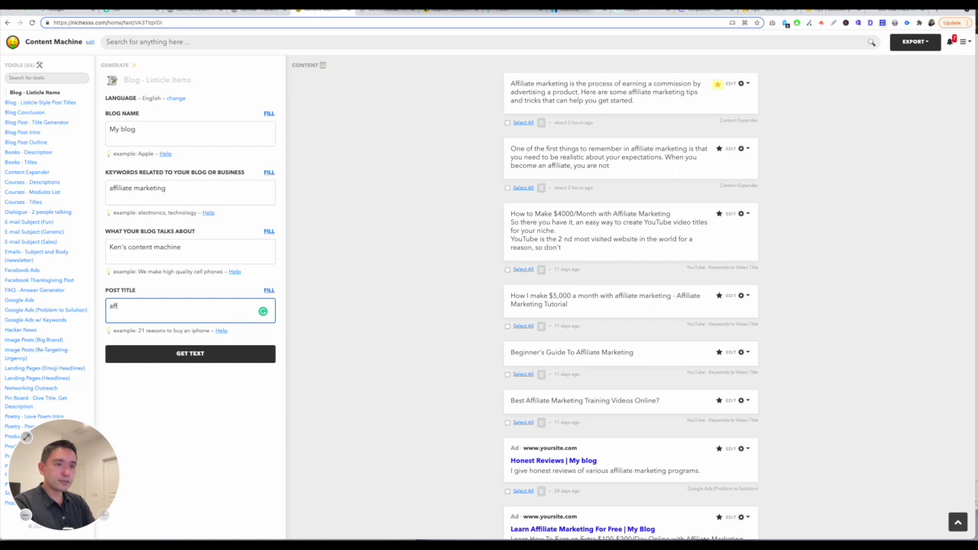
type("iliate mark")
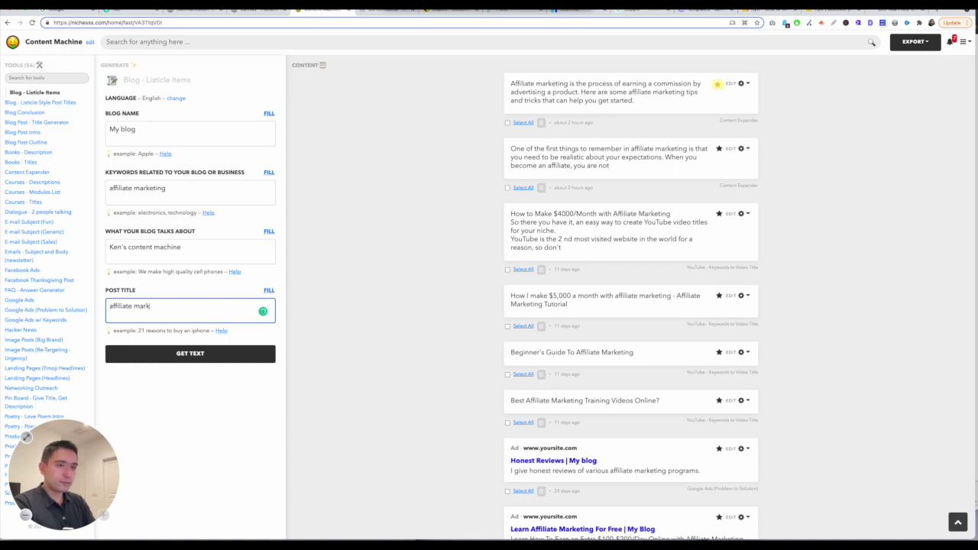
type("eting tips")
left_click(189, 356)
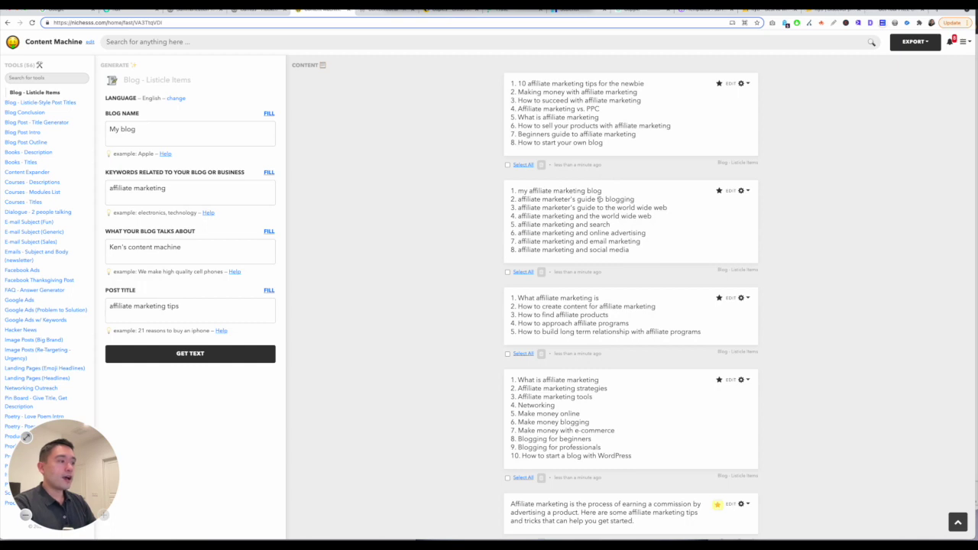
Regenerate the copy of the first listicle suggestion with its existing inputs, save it and close the suggestion editor
scroll(599, 199, "down", 1)
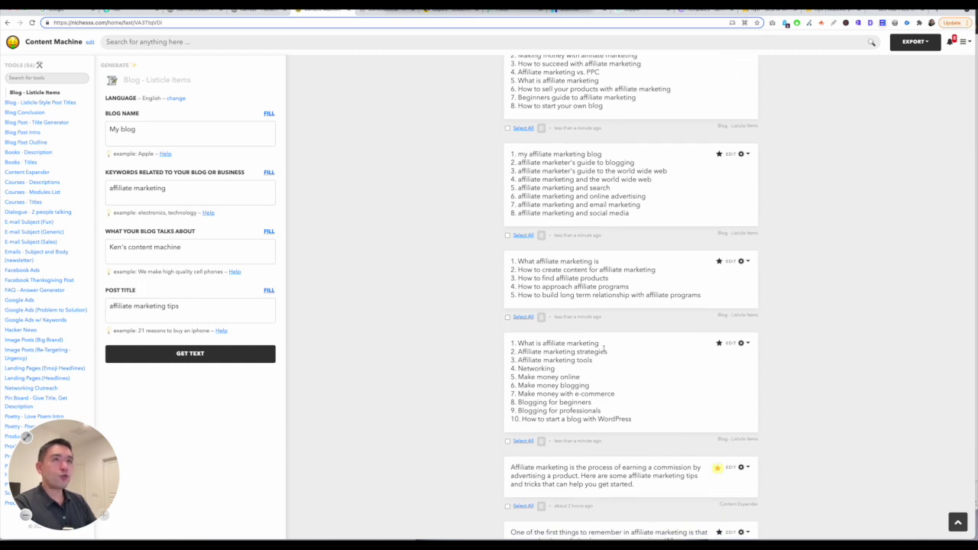
scroll(603, 350, "up", 1)
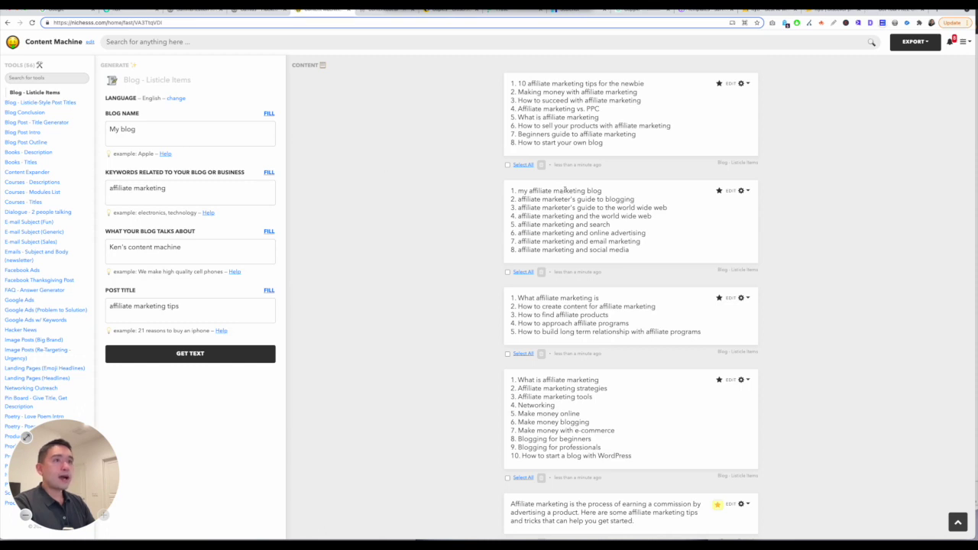
left_click(729, 84)
left_click(699, 98)
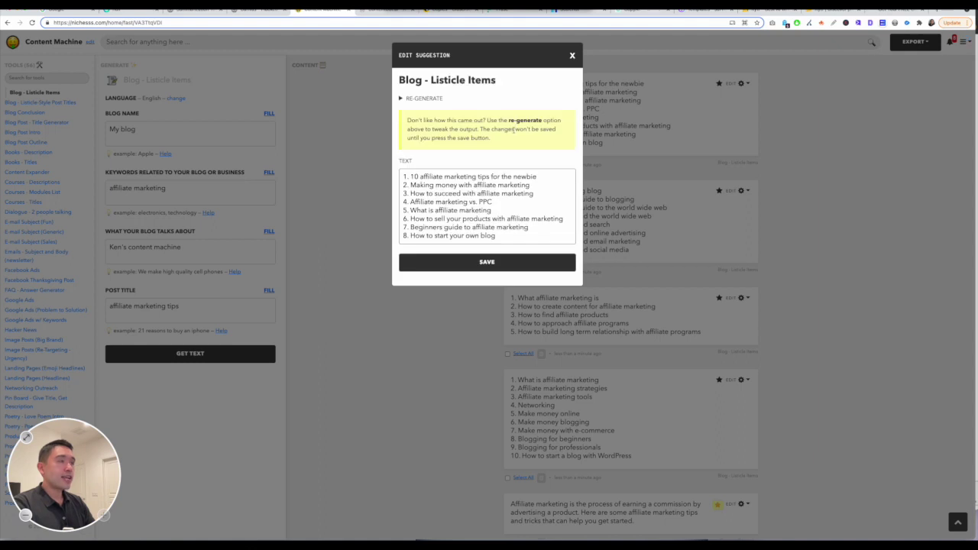
left_click(414, 99)
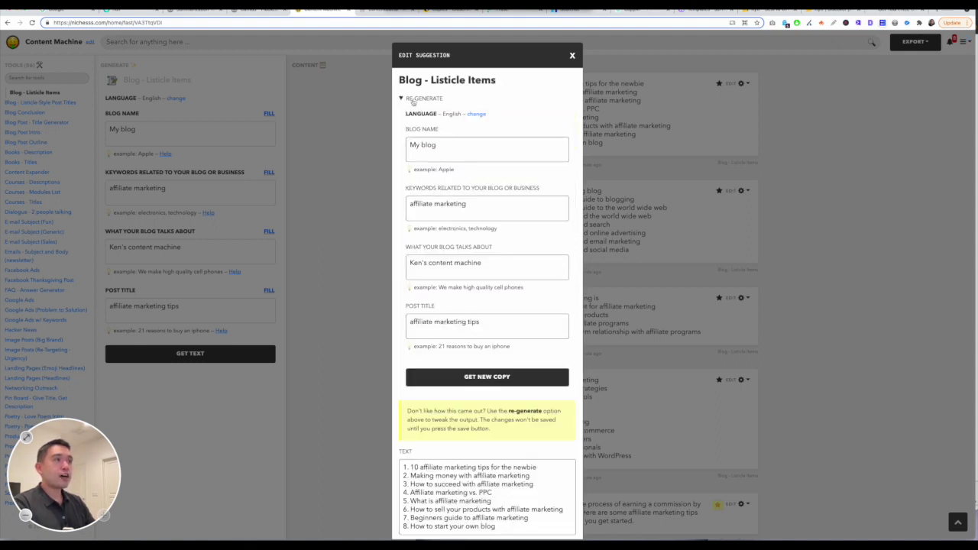
scroll(483, 234, "down", 1)
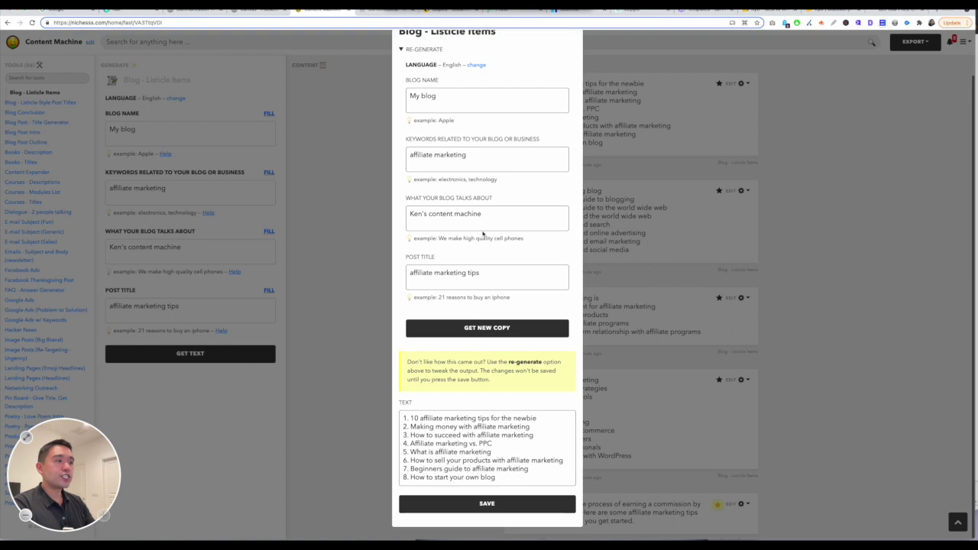
left_click(495, 333)
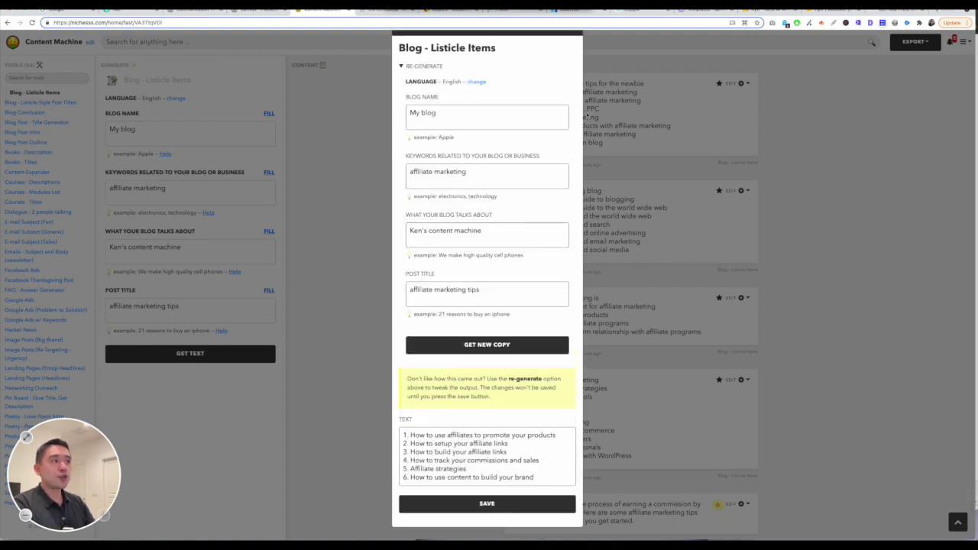
left_click(496, 503)
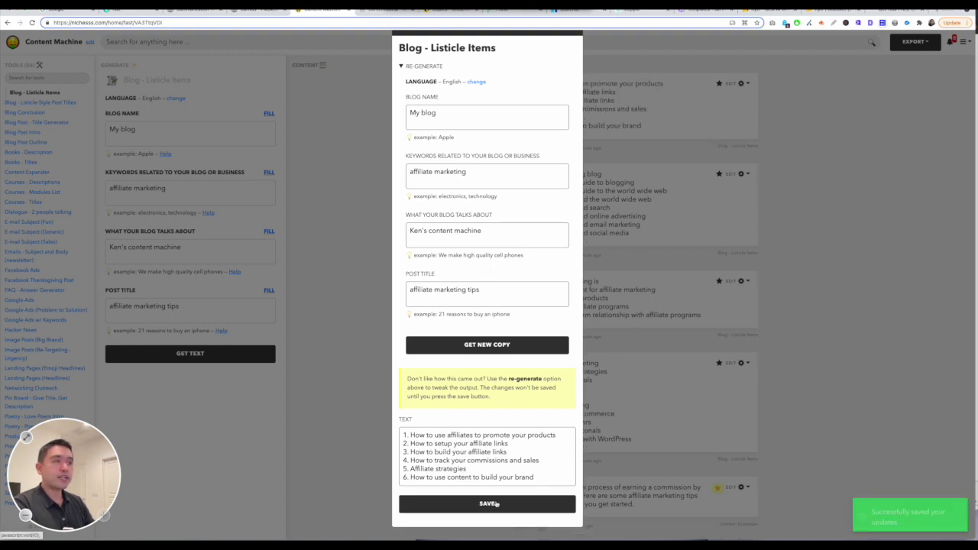
left_click(679, 297)
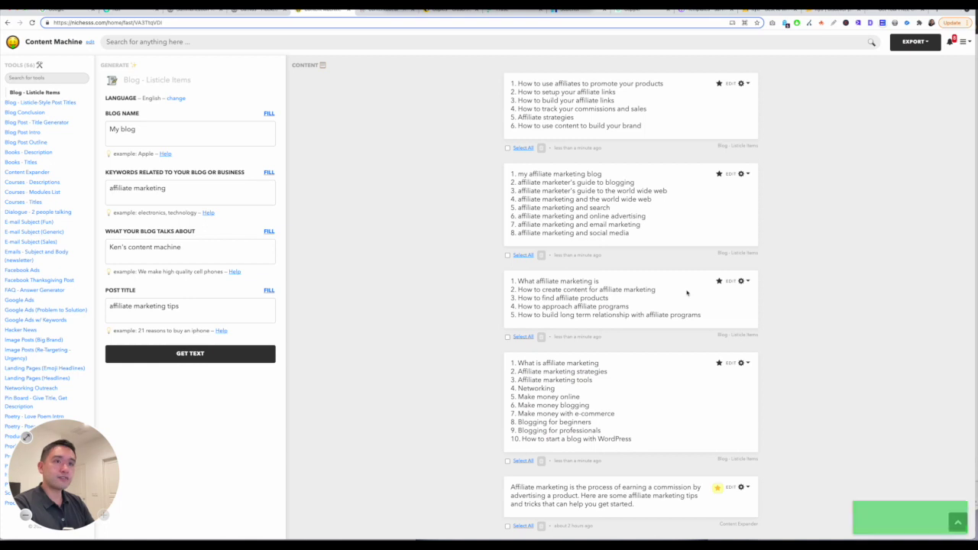
Look through the input forms of the Content Expander, Courses - Titles, Google Ads and Landing Pages (Headlines) tools
left_click(31, 172)
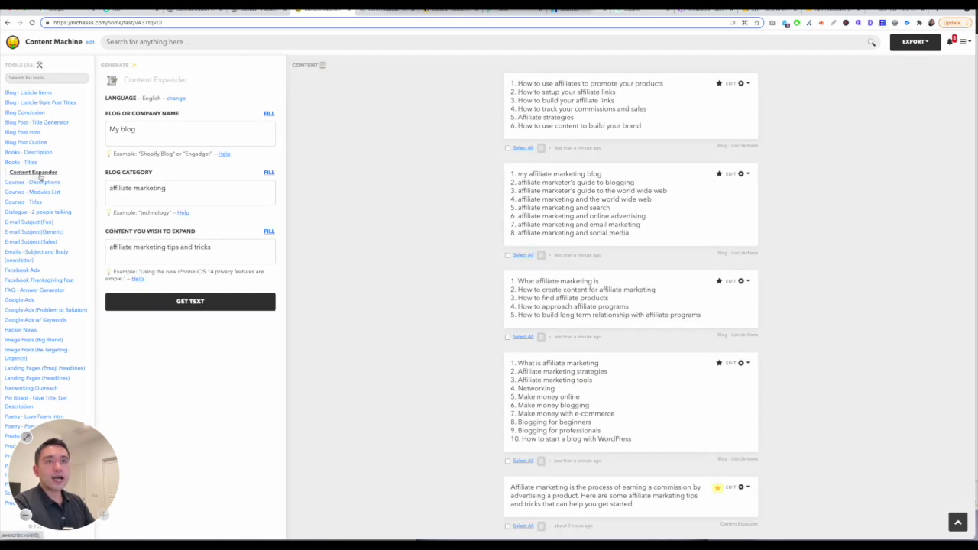
left_click(35, 201)
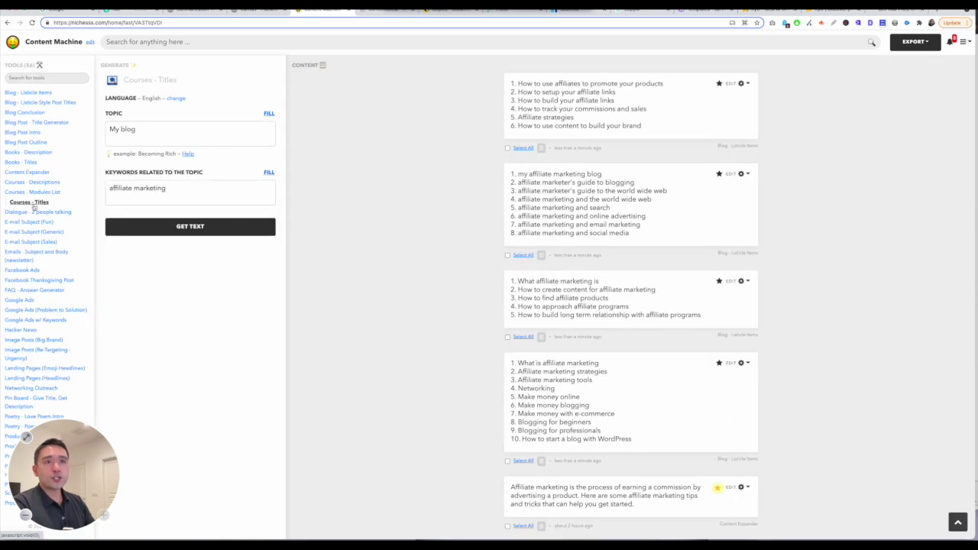
left_click(23, 300)
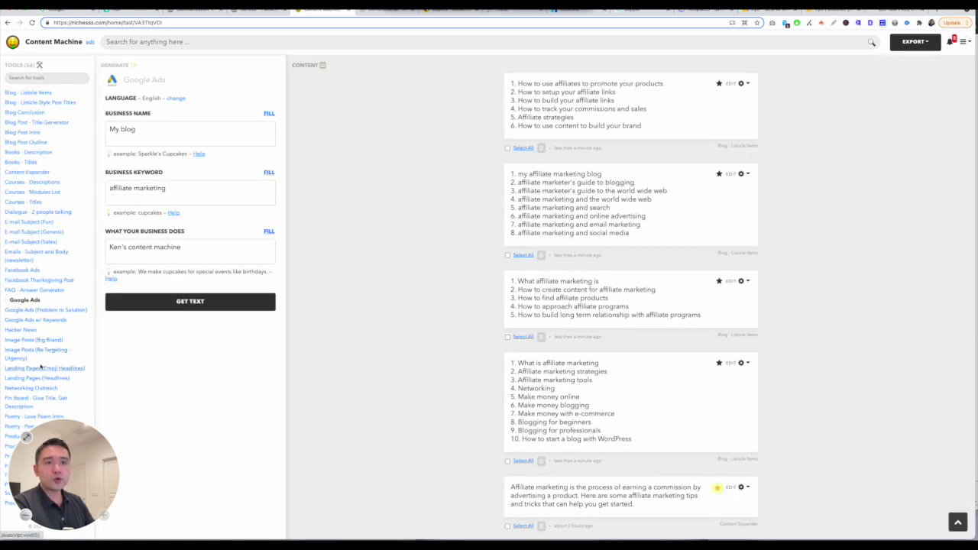
left_click(38, 380)
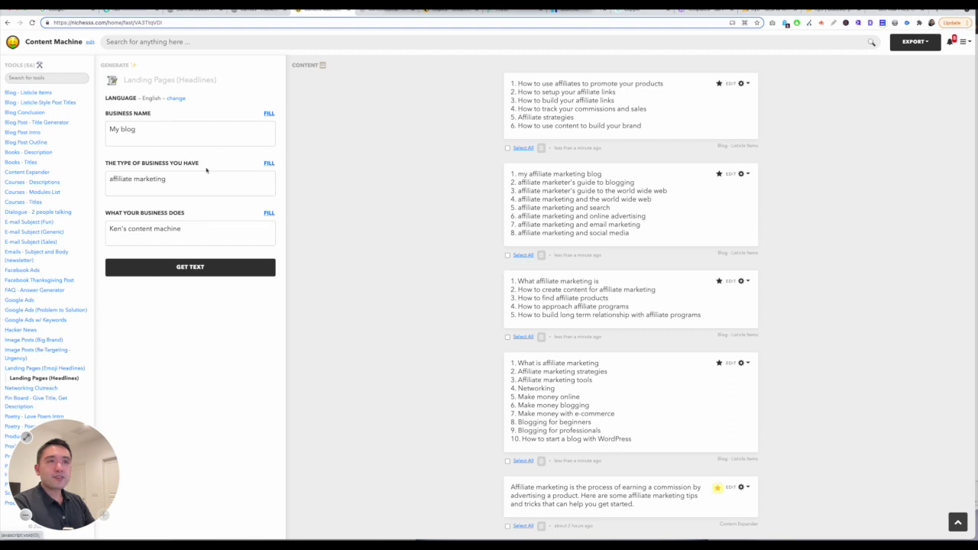
Review the plan's previously generated content, highlighting the "How I make $5,000 a month with affiliate marketing" video title
scroll(581, 224, "down", 20)
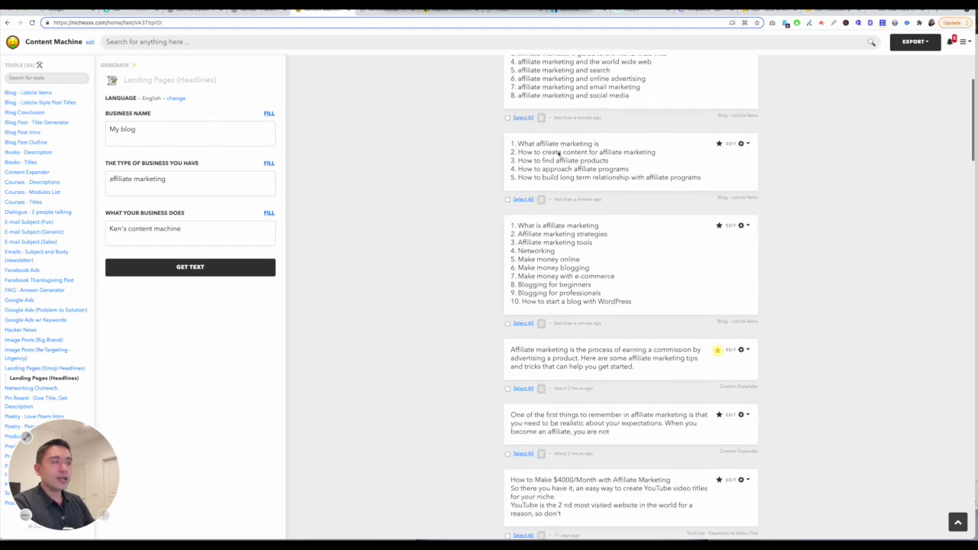
scroll(573, 191, "up", 20)
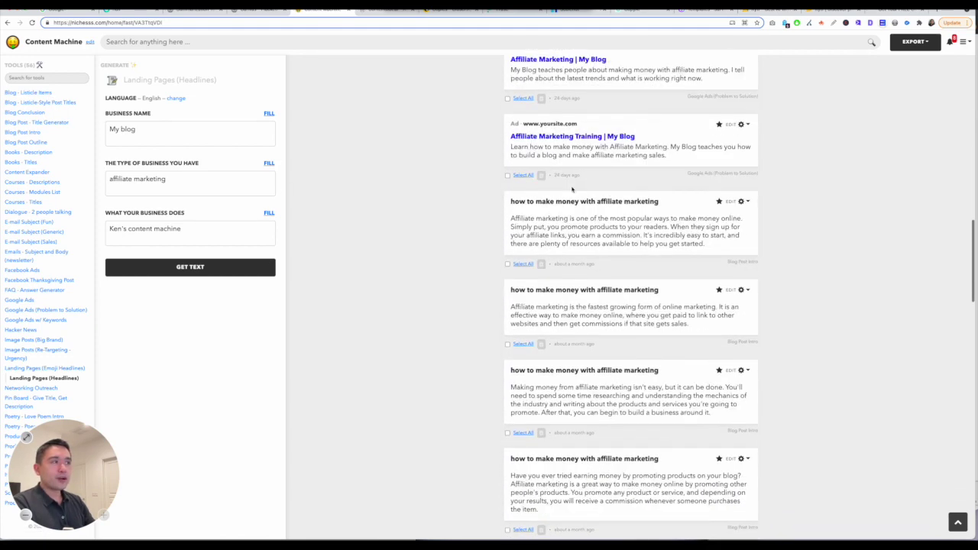
scroll(563, 139, "up", 2)
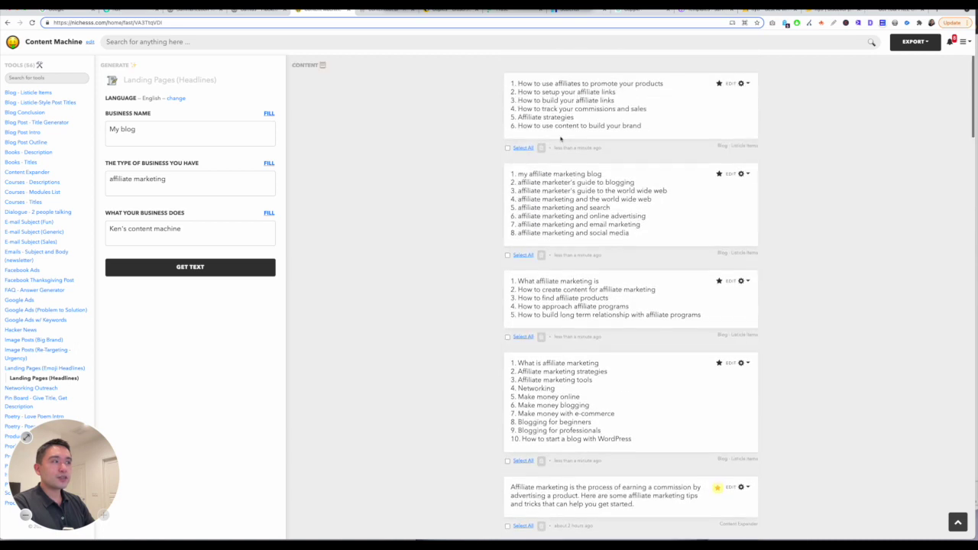
scroll(553, 109, "down", 10)
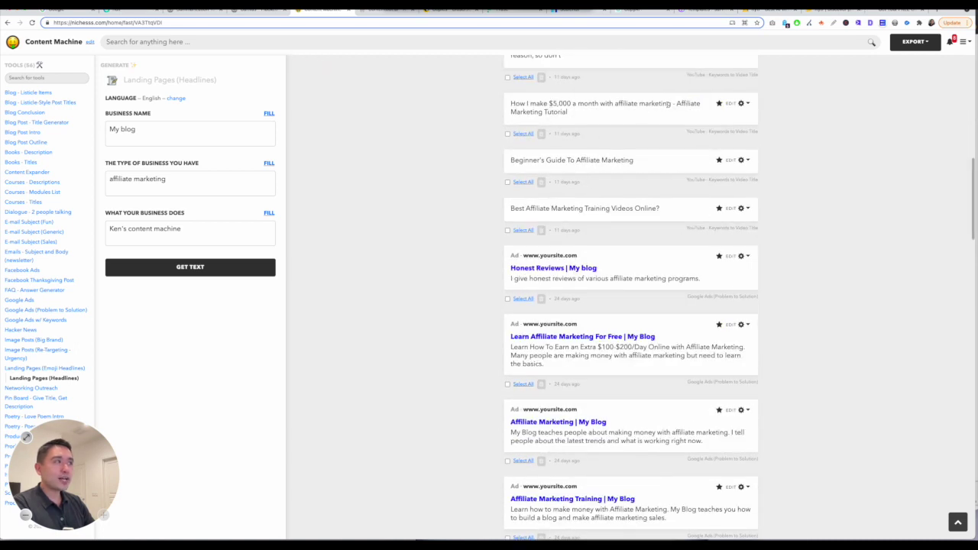
left_click_drag(603, 120, 506, 105)
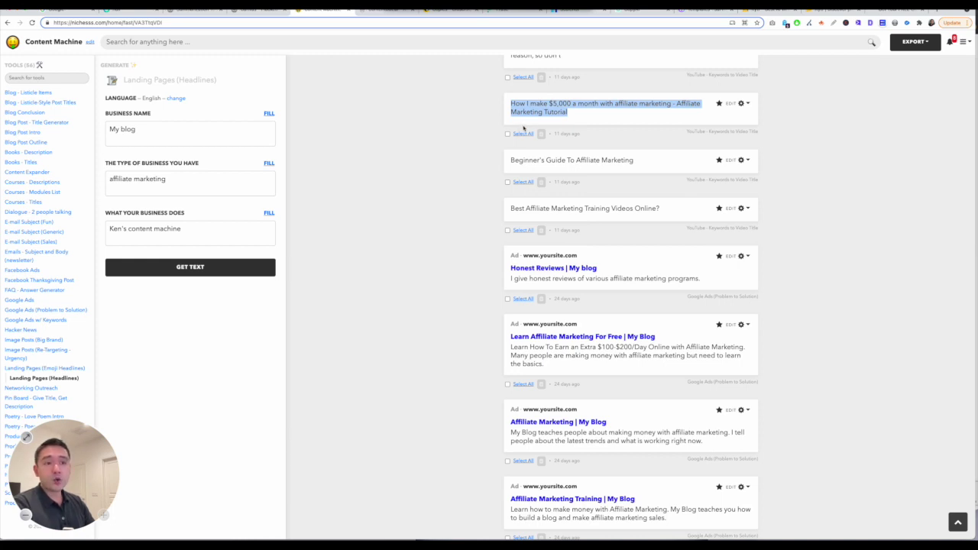
scroll(522, 130, "up", 3)
scroll(32, 112, "down", 3)
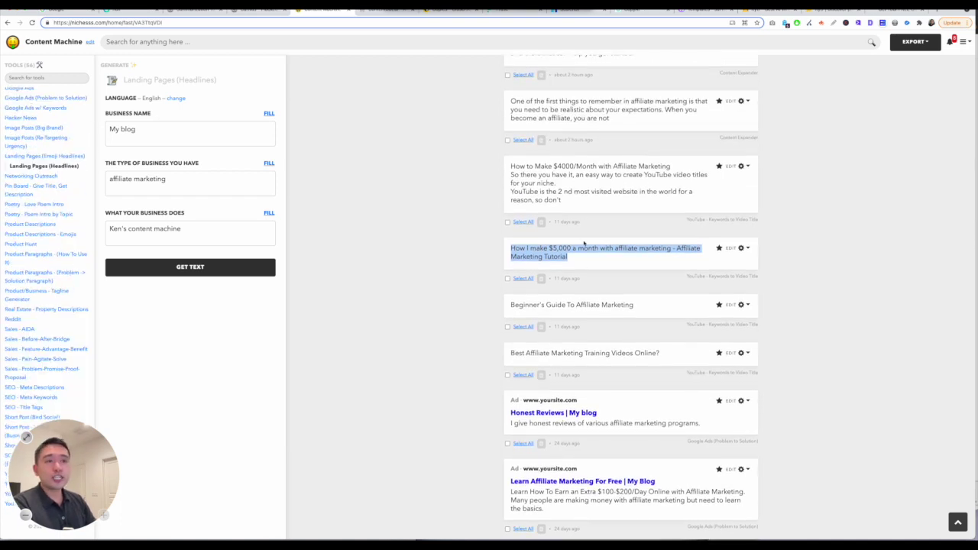
scroll(364, 186, "up", 5)
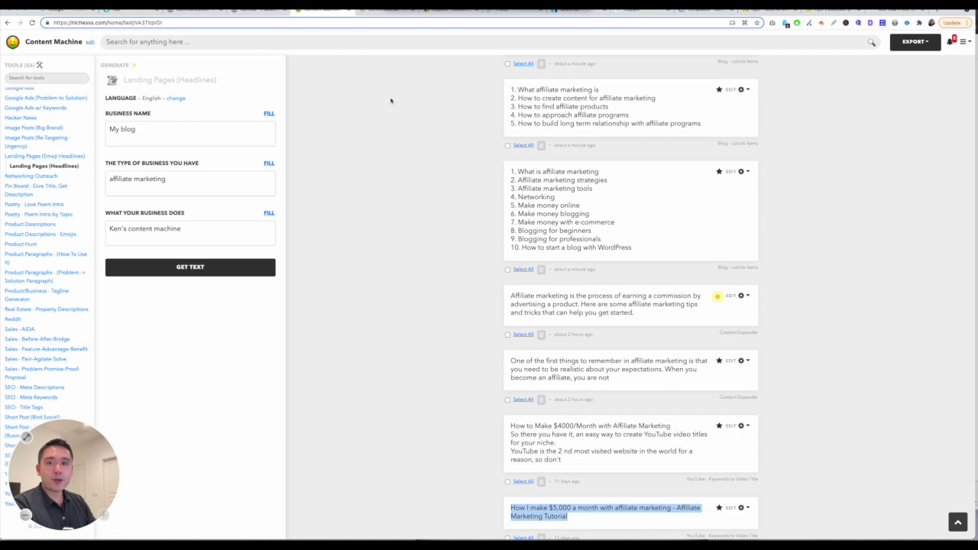
Switch to ContentBot.ai and browse its popular and copywriting templates
left_click(390, 13)
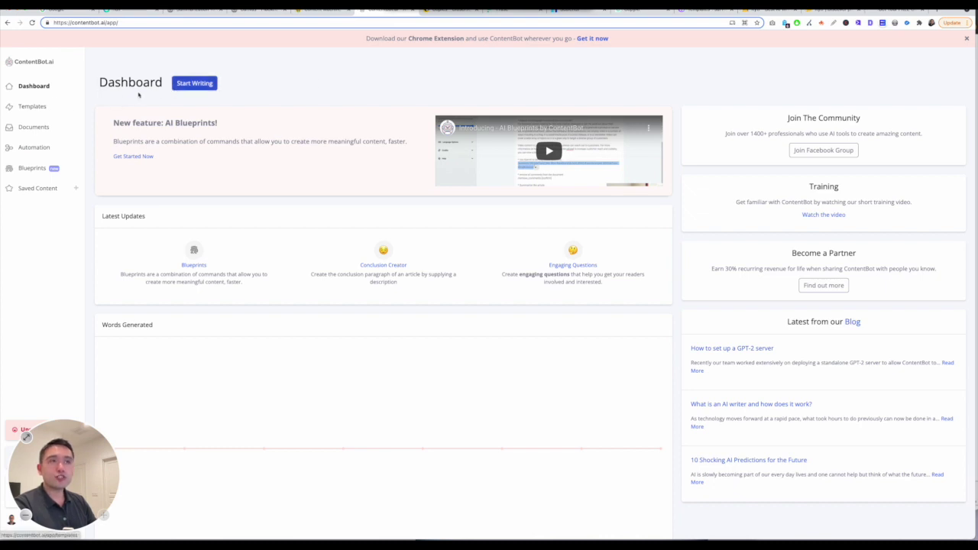
left_click(32, 106)
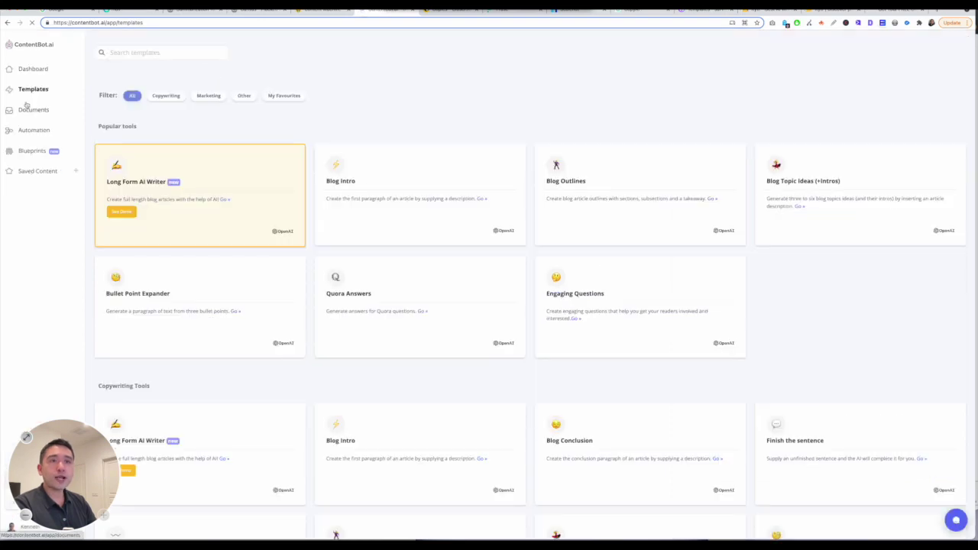
scroll(360, 194, "down", 8)
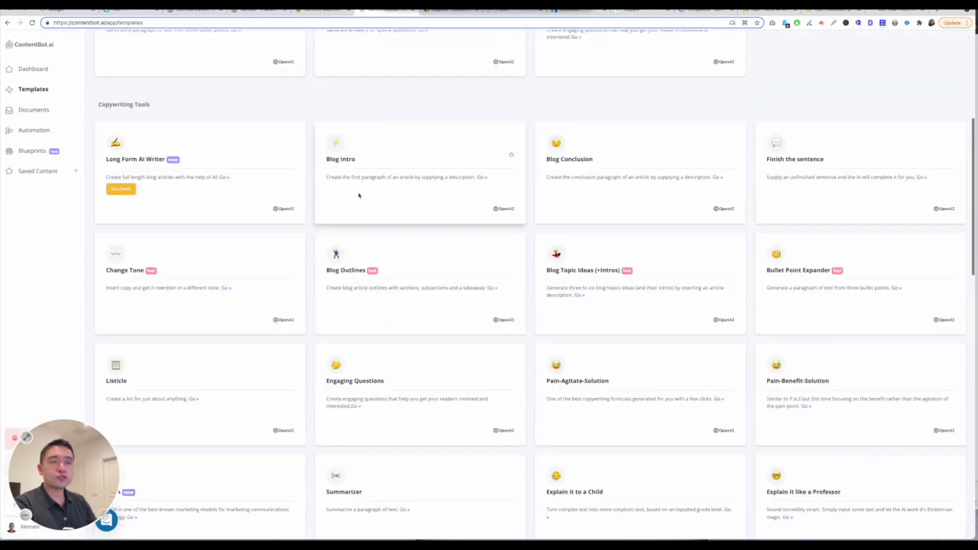
scroll(313, 156, "up", 8)
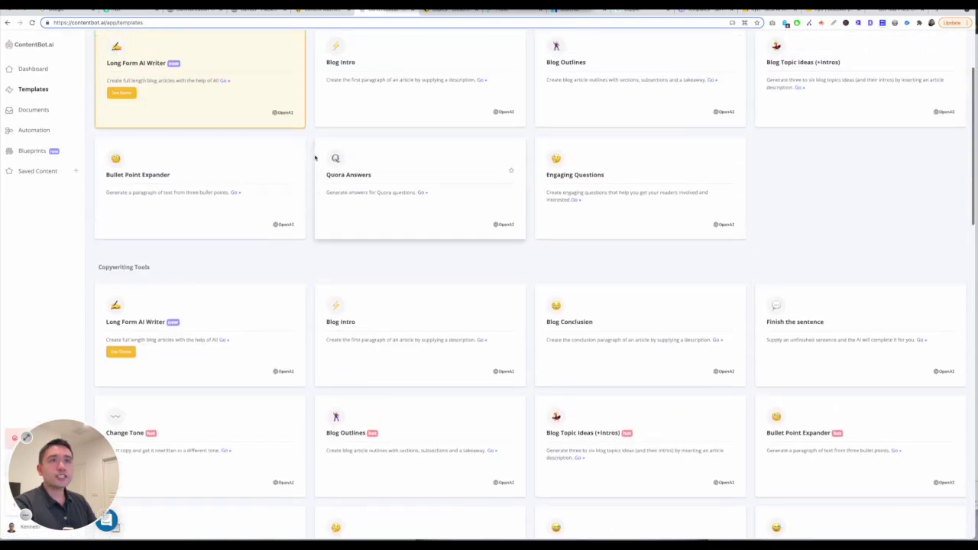
scroll(308, 155, "down", 9)
scroll(306, 150, "down", 5)
scroll(305, 149, "up", 15)
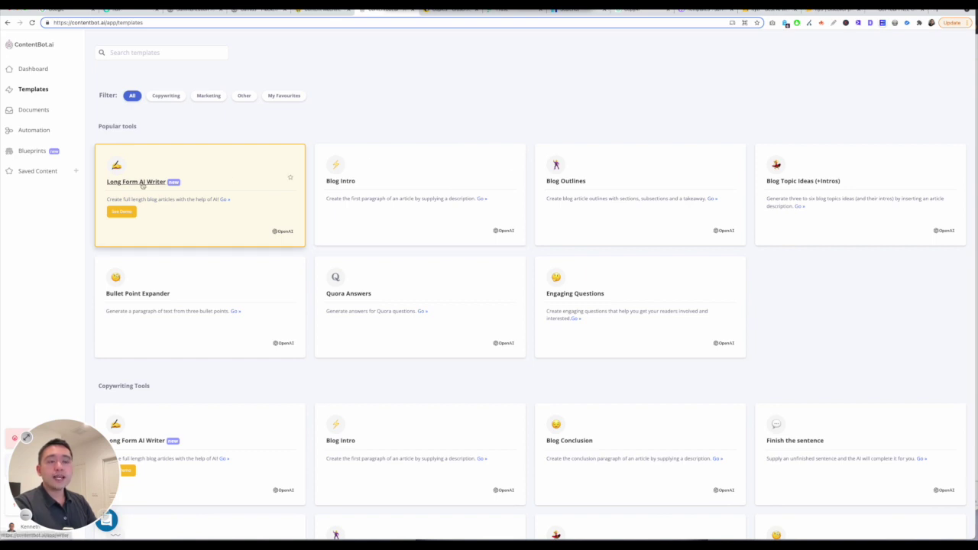
Look through the Copywriting, Marketing, Other and My Favourites template categories and the Documents page
left_click(175, 98)
left_click(203, 97)
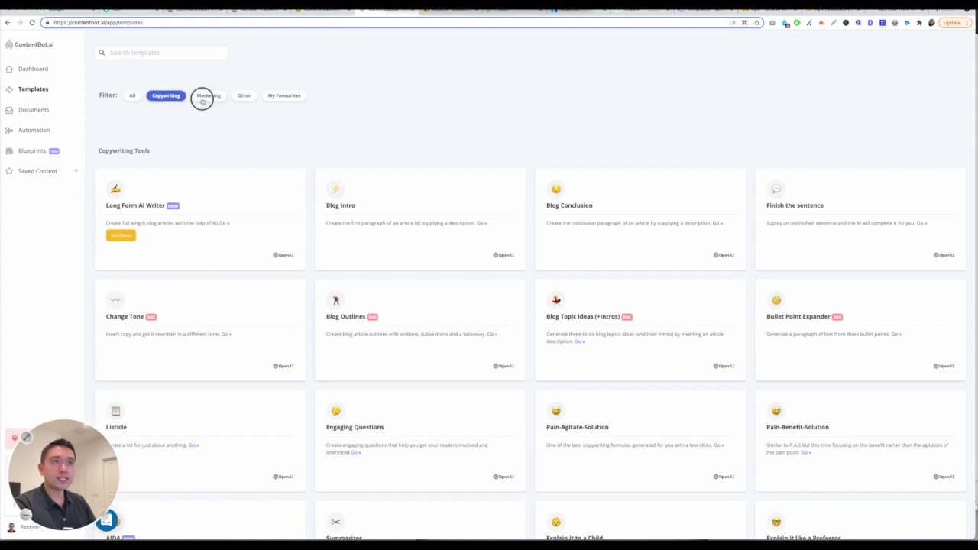
left_click(245, 96)
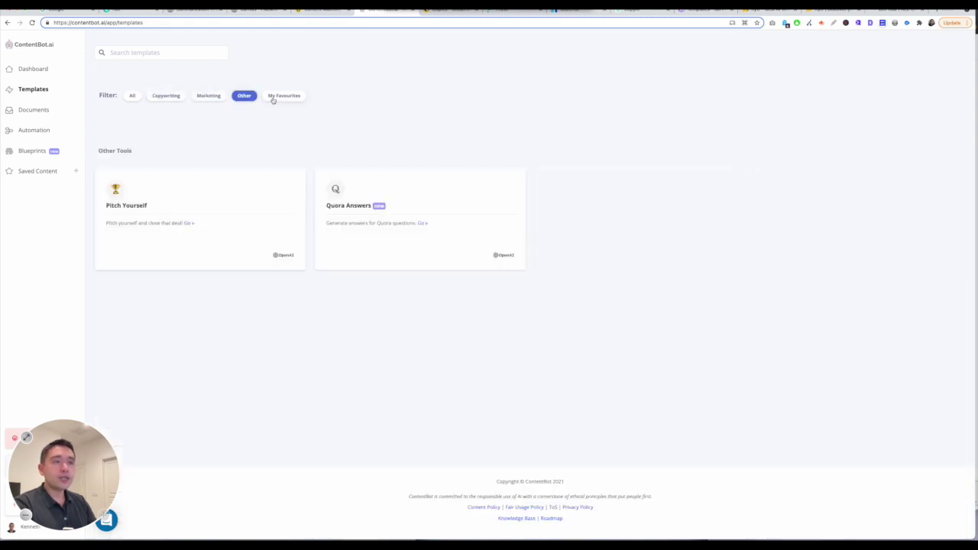
left_click(274, 96)
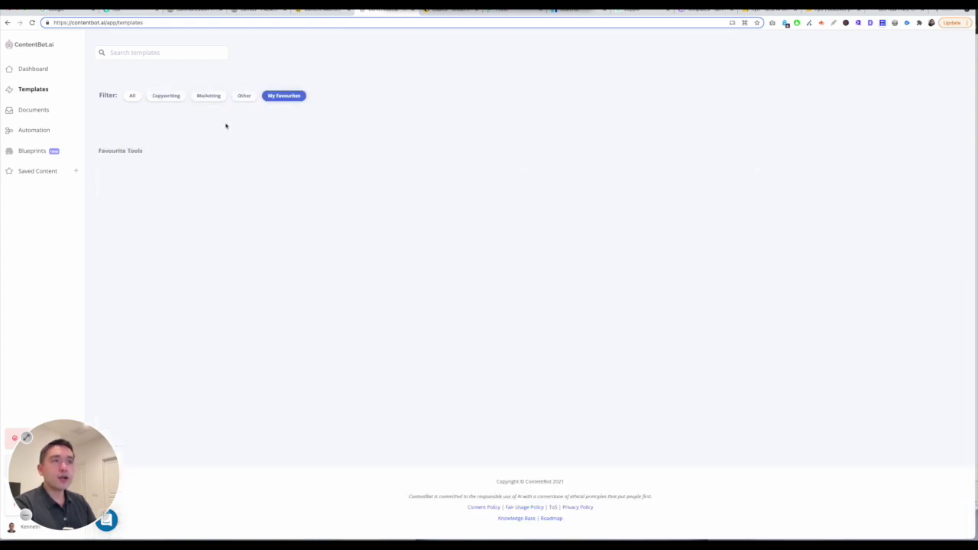
left_click(133, 97)
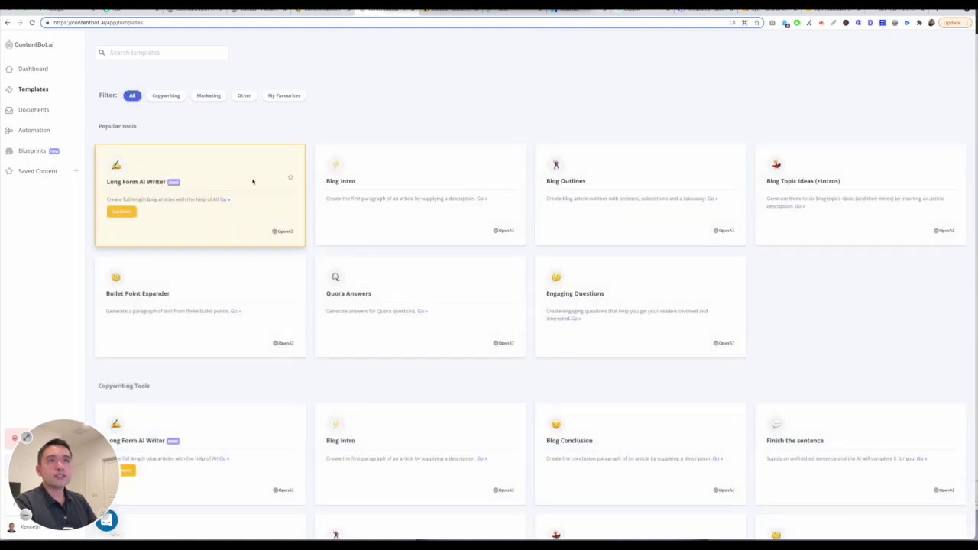
left_click(34, 112)
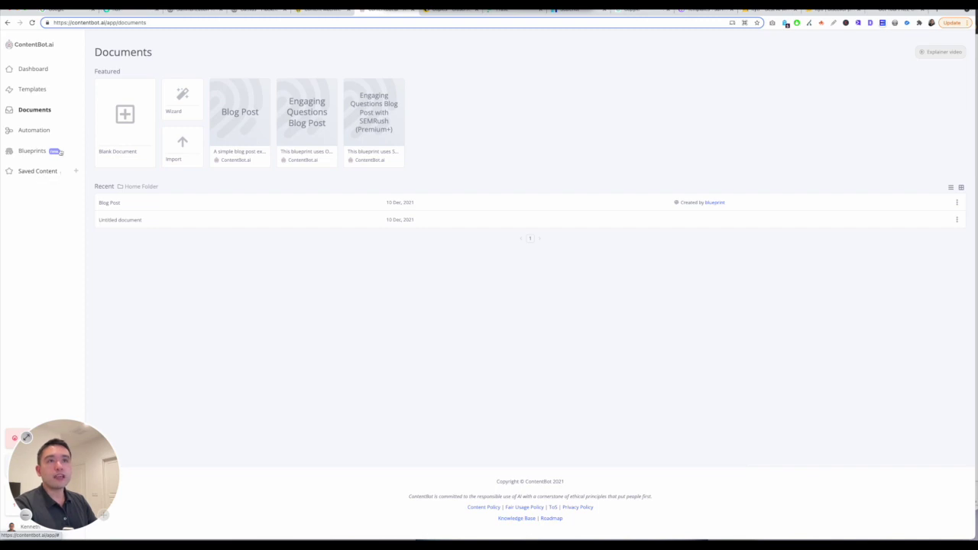
left_click(28, 91)
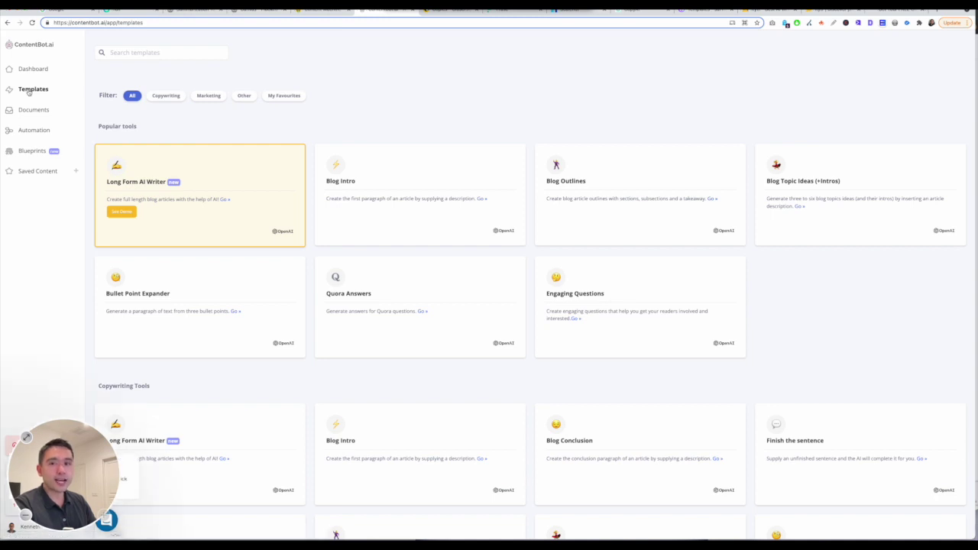
Start a Long Form AI Writer document with "affiliate marketing tips" as both the article topic and the opening body text
left_click(126, 182)
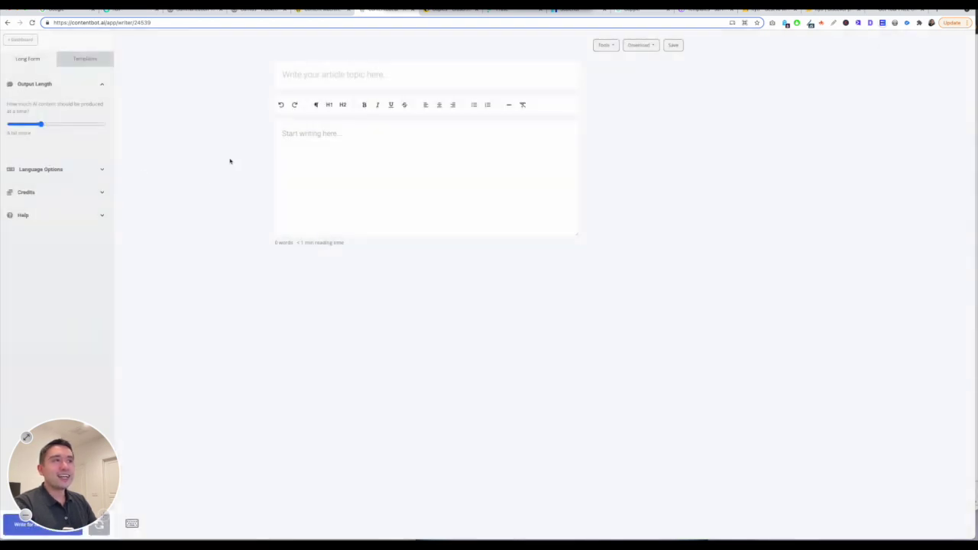
left_click(297, 75)
type("affiliate marketing tips")
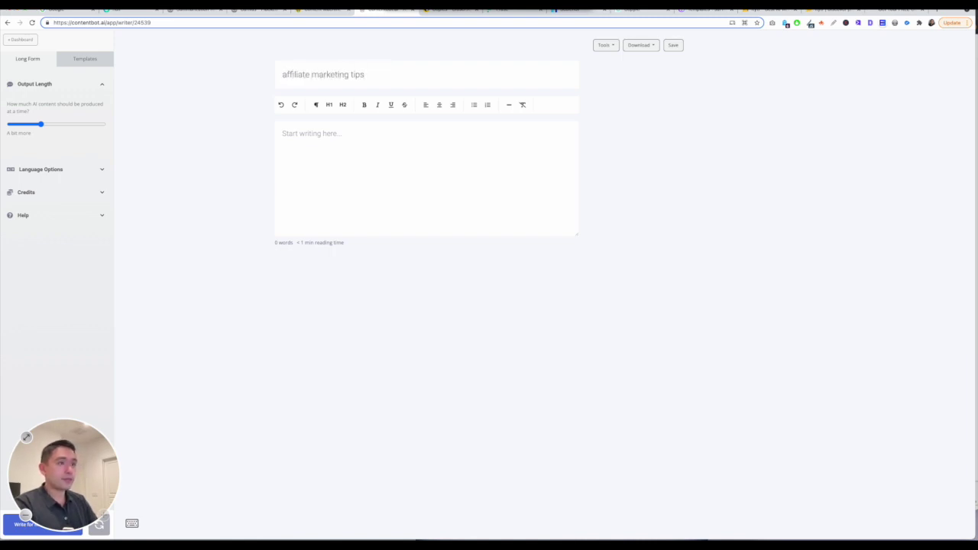
key("ctrl+a")
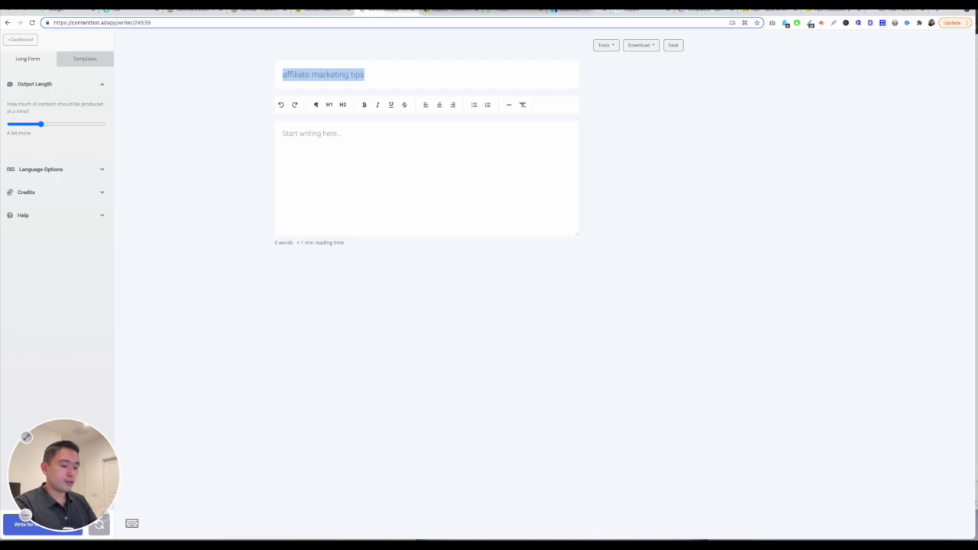
key("ctrl+c")
left_click(372, 144)
key("ctrl+v")
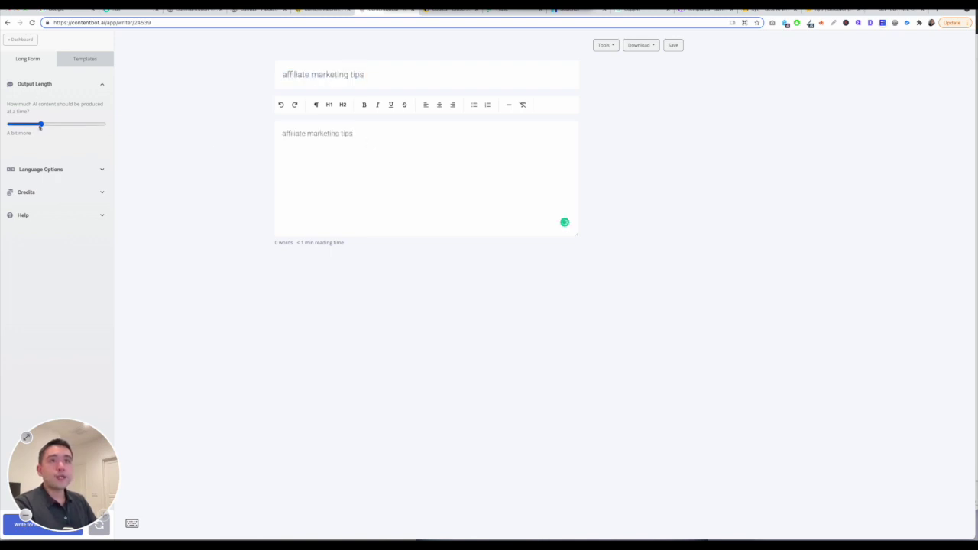
Review the output length and language options, and have the AI write the article text at the "A bit more" length
mouse_move(40, 123)
left_mouse_down()
mouse_move(9, 125)
mouse_move(109, 123)
mouse_move(8, 125)
mouse_move(40, 124)
left_mouse_up()
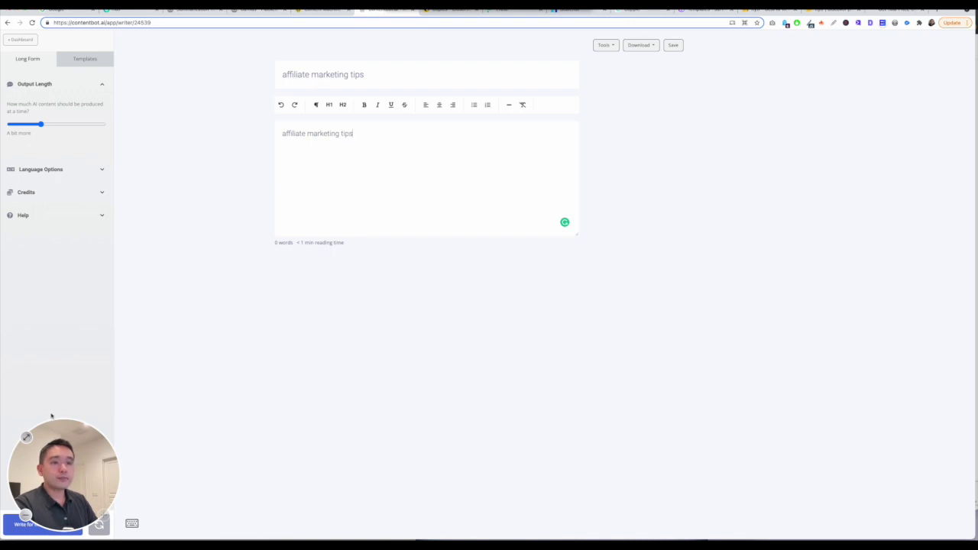
left_click(58, 169)
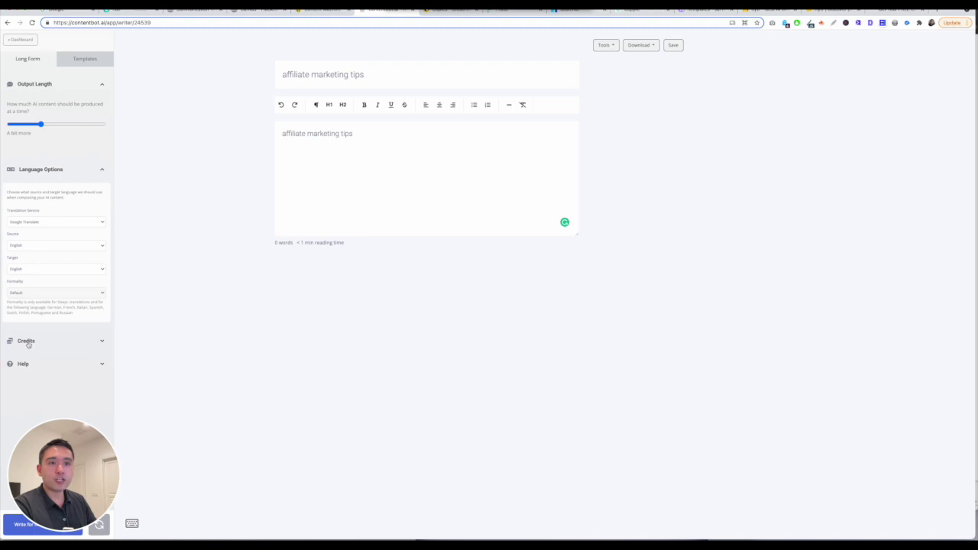
left_click(13, 530)
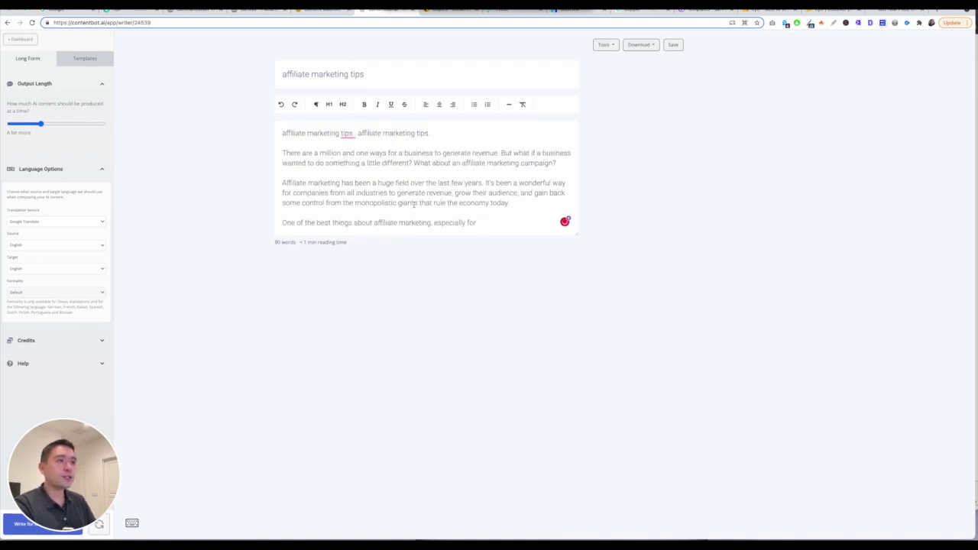
Generate an additional paragraph from the unfinished last line, "One of the best things about affiliate marketing, especially for"
left_click_drag(294, 182, 464, 186)
left_click(470, 223)
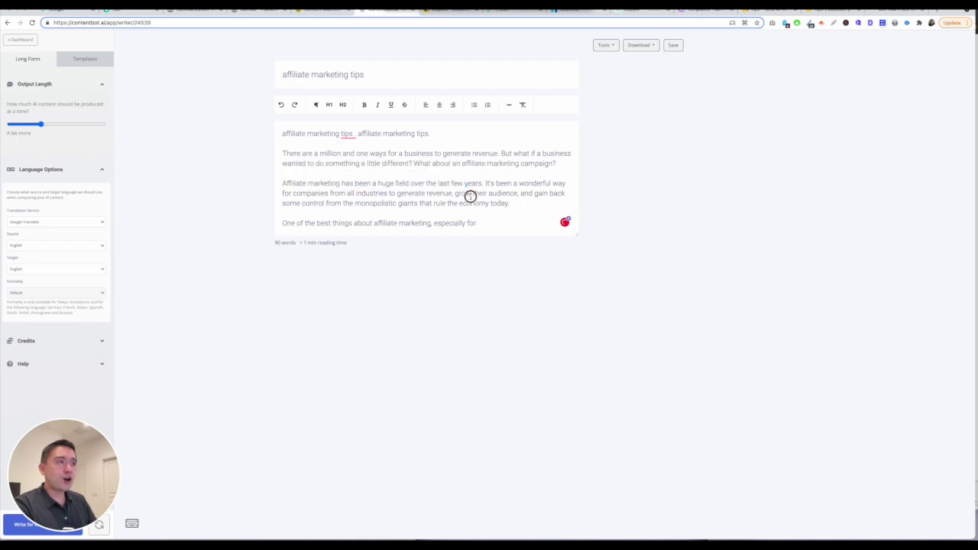
left_click_drag(474, 223, 280, 224)
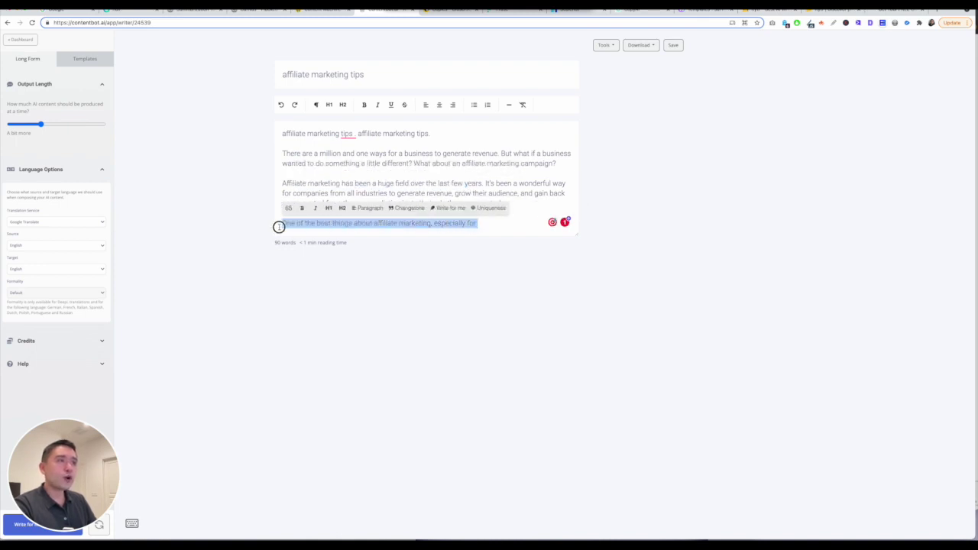
left_click(370, 209)
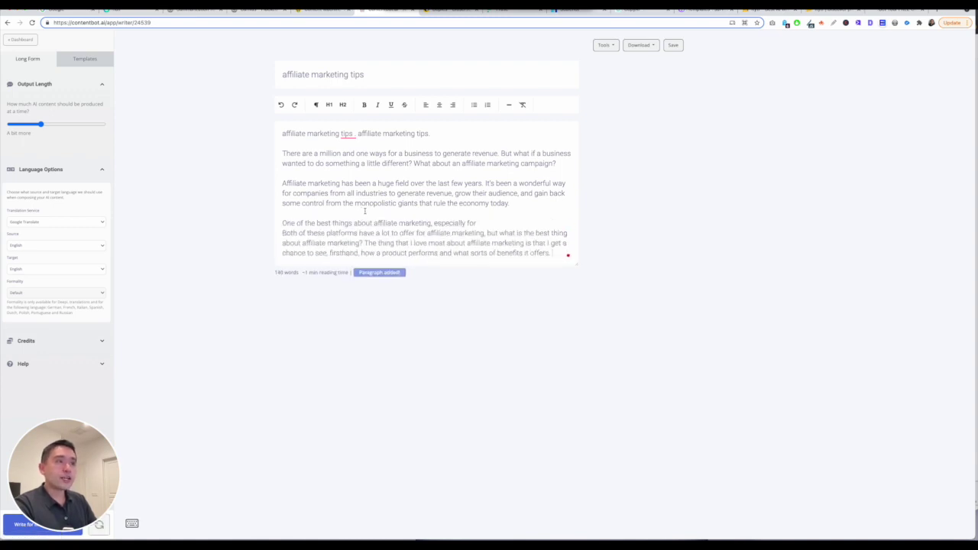
Try to change the tone of the paragraph starting "Both of these platforms", and have the AI continue writing from it
left_click_drag(550, 253, 281, 233)
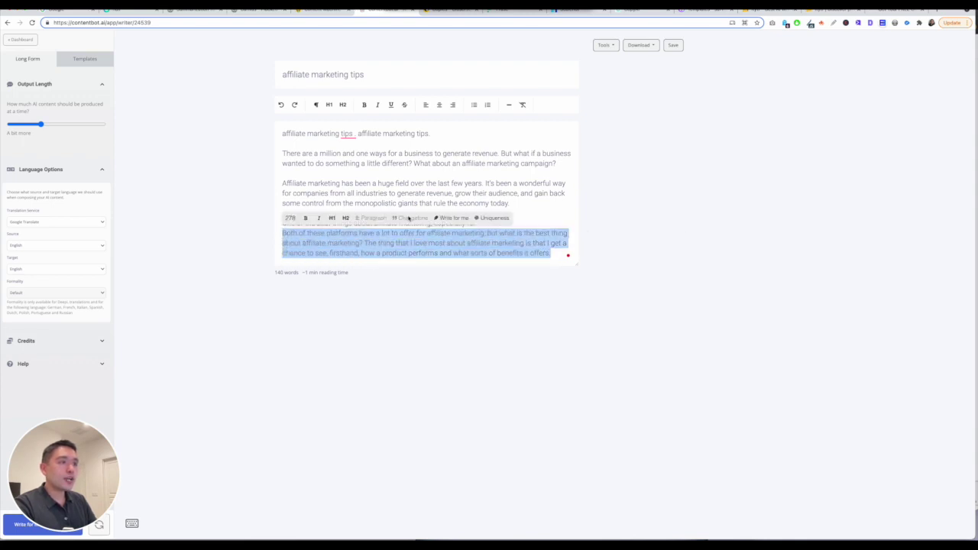
left_click(405, 220)
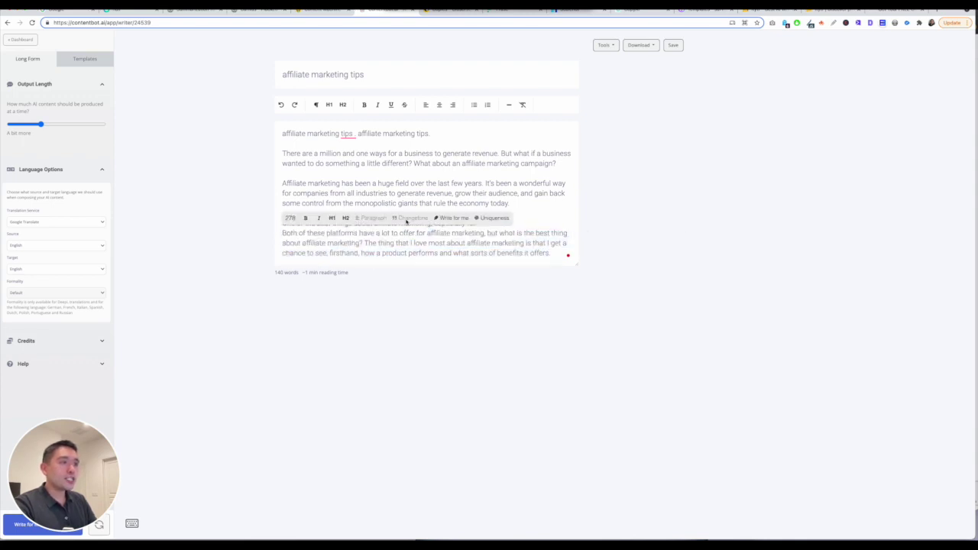
left_click(445, 221)
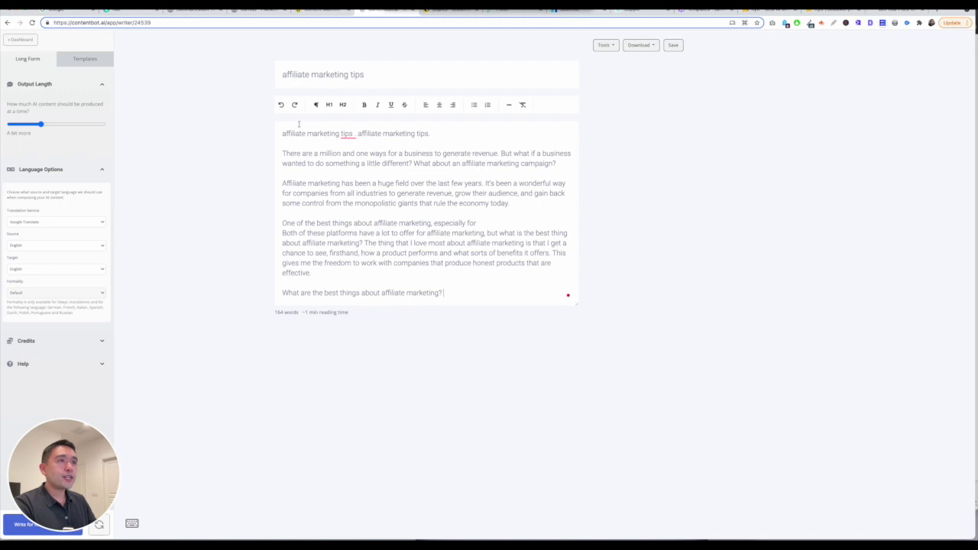
Make the paragraph starting "There are a million and one ways" bold and the one starting "Affiliate marketing has been" italic
left_click_drag(282, 154, 519, 168)
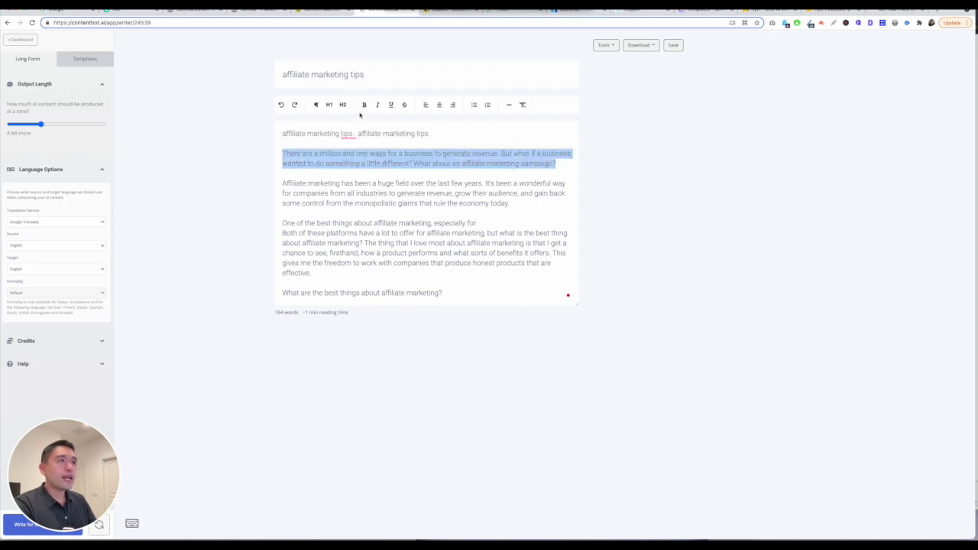
left_click(364, 105)
left_click(283, 193)
left_click_drag(283, 193, 524, 217)
left_click(377, 105)
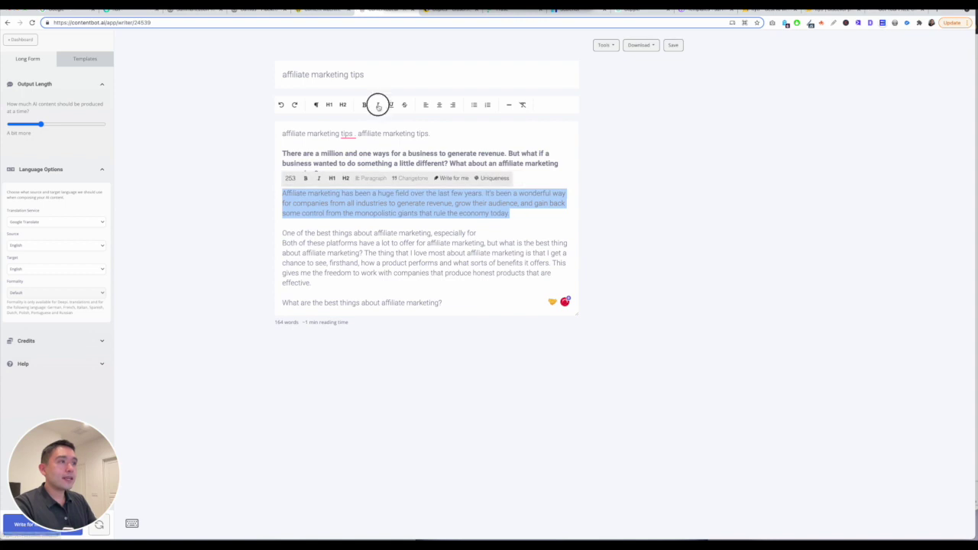
left_click(508, 243)
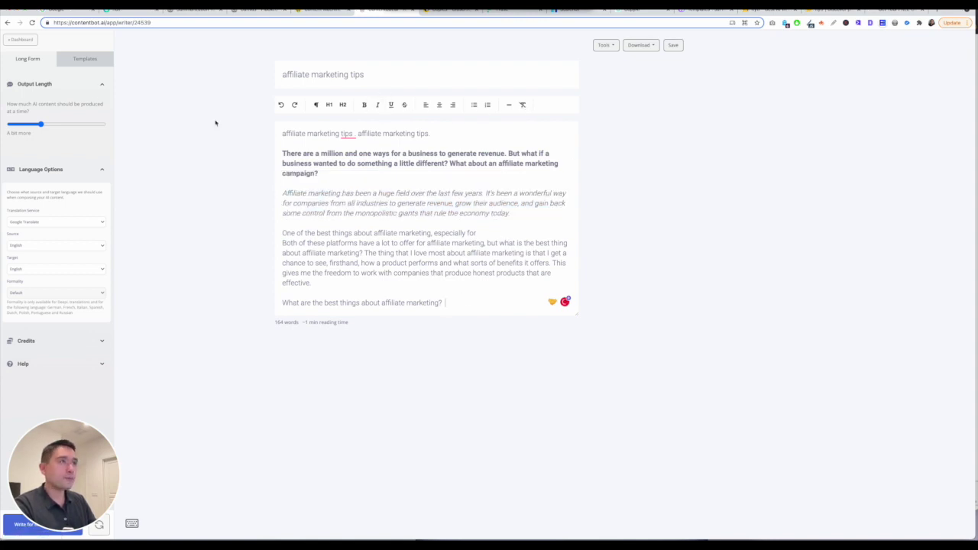
Choose the Summarizer copy type and supply the text from "One of the best things" through "effective." as its paragraph
left_click(78, 62)
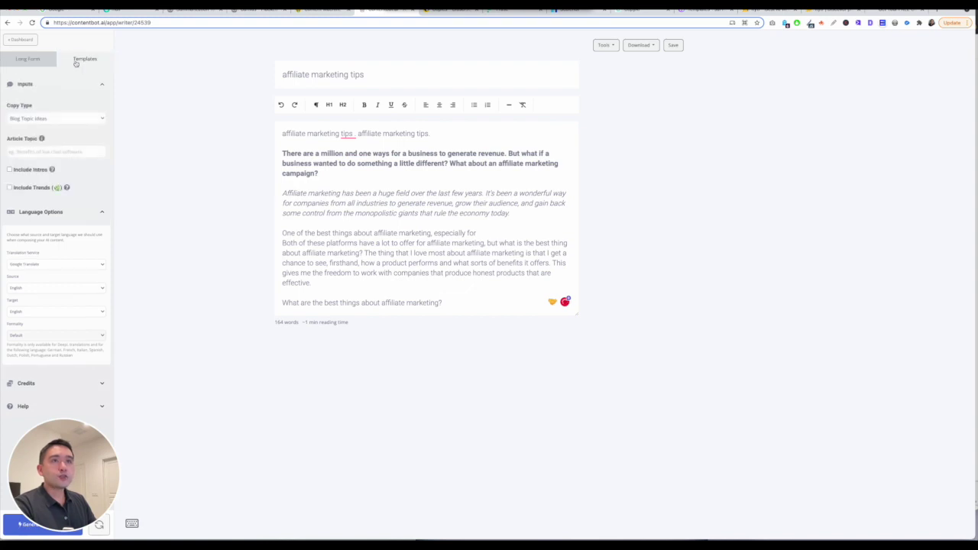
left_click(82, 122)
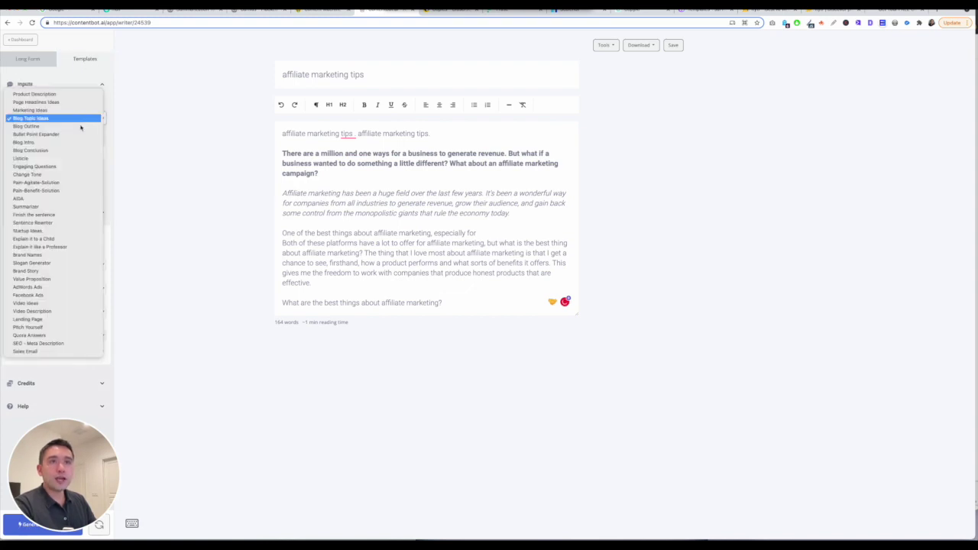
left_click(67, 207)
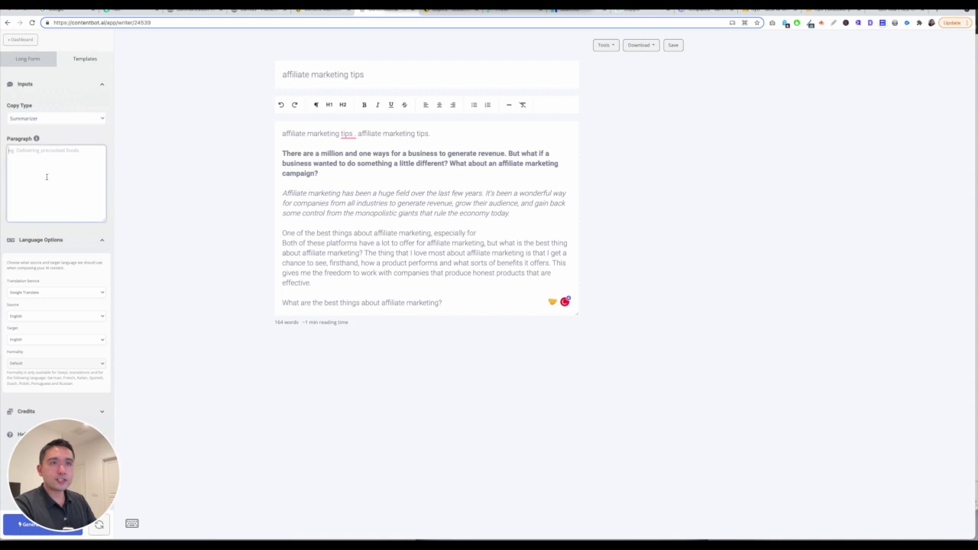
left_click_drag(312, 283, 282, 233)
key("ctrl+c")
left_click(57, 196)
key("ctrl+v")
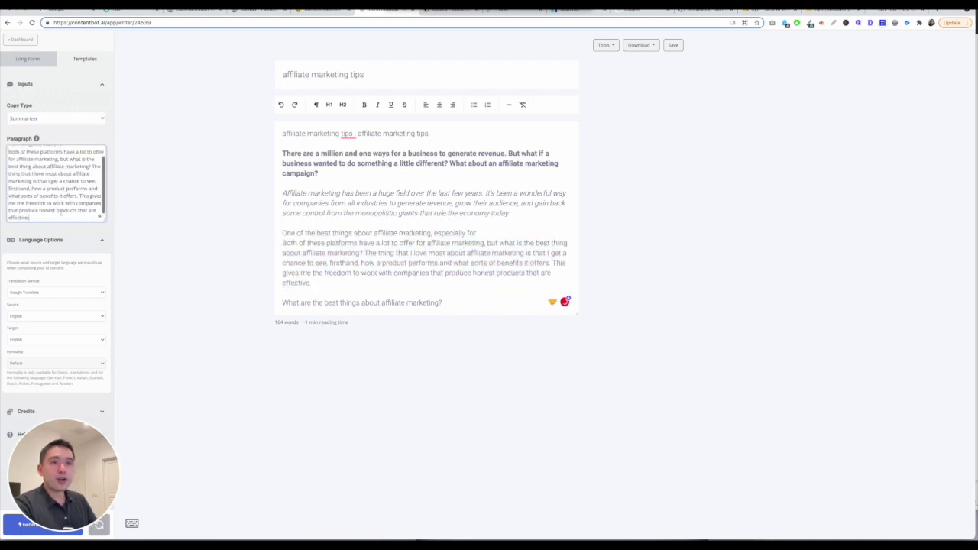
Generate two batches of summaries, add the one starting "Affiliate marketing is a great way to make money" to the article, and close the results
left_click(19, 525)
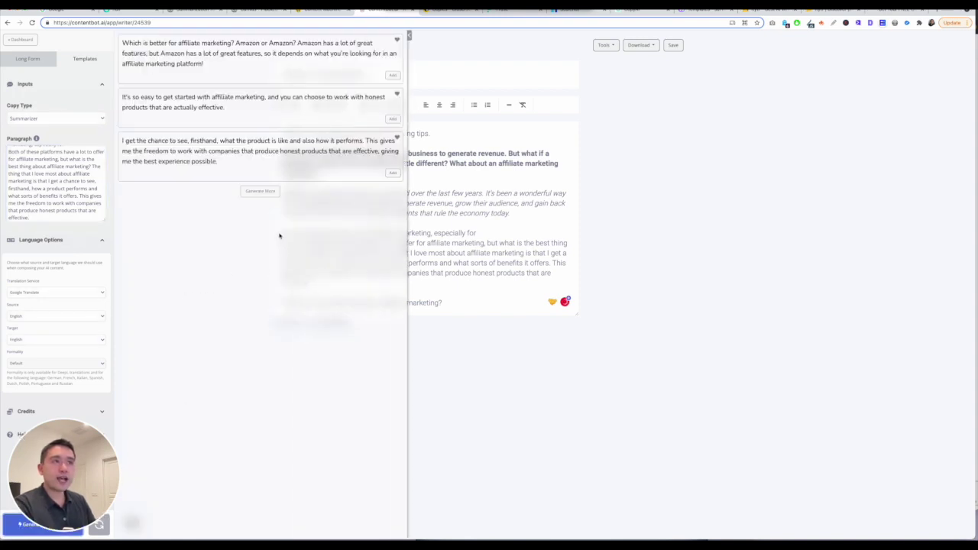
left_click(265, 192)
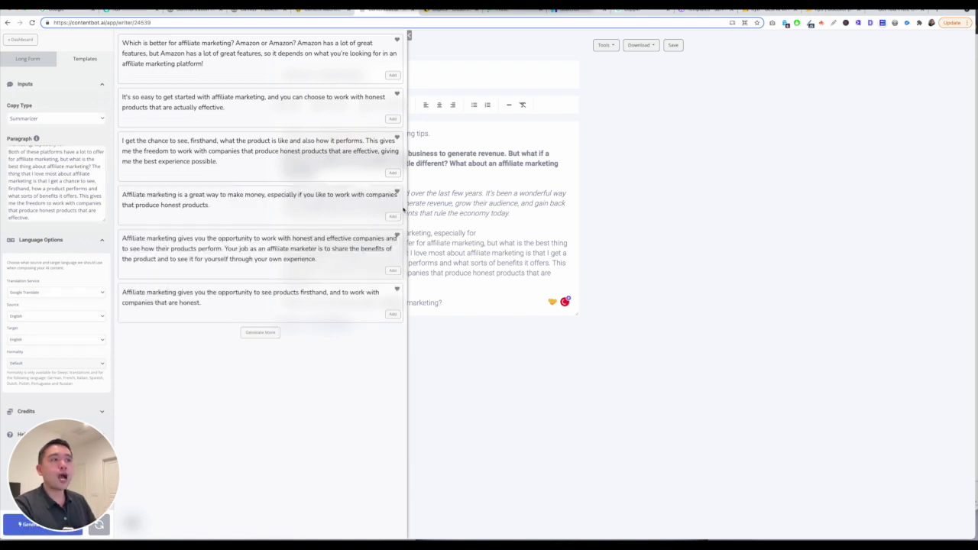
left_click(393, 216)
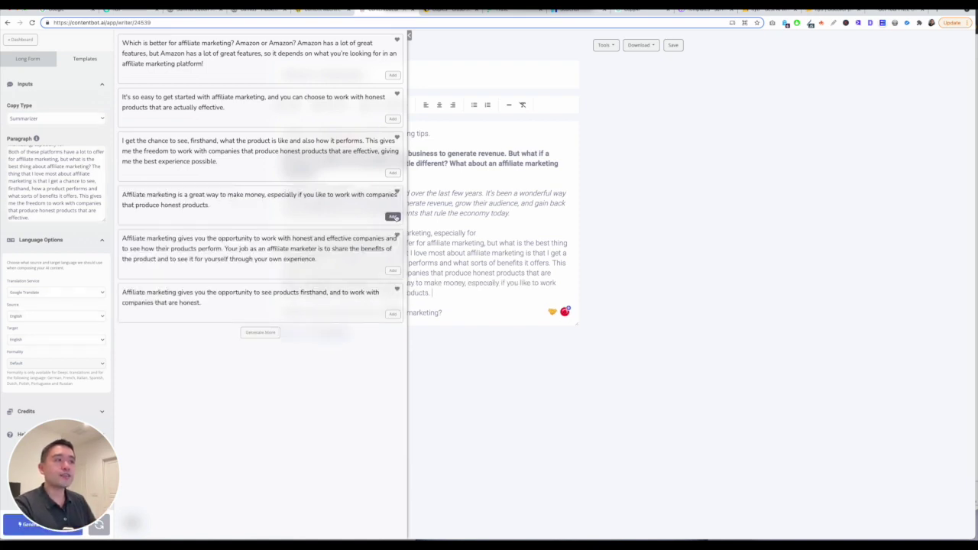
left_click(409, 36)
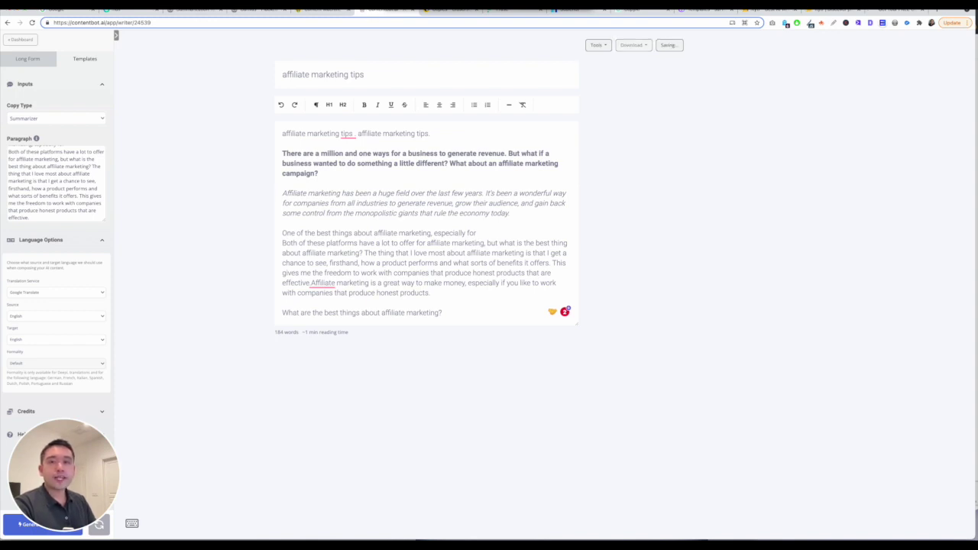
Switch to ClosersCopy, open the Welcome document and look at its Compete and Longform tools
left_click(444, 12)
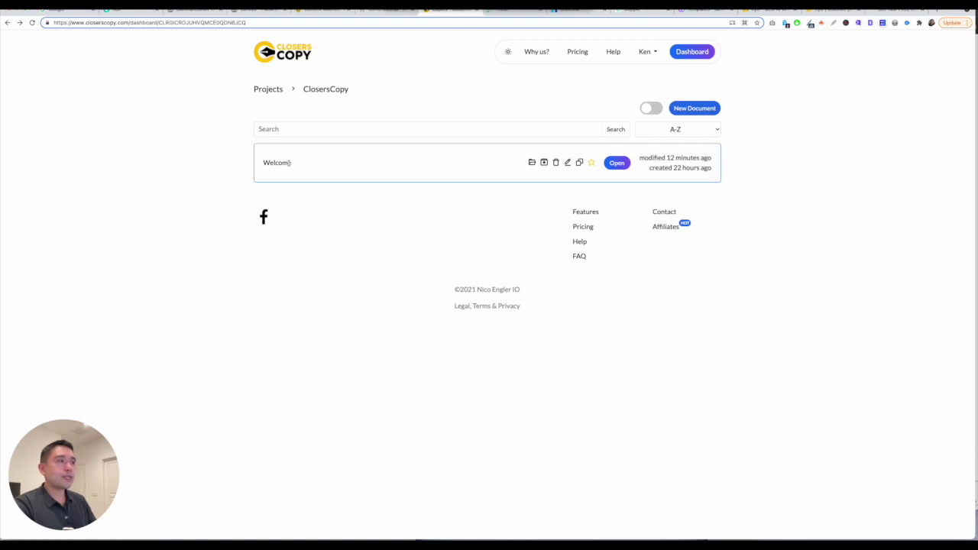
left_click(620, 165)
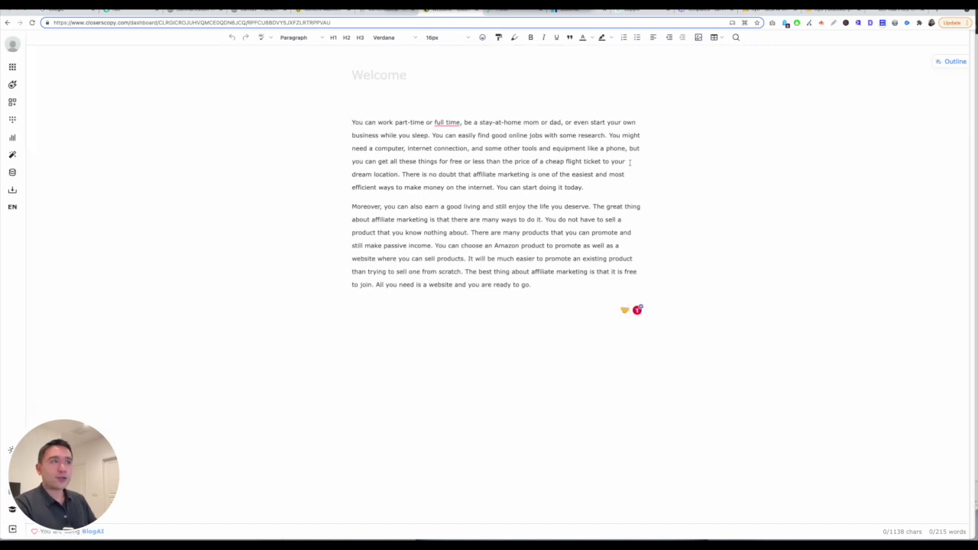
left_click(946, 56)
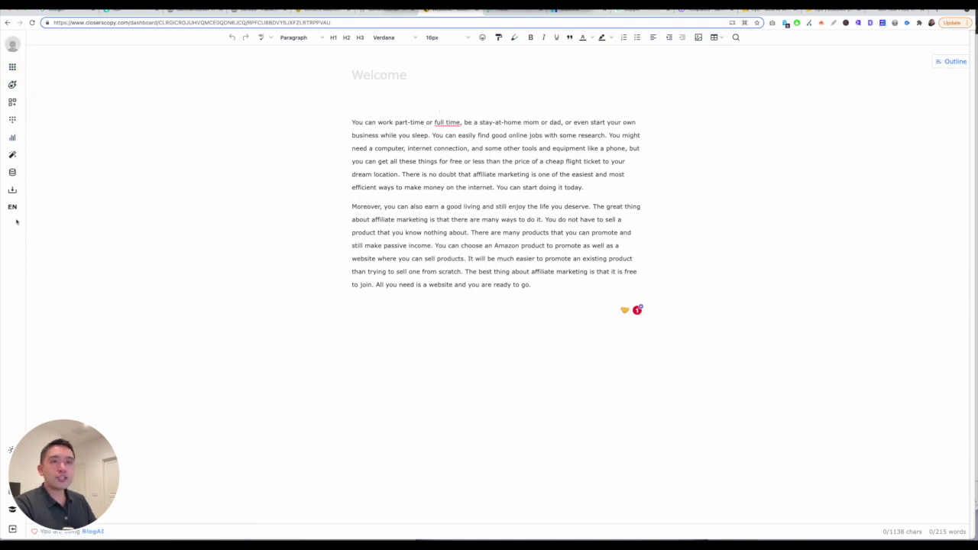
left_click(13, 67)
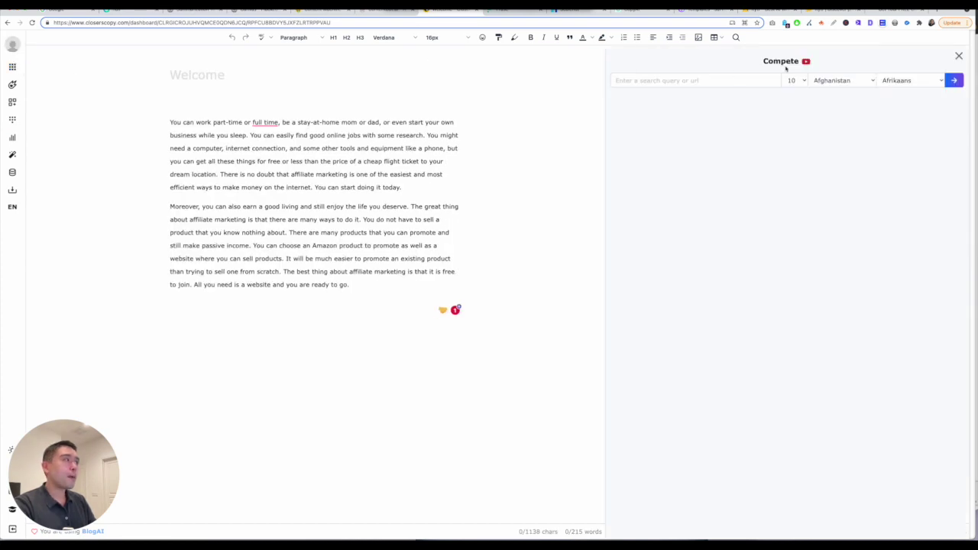
left_click(12, 86)
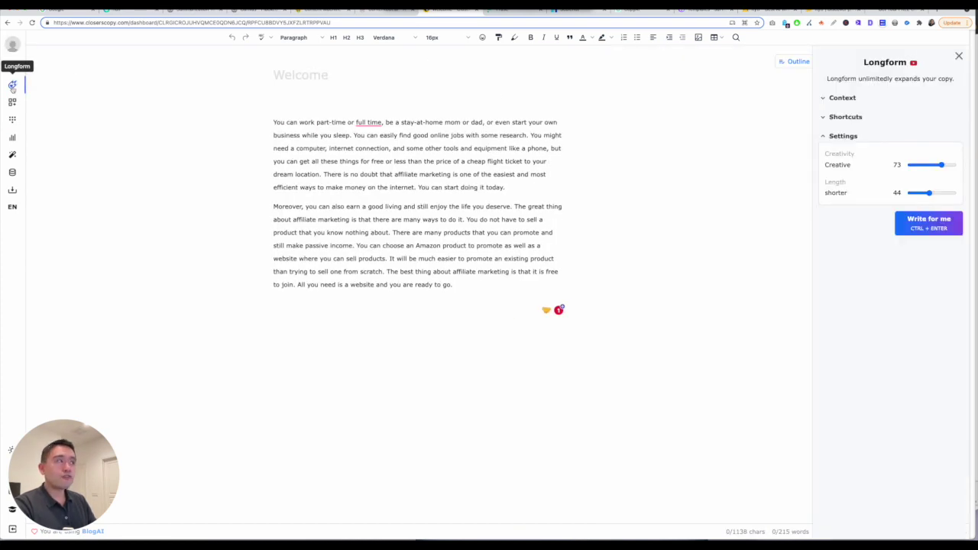
Expand the Longform context and shortcuts, and look through the available transition shortcuts from Addition to Summary
left_click(833, 99)
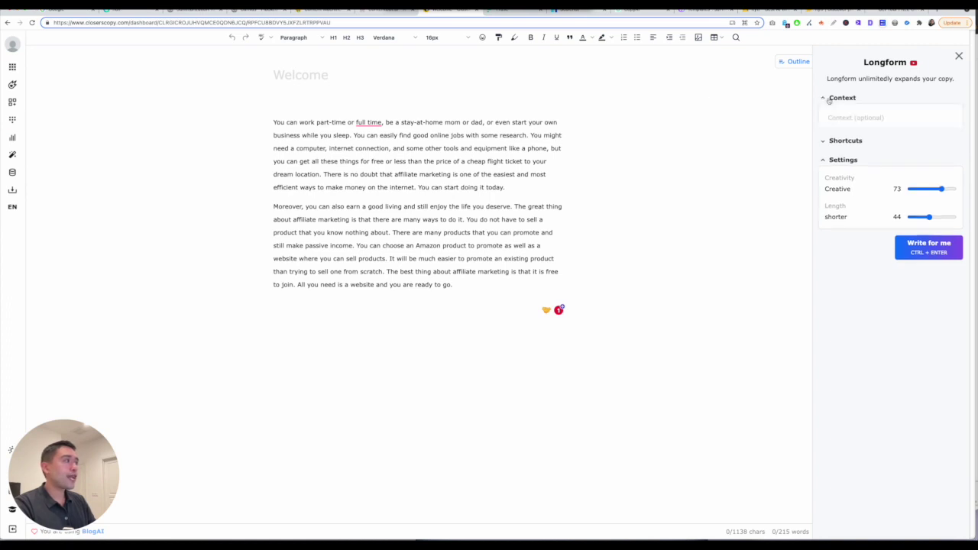
left_click(842, 120)
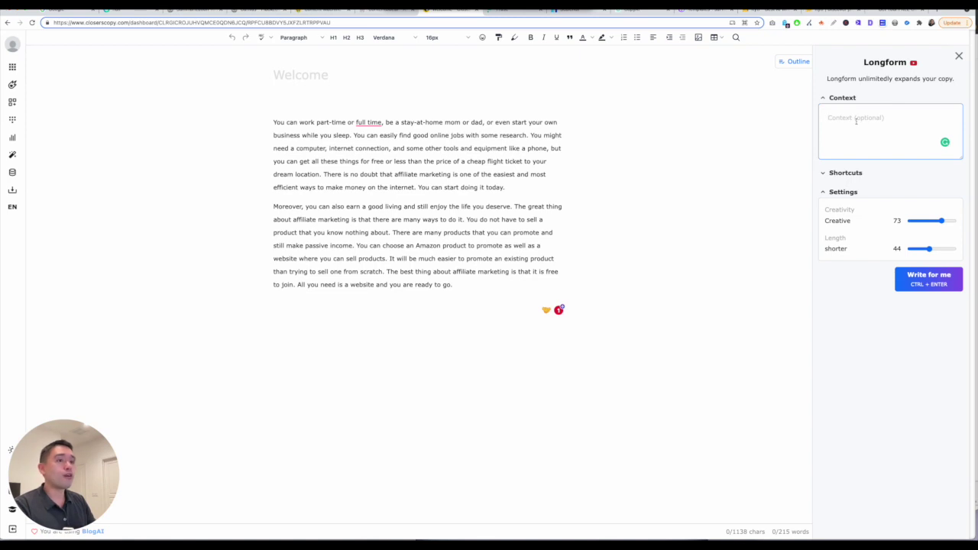
left_click(837, 172)
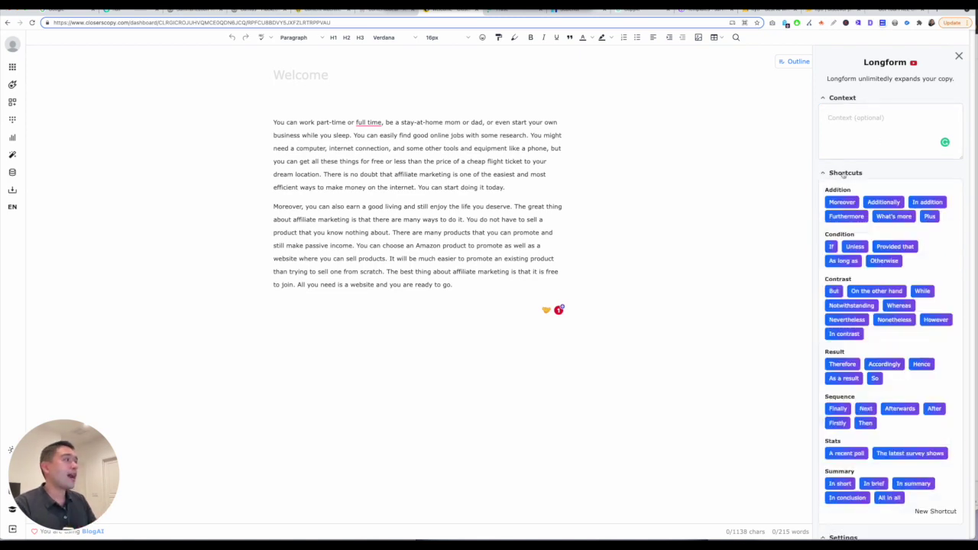
scroll(846, 182, "down", 1)
scroll(849, 185, "down", 1)
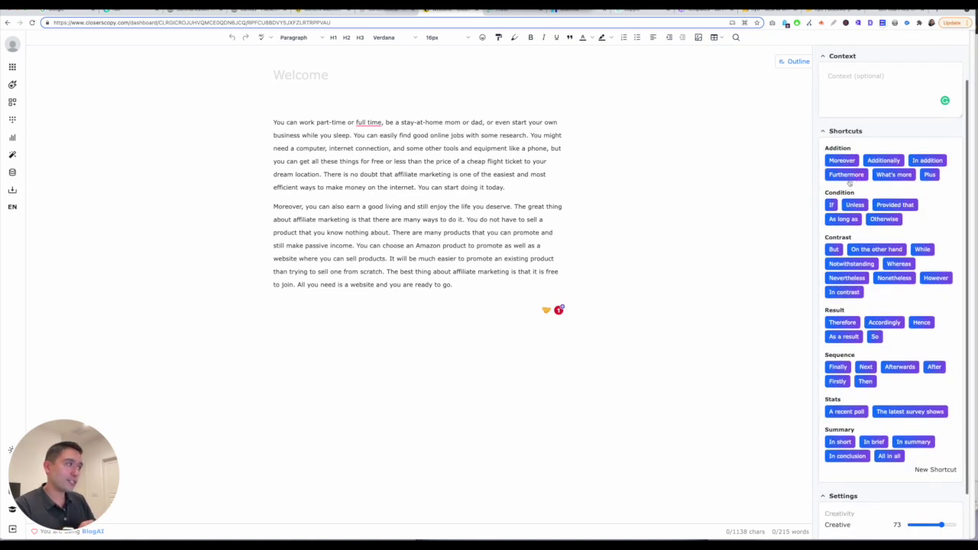
Generate a new paragraph after the "Moreover" paragraph with the "But" contrast shortcut and highlight its opening sentence for review
left_click(471, 283)
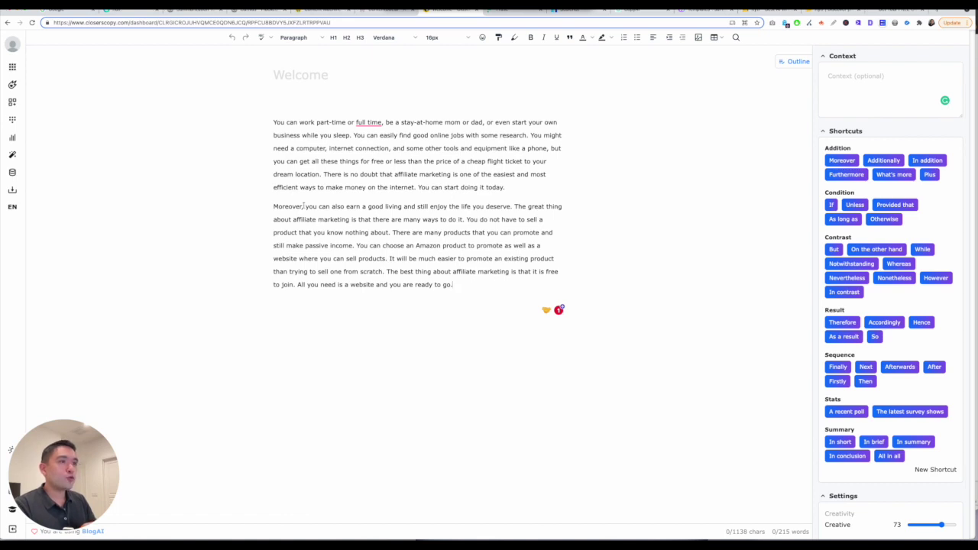
left_click_drag(274, 207, 472, 294)
left_click(462, 287)
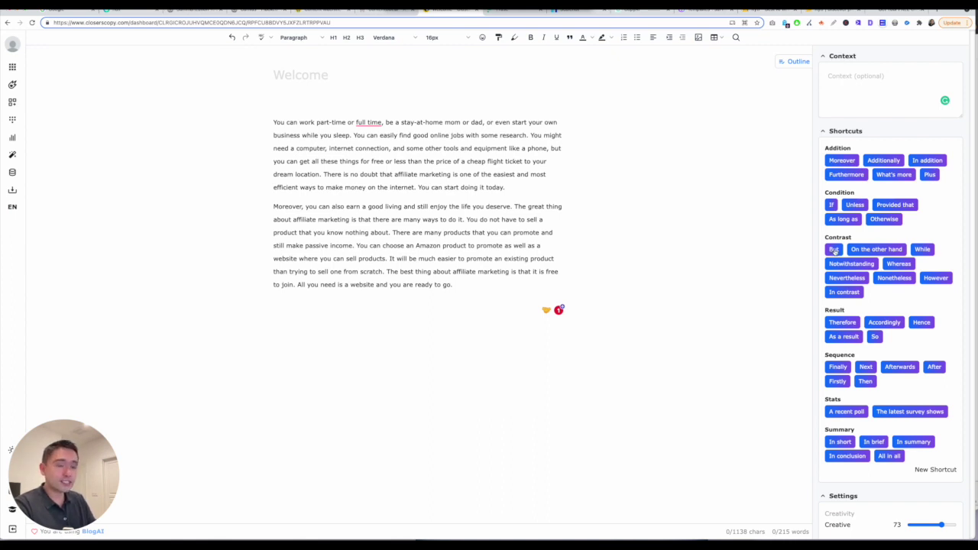
left_click(834, 249)
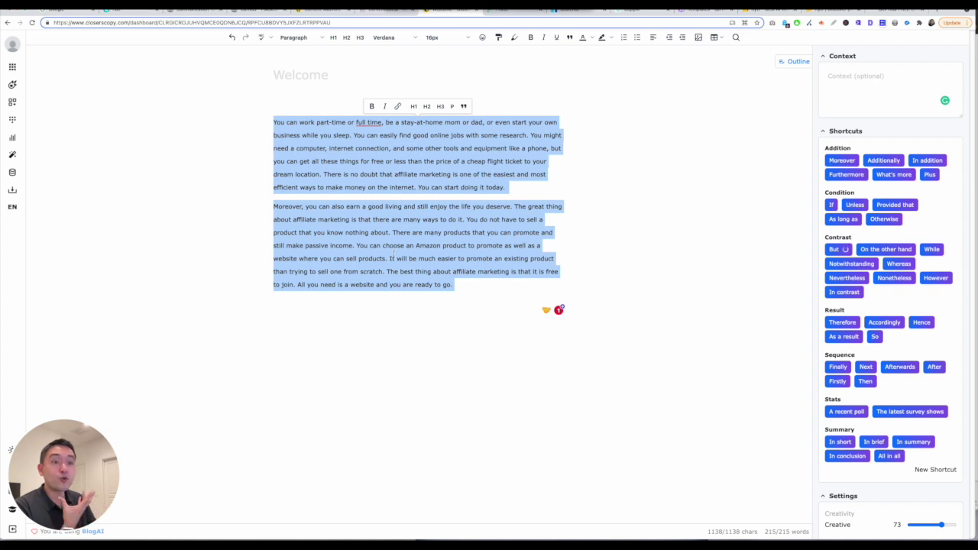
left_click_drag(273, 304, 496, 306)
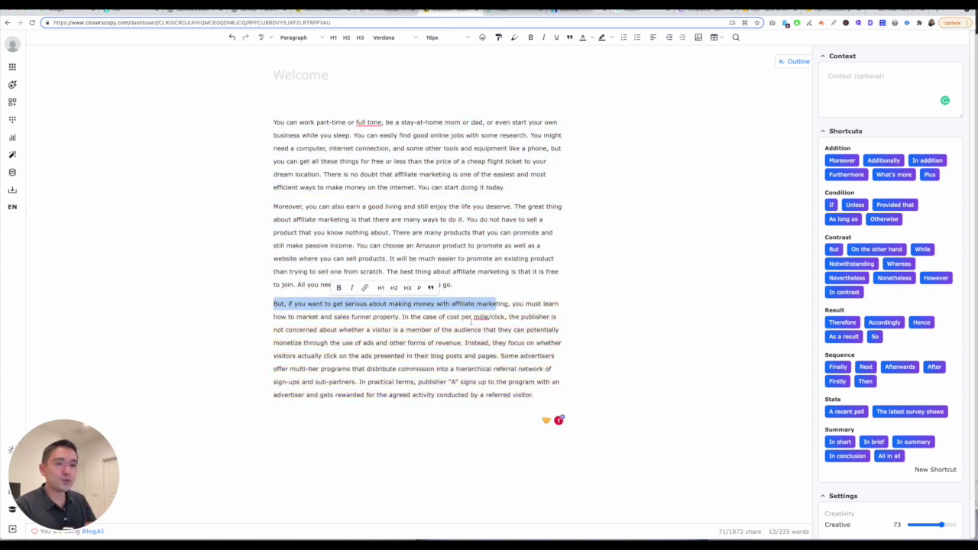
Set the Longform creativity to 46 and the length to 88
scroll(843, 302, "down", 1)
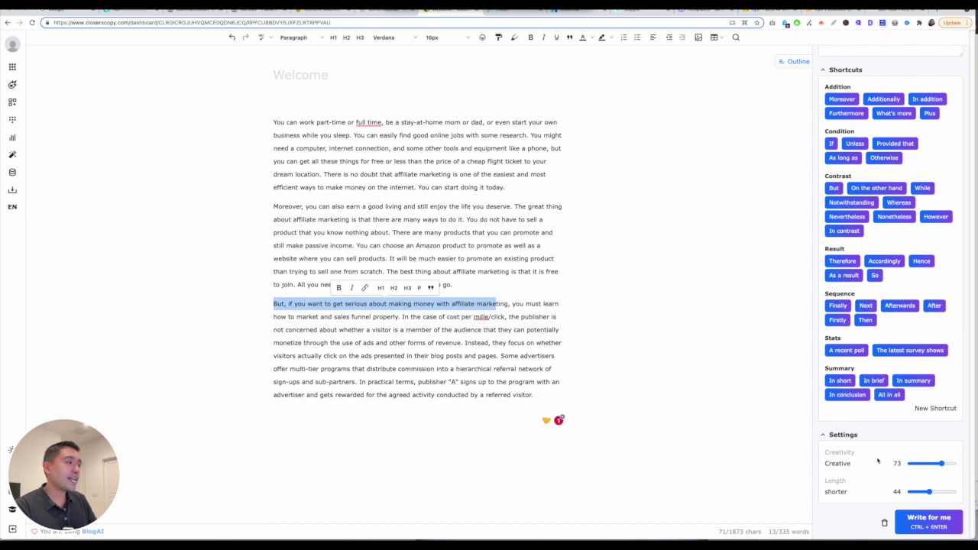
left_click_drag(941, 463, 947, 492)
Make the closing words "the agreed activity conducted by a referred visitor." bold and italic, and try a level 1 heading before undoing it
left_click_drag(533, 395, 373, 397)
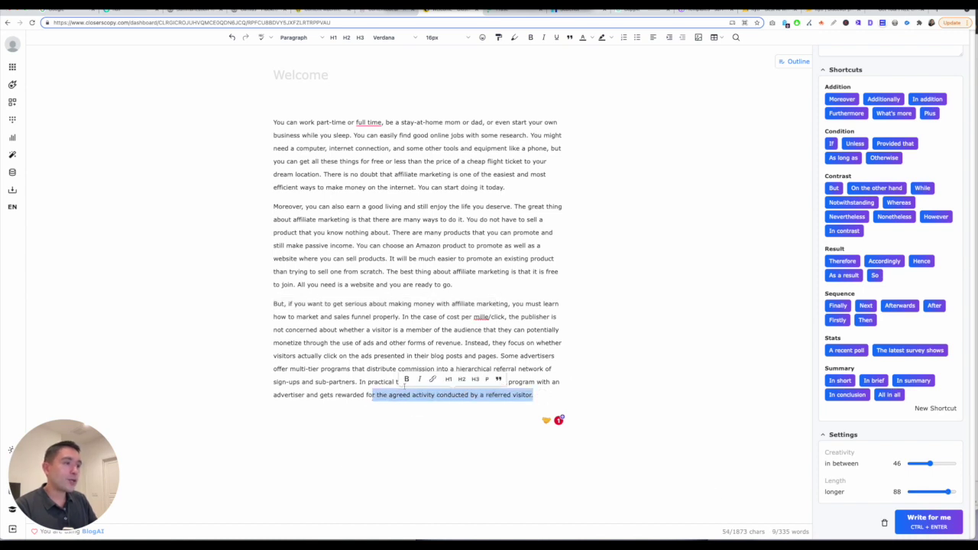
left_click(406, 378)
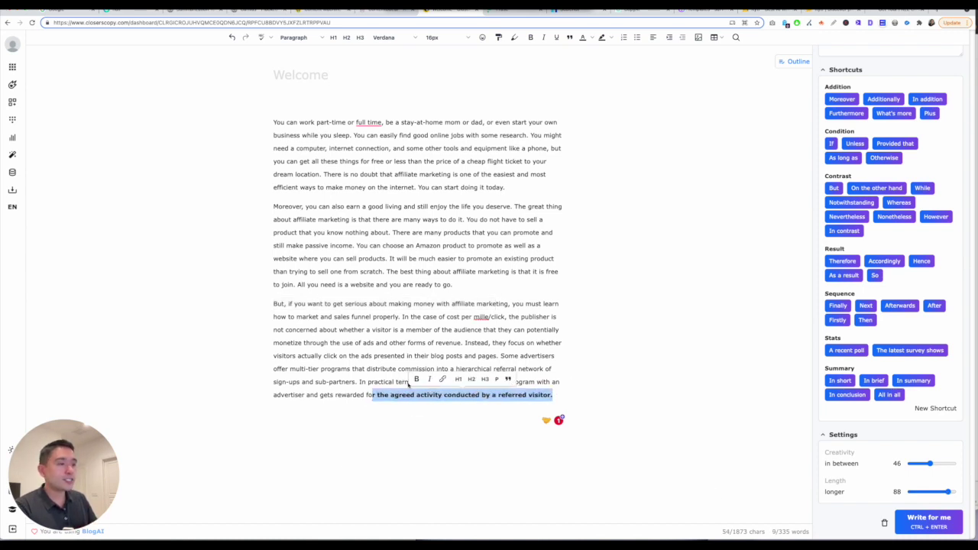
left_click(429, 380)
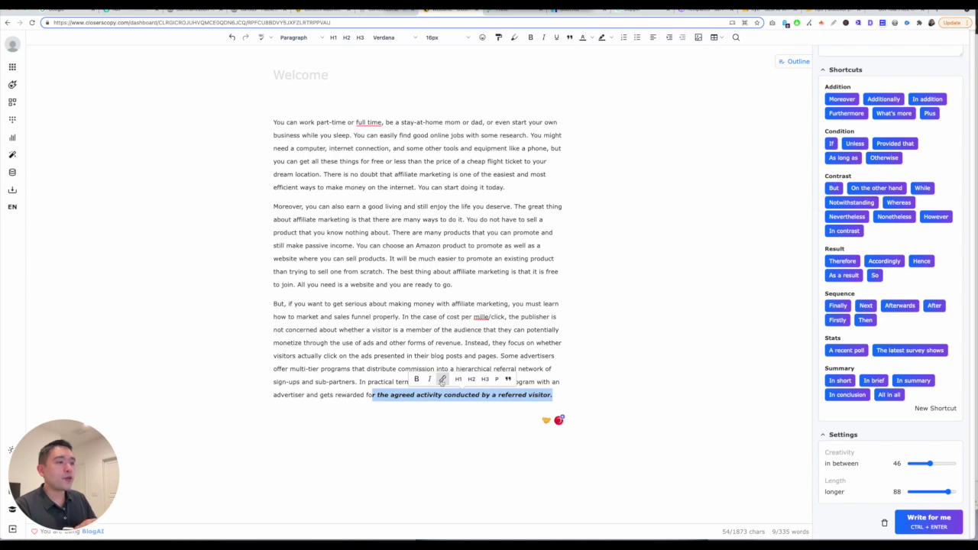
left_click(458, 379)
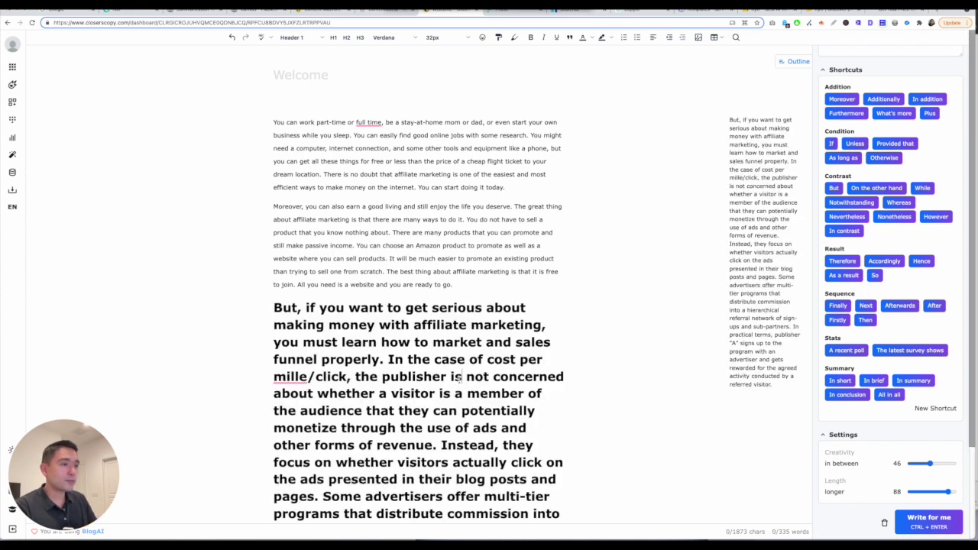
key("ctrl+z")
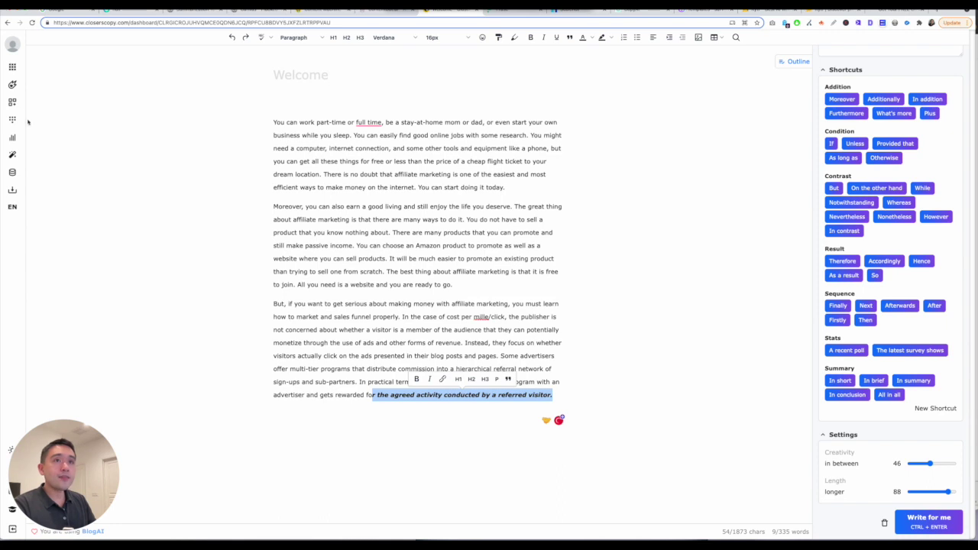
Browse the Frameworks library from the ad templates down to Questions & Answers, and look at the Workflows tool
left_click(13, 103)
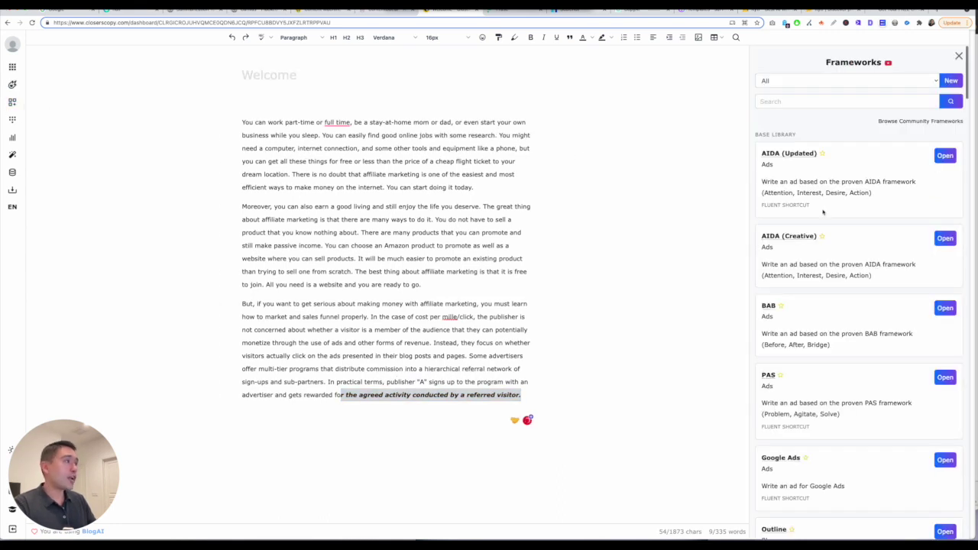
scroll(776, 166, "down", 8)
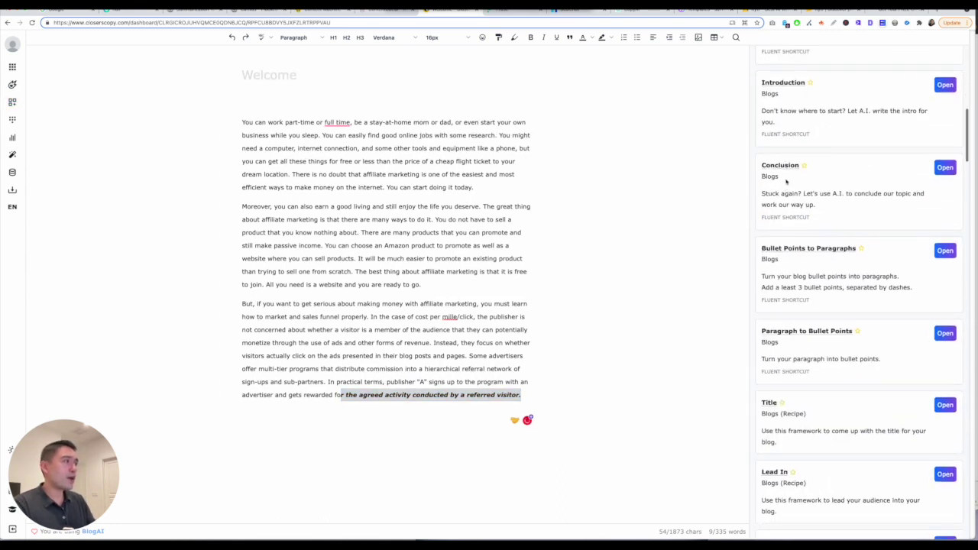
scroll(802, 263, "down", 5)
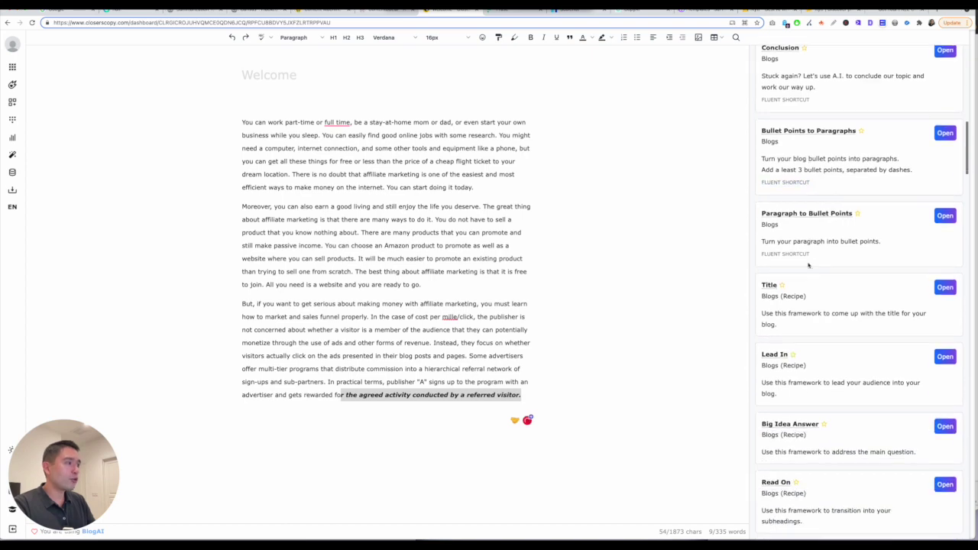
scroll(806, 269, "down", 3)
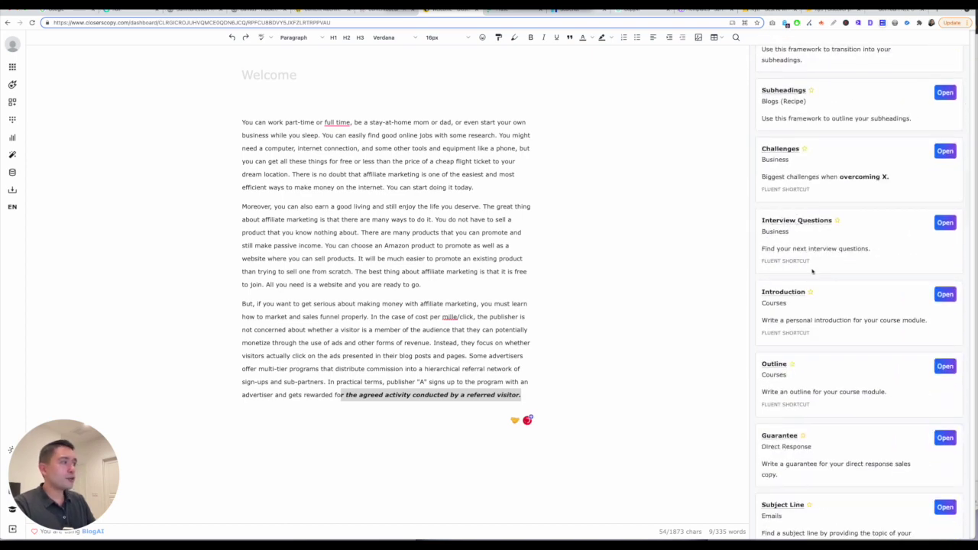
scroll(810, 268, "down", 5)
scroll(810, 269, "down", 5)
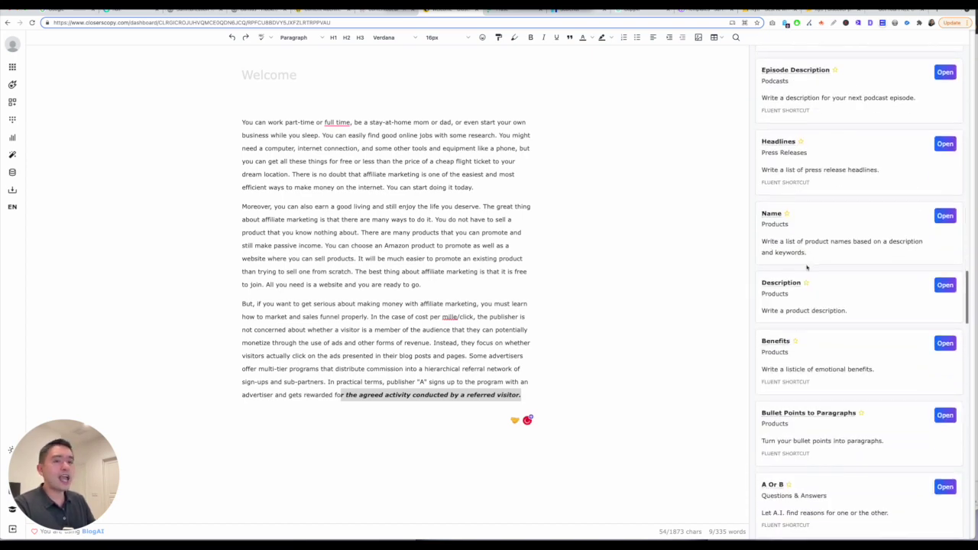
scroll(810, 267, "down", 5)
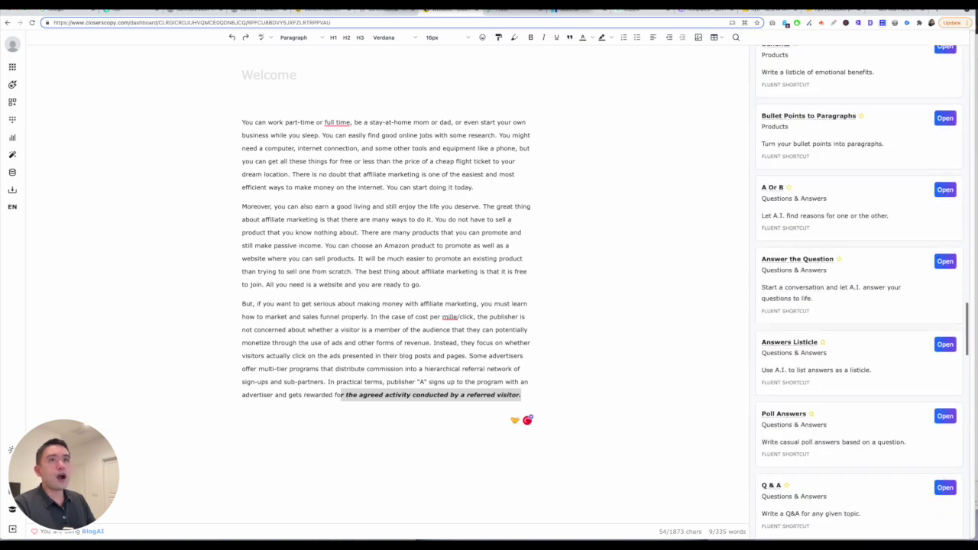
left_click(11, 121)
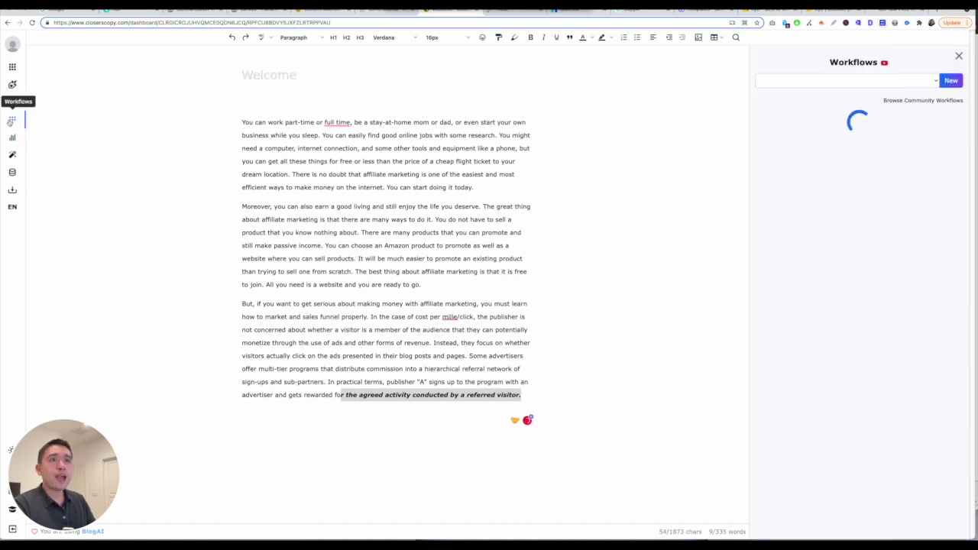
left_click(815, 83)
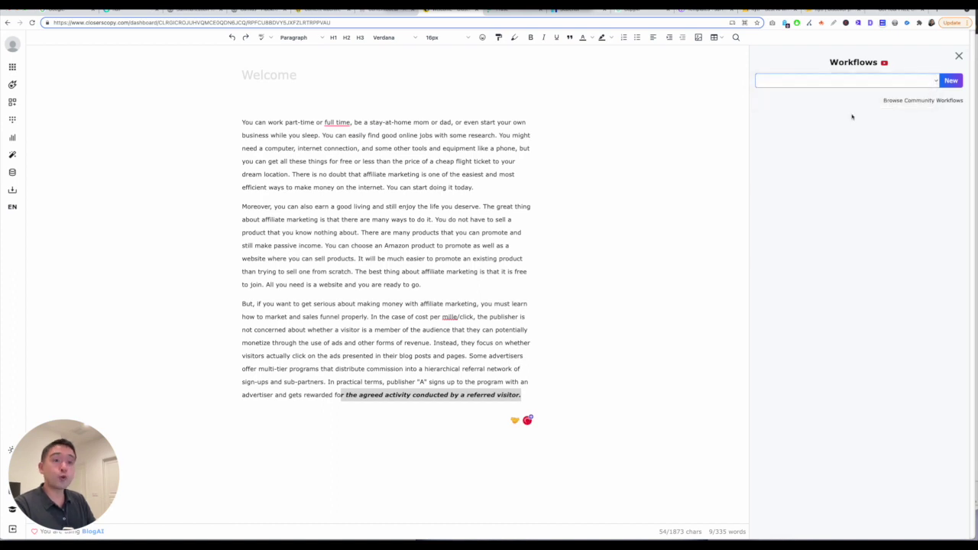
Review the document's Insights for headlines, emotions, passive voice, spam, densities and lengths
left_click(12, 138)
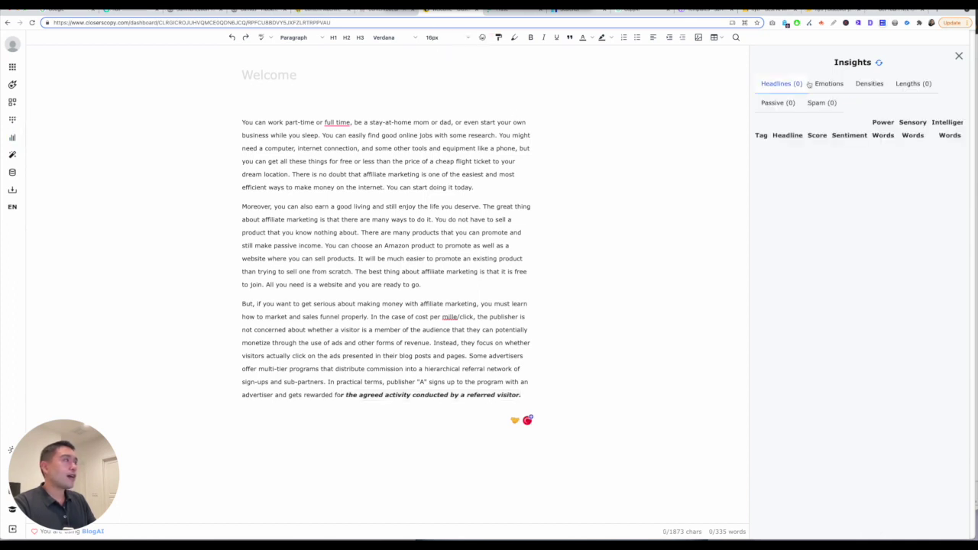
left_click(820, 90)
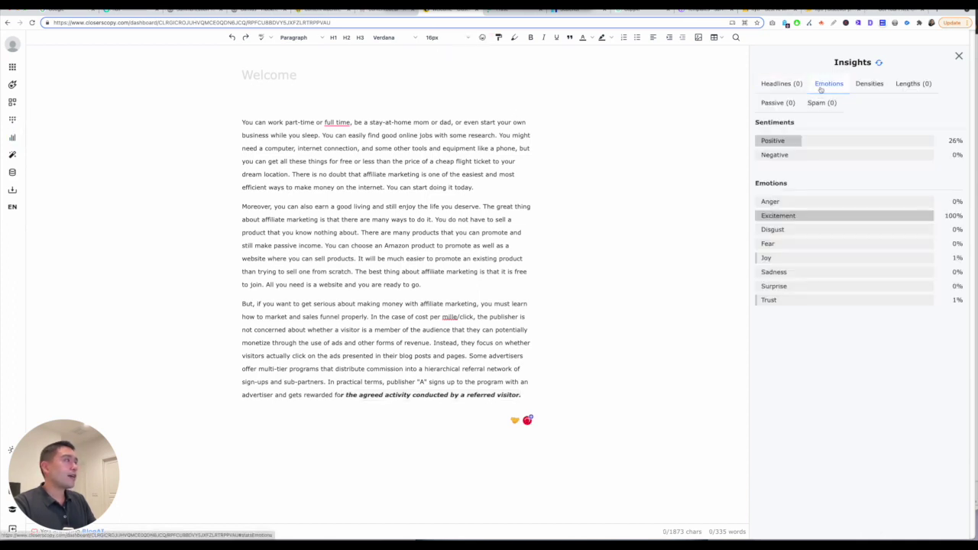
left_click(770, 108)
left_click(824, 105)
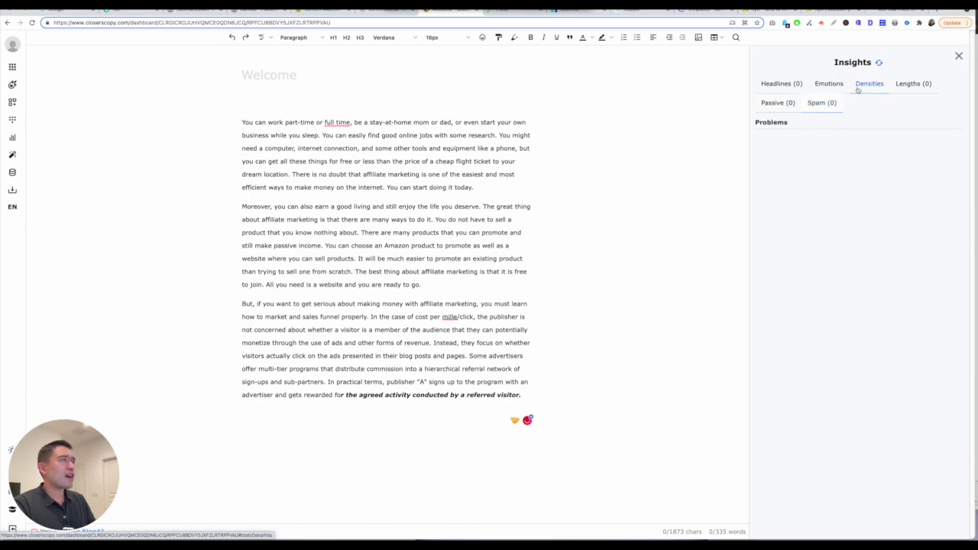
left_click(860, 89)
left_click(908, 87)
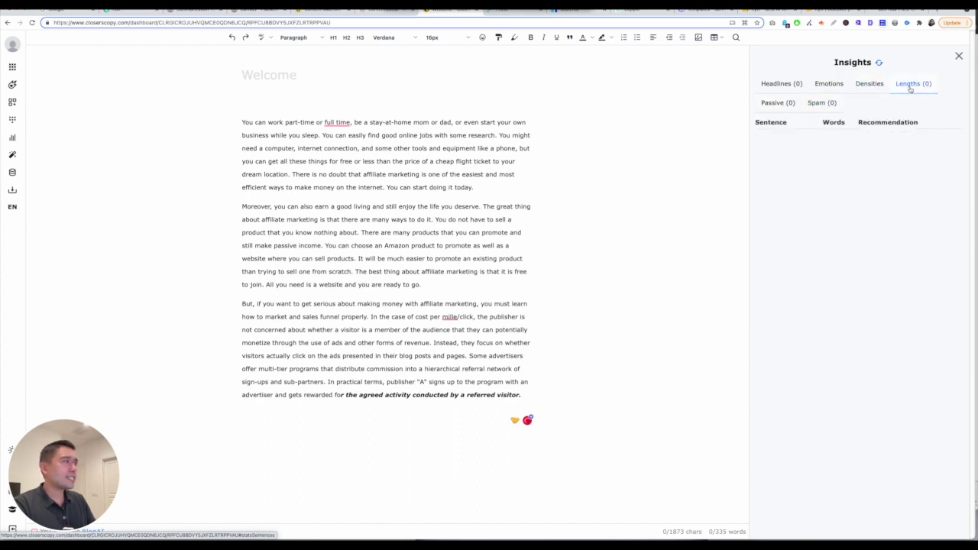
left_click(786, 91)
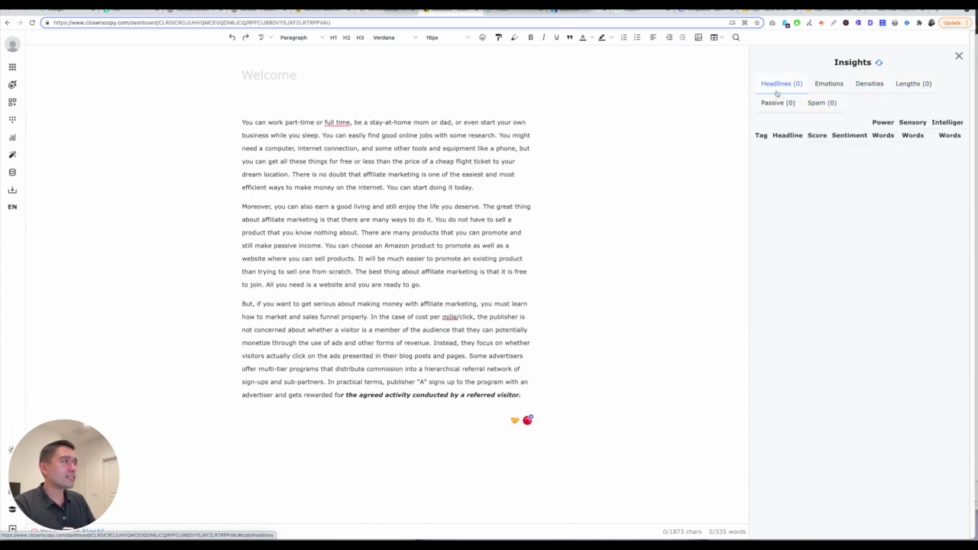
Open the Wizard, look through its sales letter and email templates, and start writing from a sales letter template
left_click(13, 156)
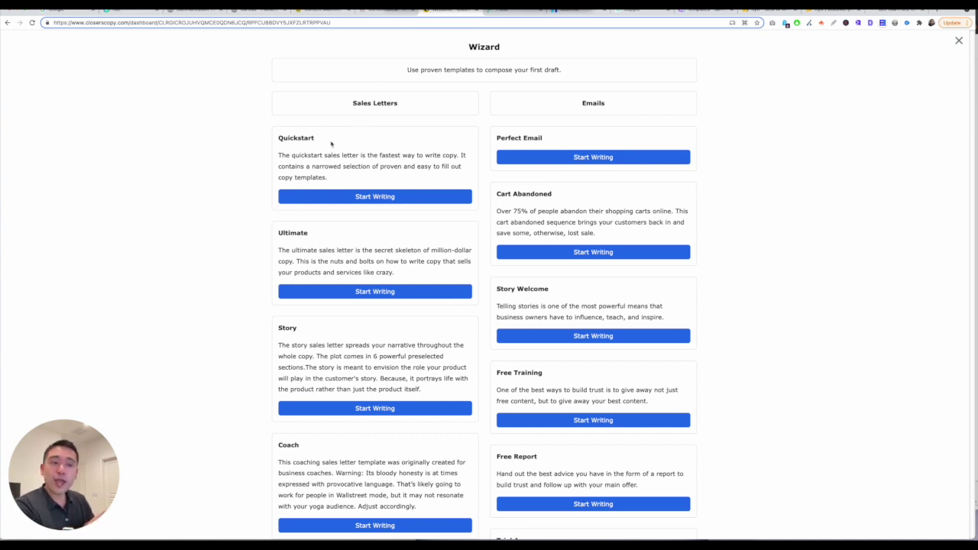
scroll(367, 330, "down", 3)
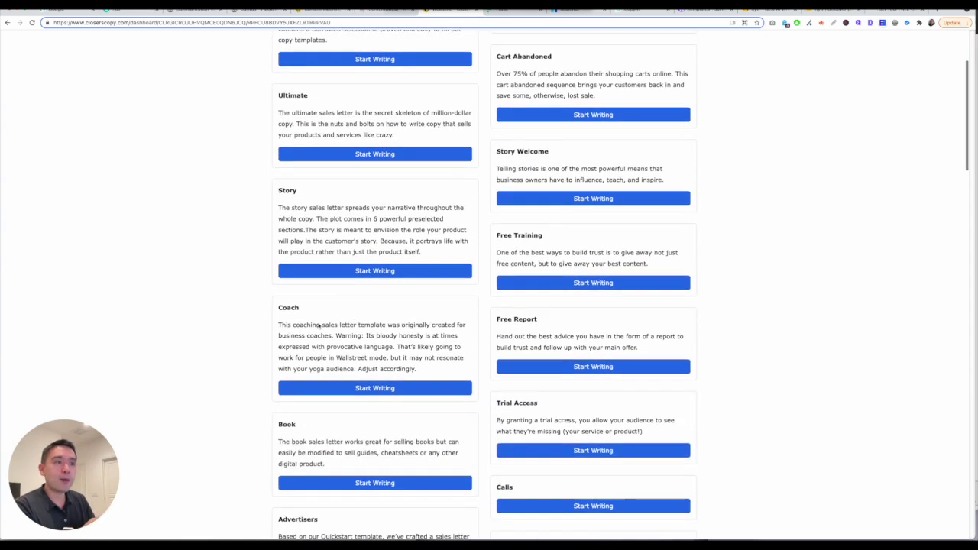
left_click(352, 372)
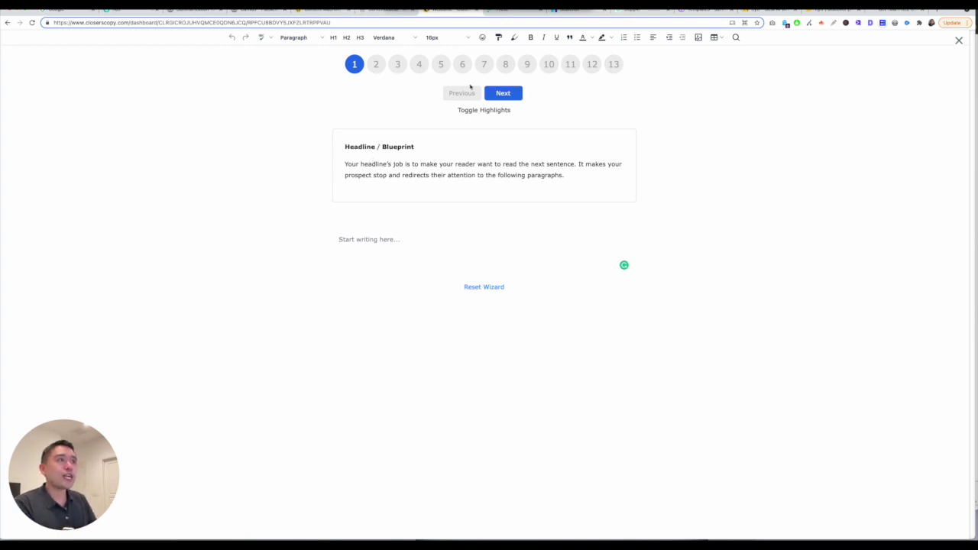
Step through the sales letter wizard from the Headline section to "Relationship / This is for you", examining each section's sample copy
left_click(501, 93)
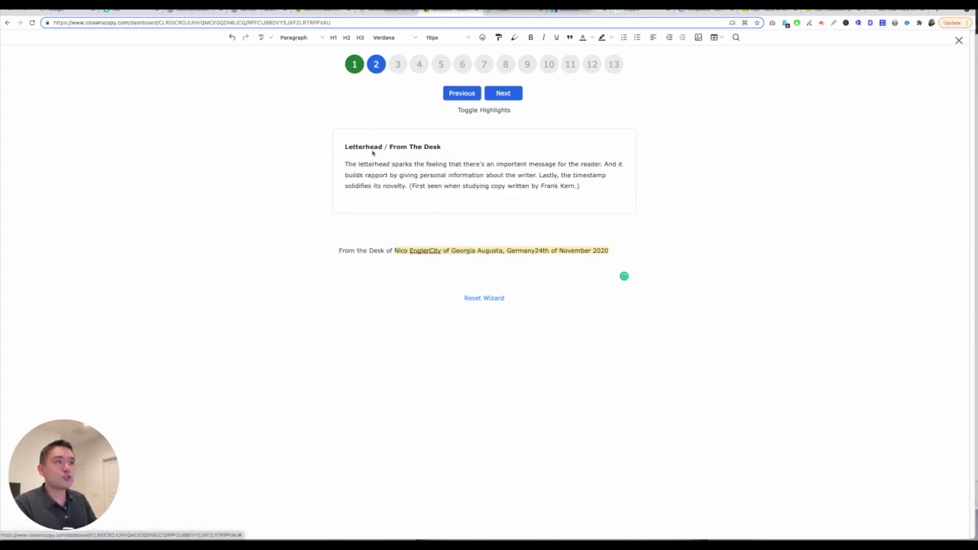
left_click_drag(363, 253, 433, 263)
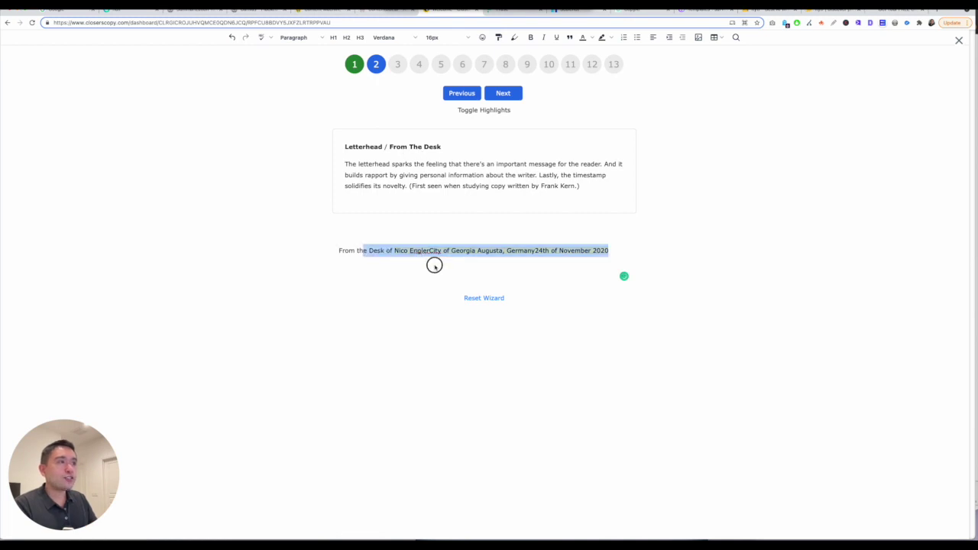
left_click(478, 272)
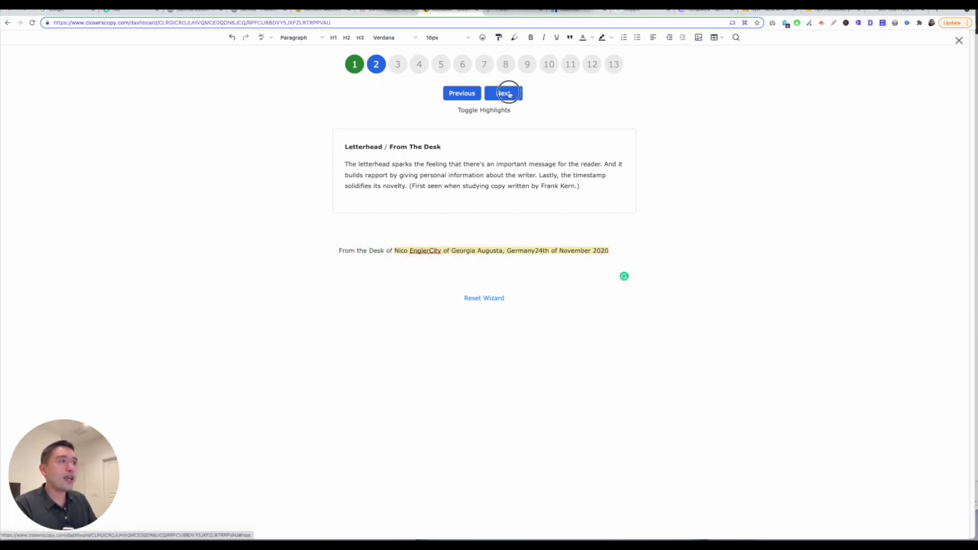
left_click(504, 93)
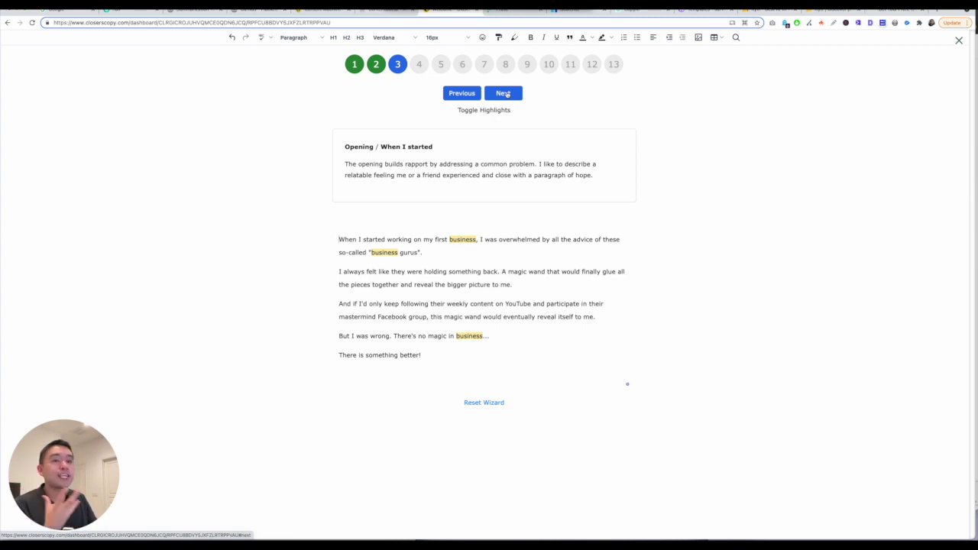
left_click(505, 94)
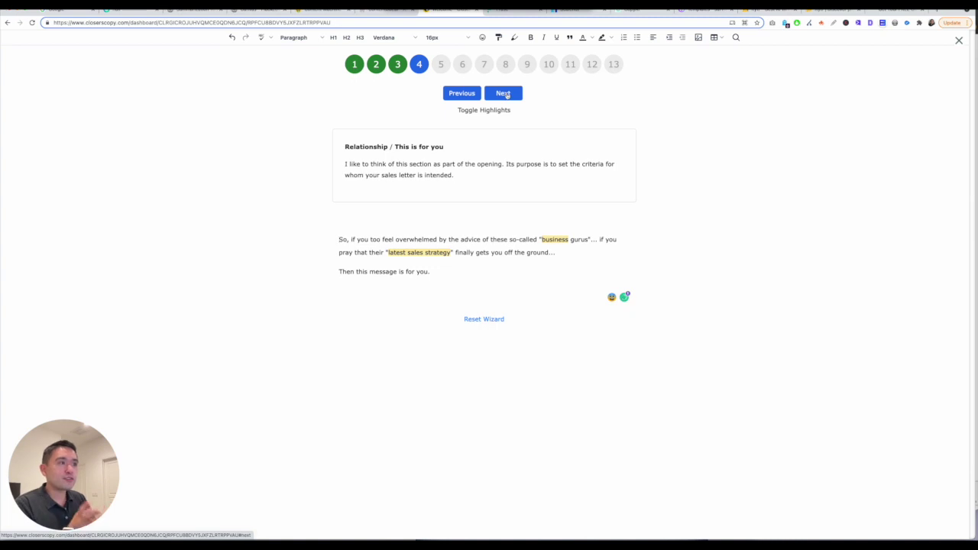
Advance the sales letter wizard to "Problem / What most people do", examine its sample copy, and close the wizard
left_click_drag(370, 239, 474, 253)
left_click(498, 95)
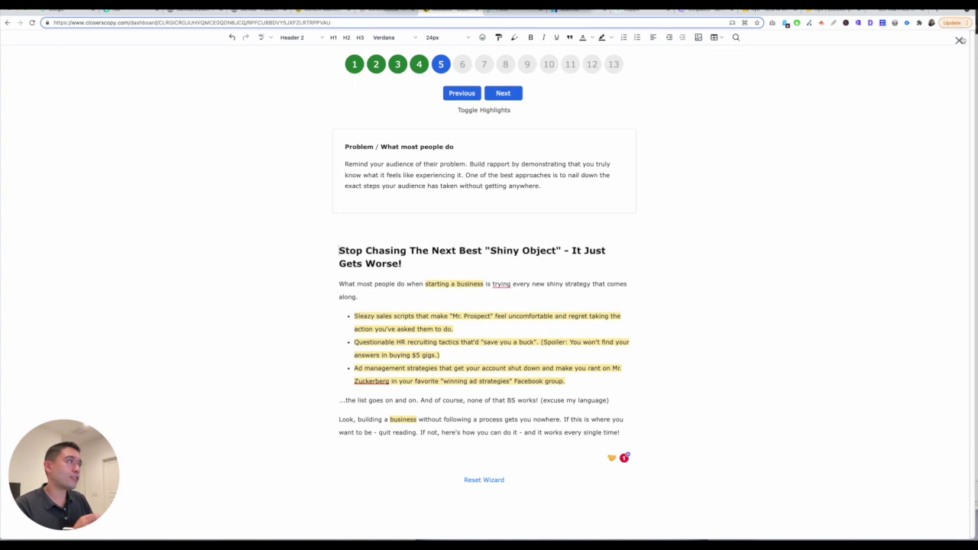
left_click(959, 40)
Browse the language list from English down to Dutch and close it without choosing another language
left_click(13, 173)
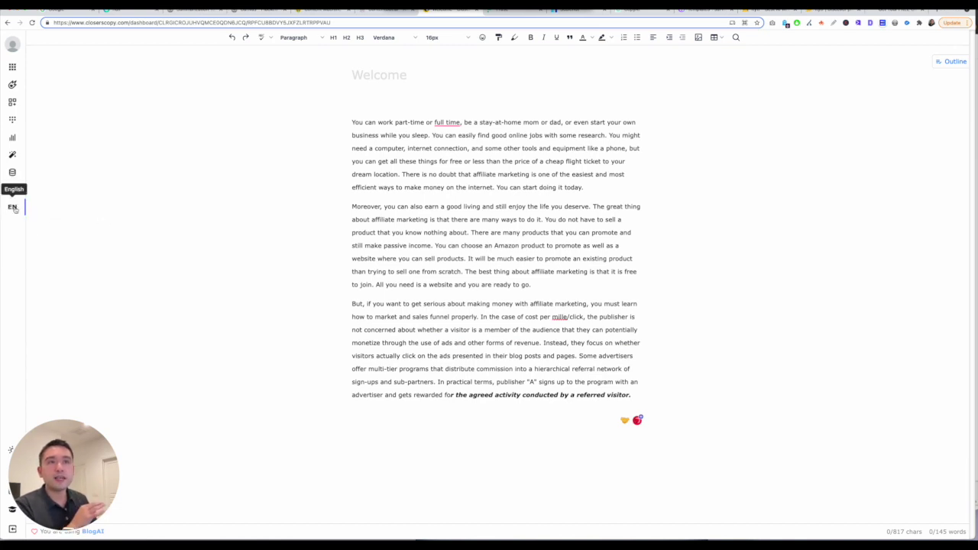
left_click(15, 208)
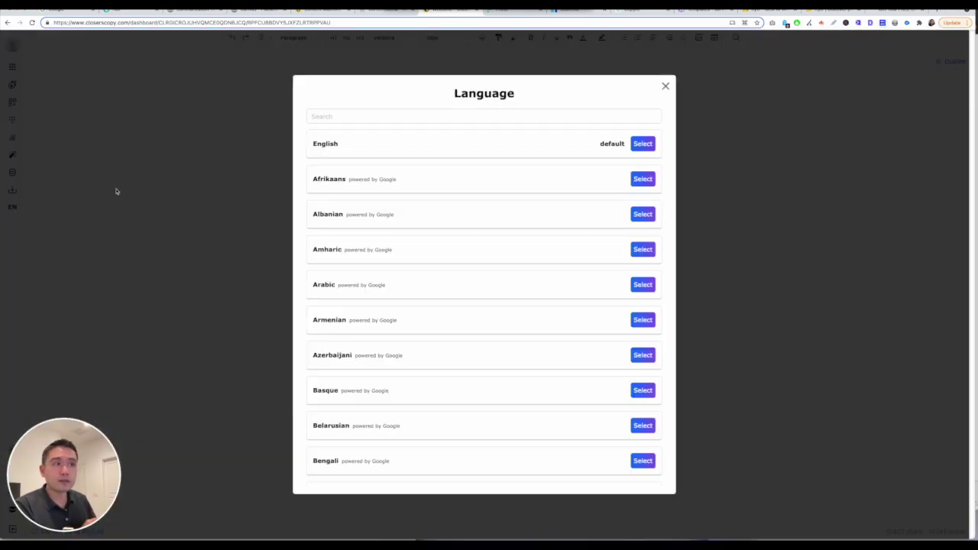
scroll(451, 195, "down", 20)
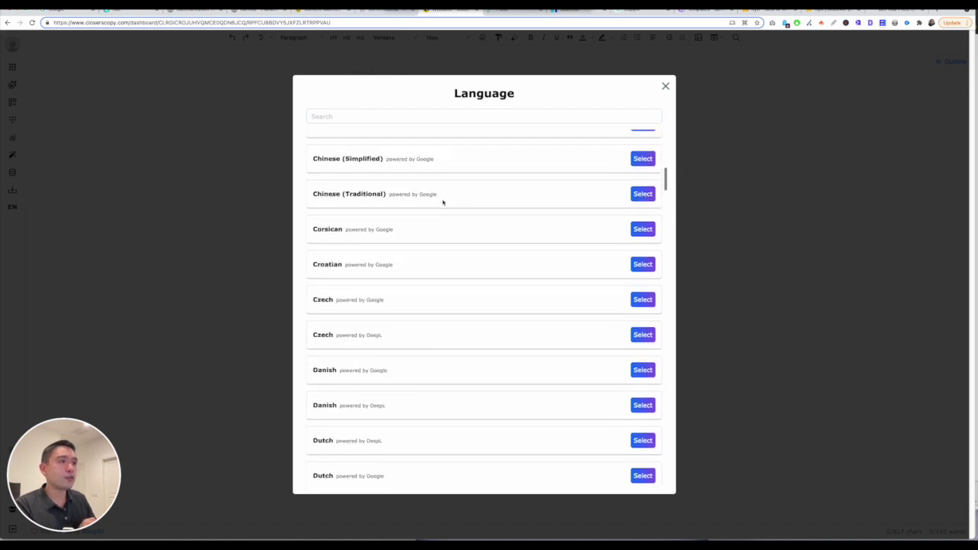
left_click(664, 89)
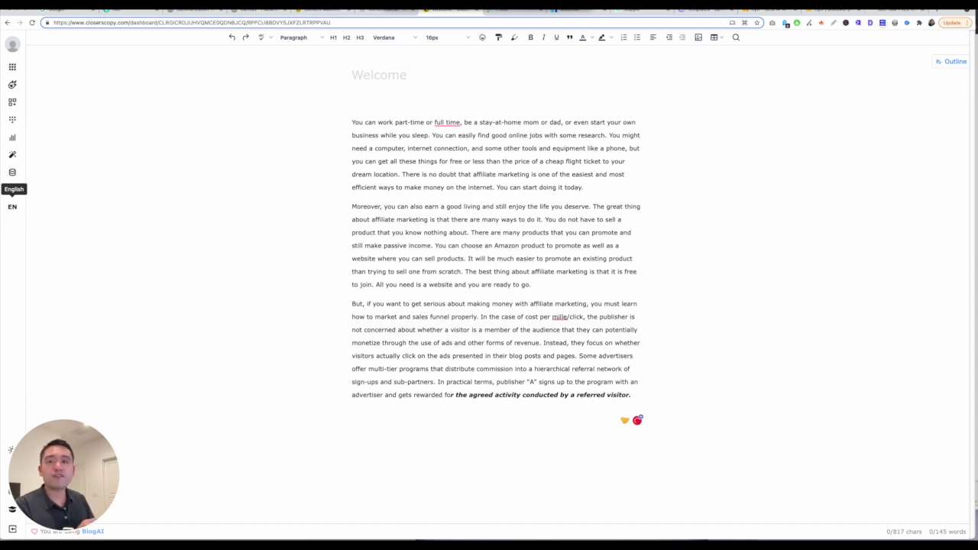
Switch to the "affiliate marketing tips" document in Frase and check its document settings
left_click(497, 10)
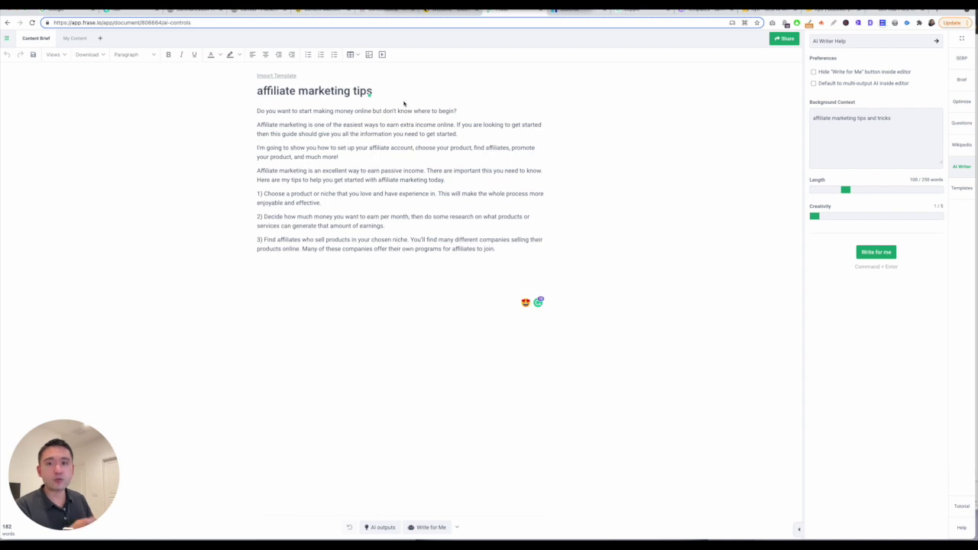
left_click(8, 41)
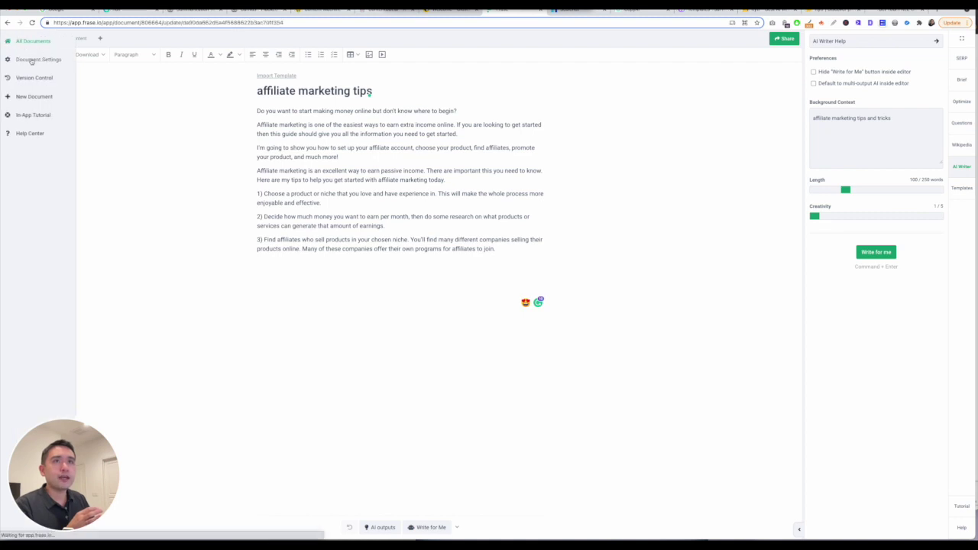
left_click(31, 61)
left_click(612, 56)
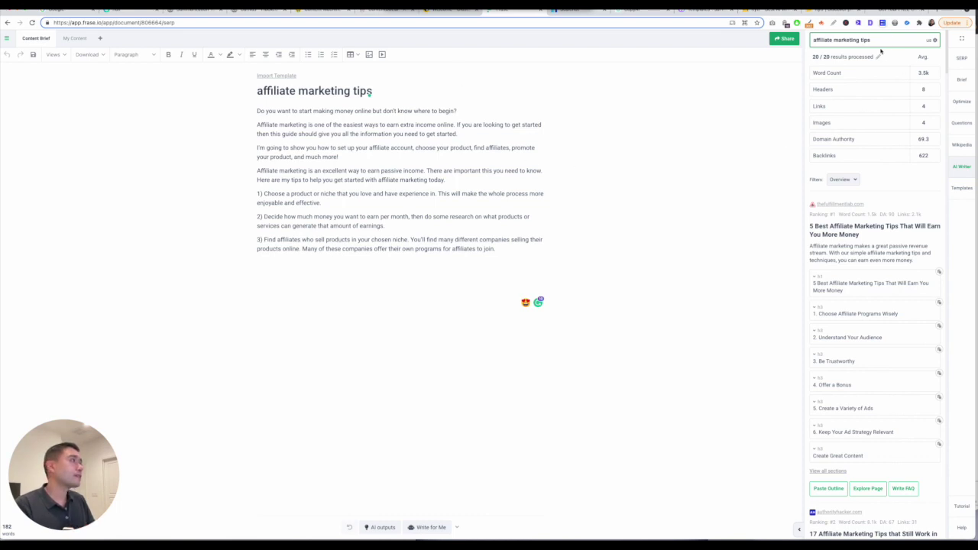
Rewrite the first sentence of the third tip with the AI suggestion about contacting affiliates via email to share profits from sales
left_click_drag(495, 250, 254, 239)
left_click(440, 223)
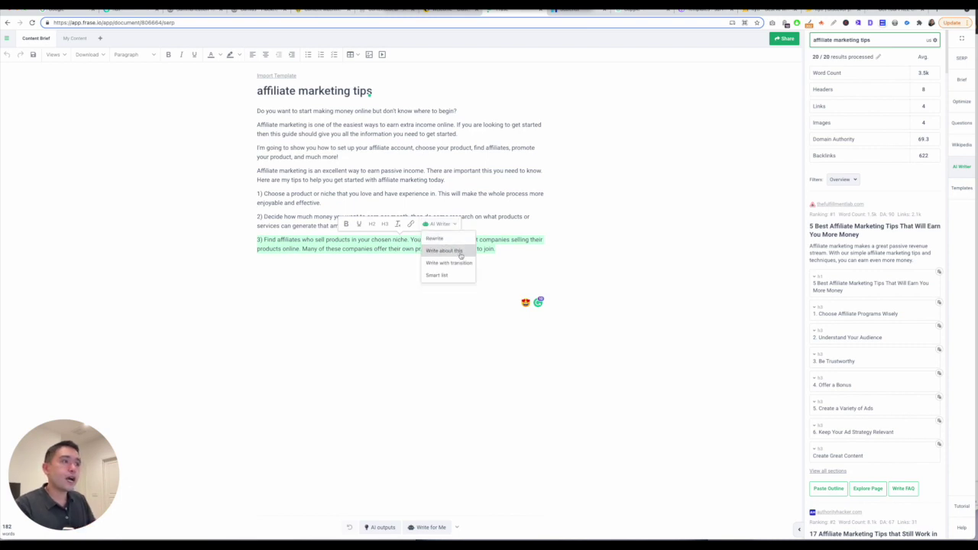
mouse_move(449, 263)
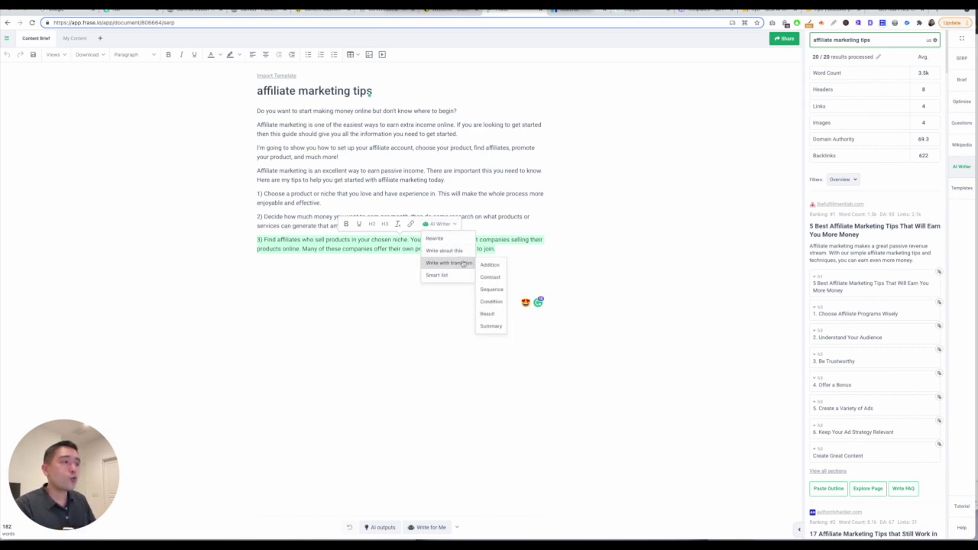
mouse_move(497, 268)
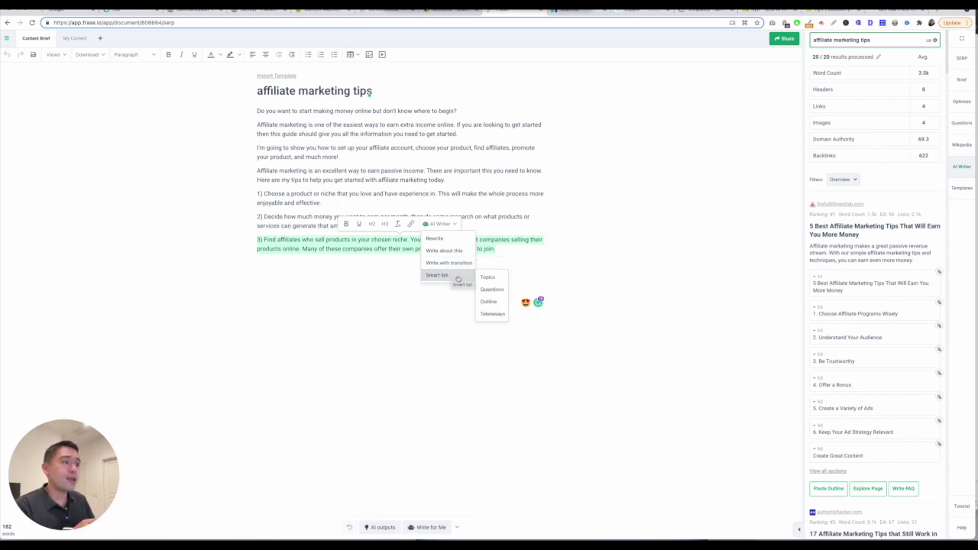
left_click(434, 239)
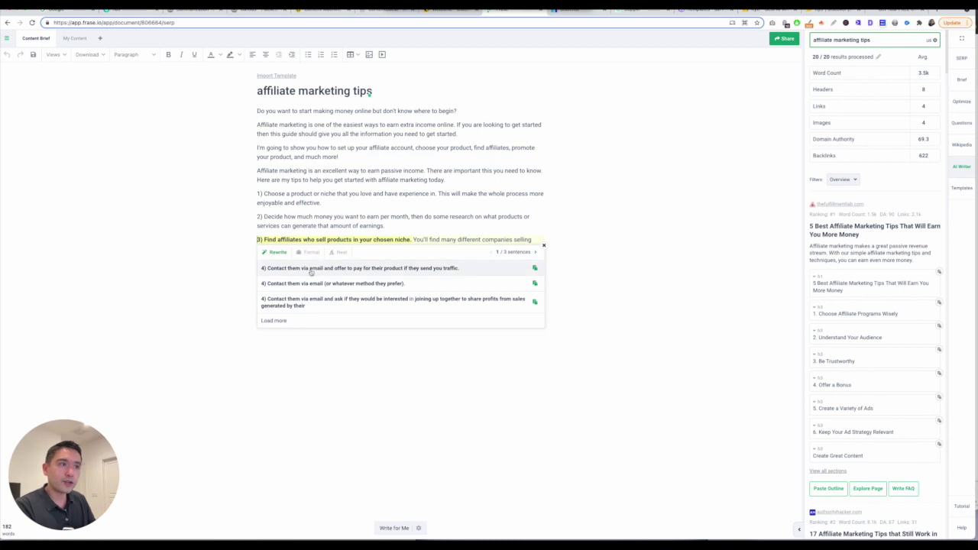
left_click(310, 299)
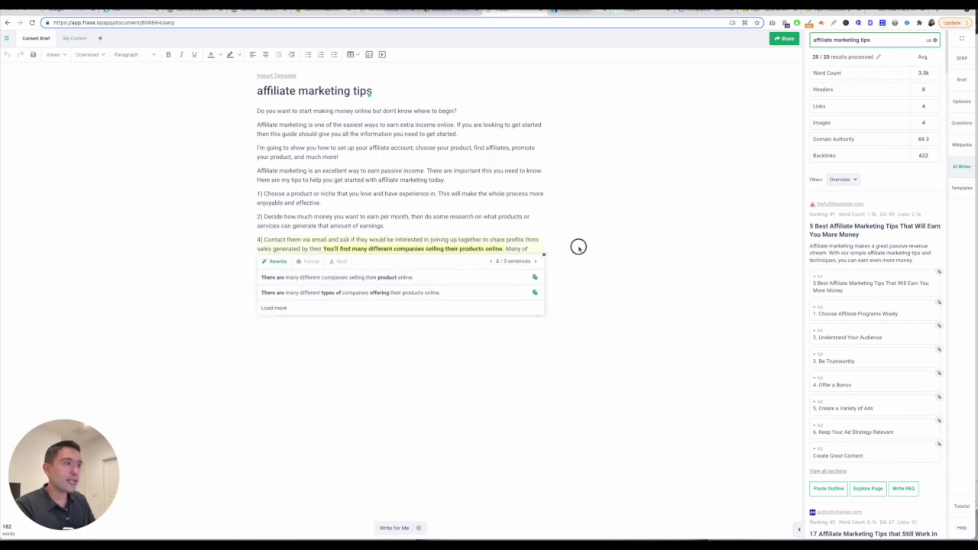
left_click(544, 255)
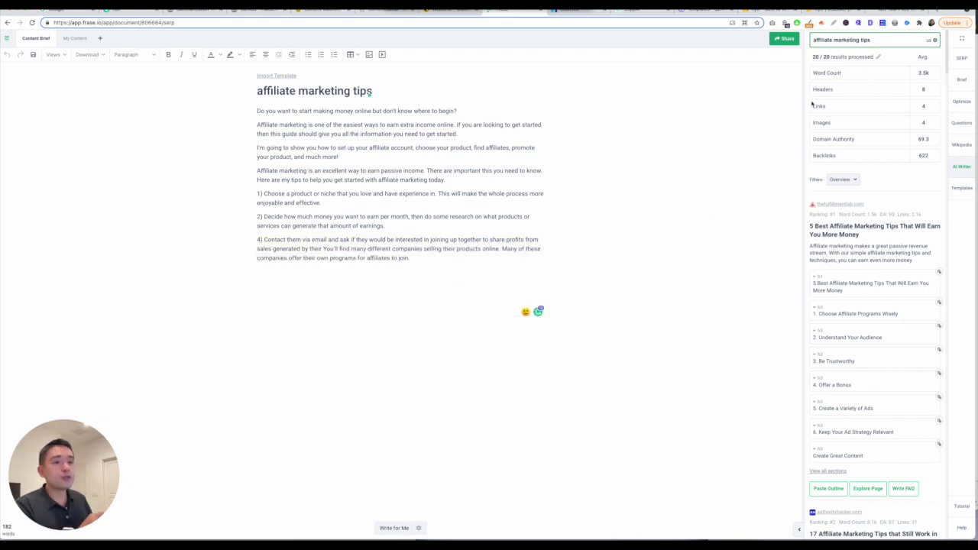
Examine the SERP data for the query "affiliate marketing tips", including the average page statistics and the top-ranking pages
left_click(961, 59)
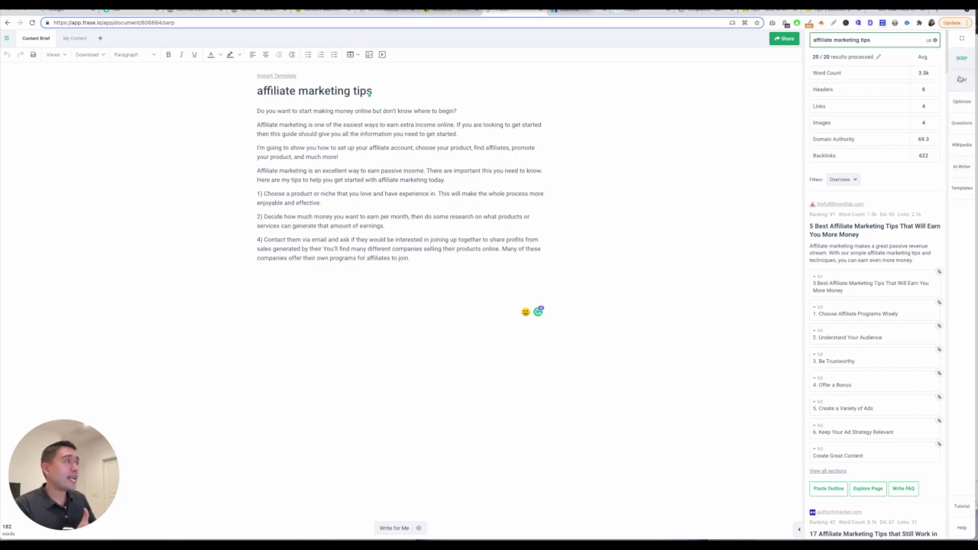
left_click(961, 80)
left_click(957, 58)
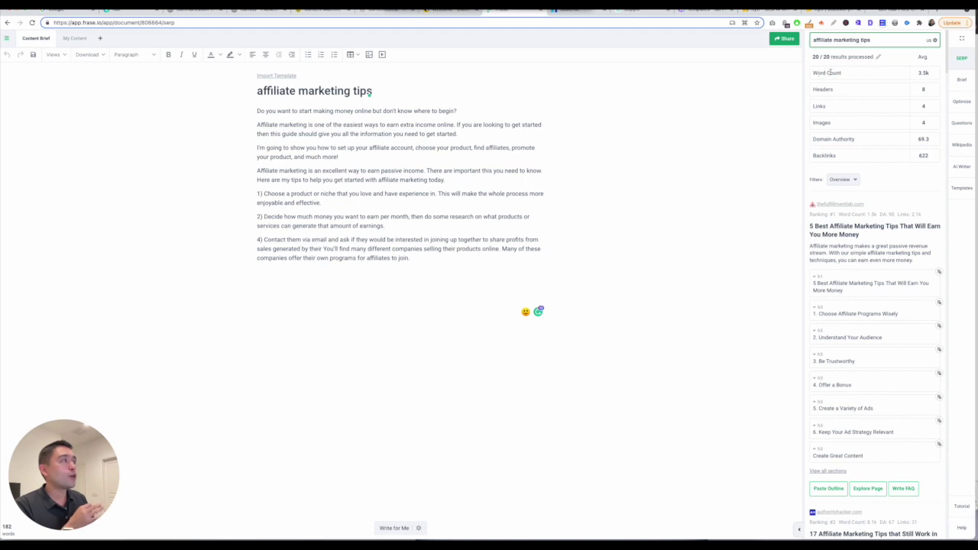
left_click_drag(869, 43, 803, 39)
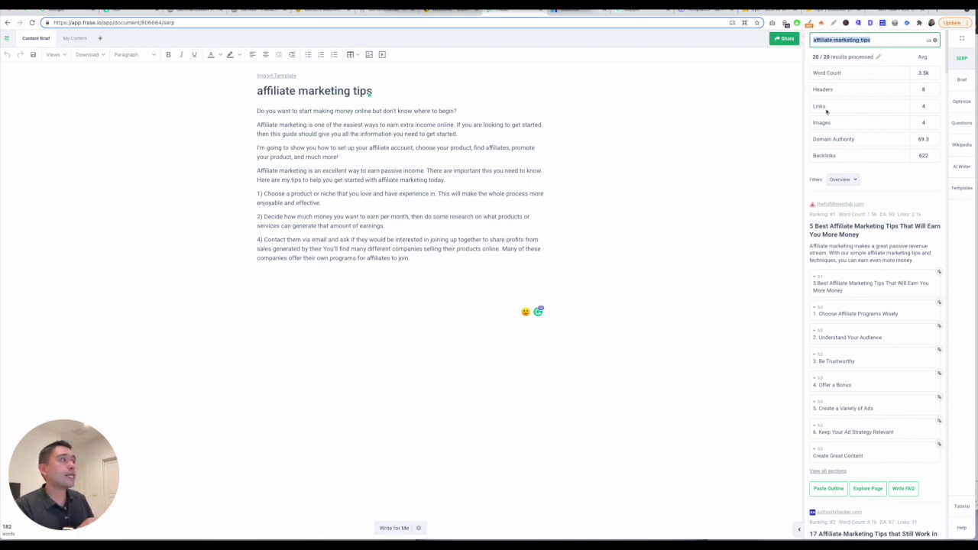
scroll(817, 120, "down", 4)
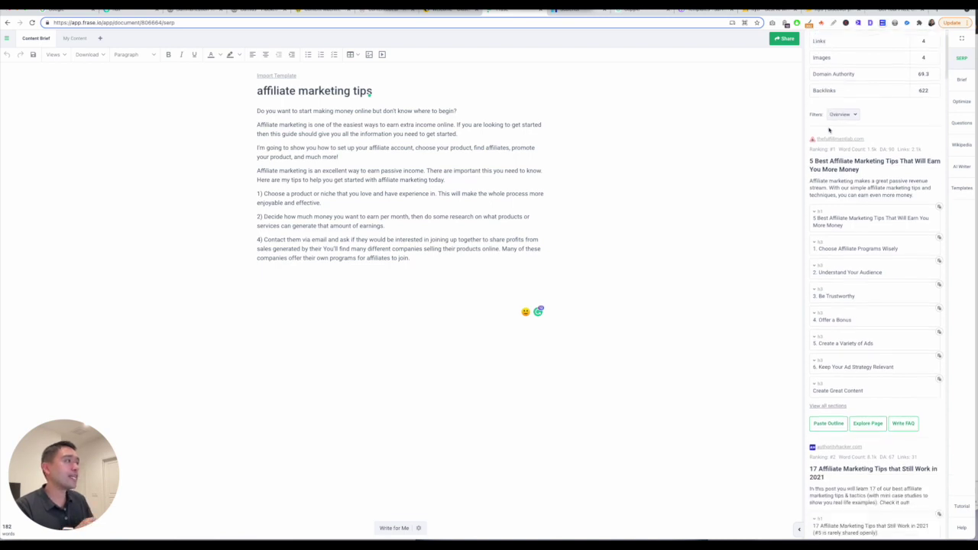
Expand the sections of the top-ranked "5 Best Affiliate Marketing Tips" article and generate AI text in the document from its opening section
left_click(816, 115)
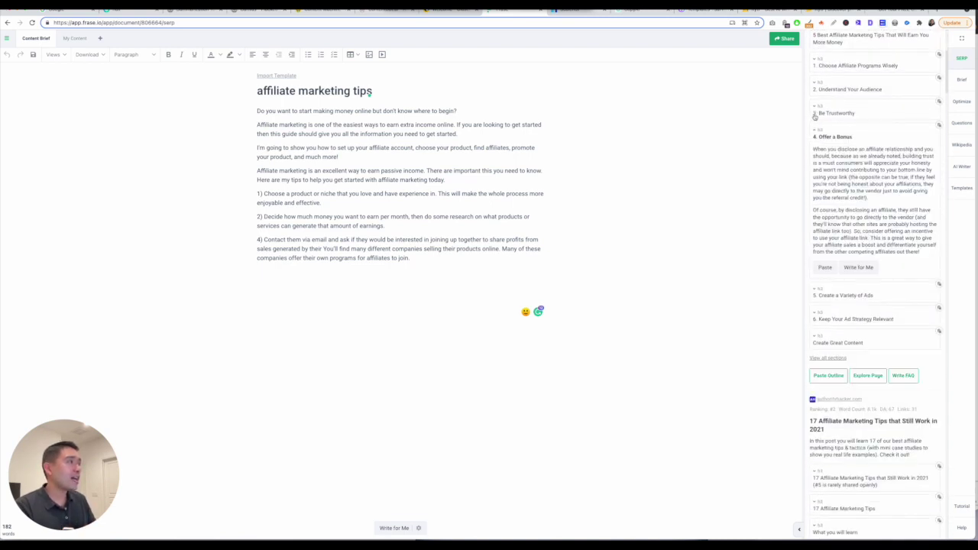
left_click(818, 103)
left_click(818, 86)
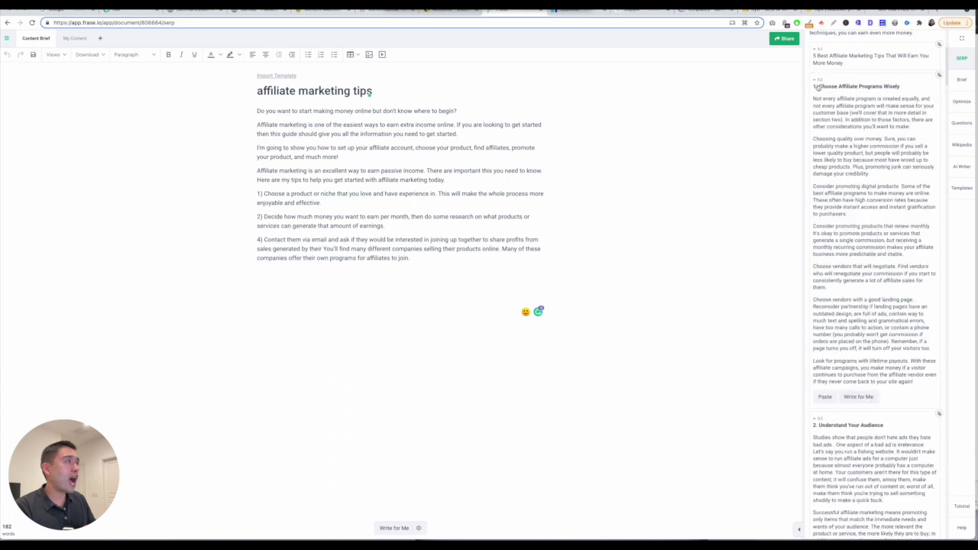
scroll(823, 107, "up", 1)
left_click(828, 120)
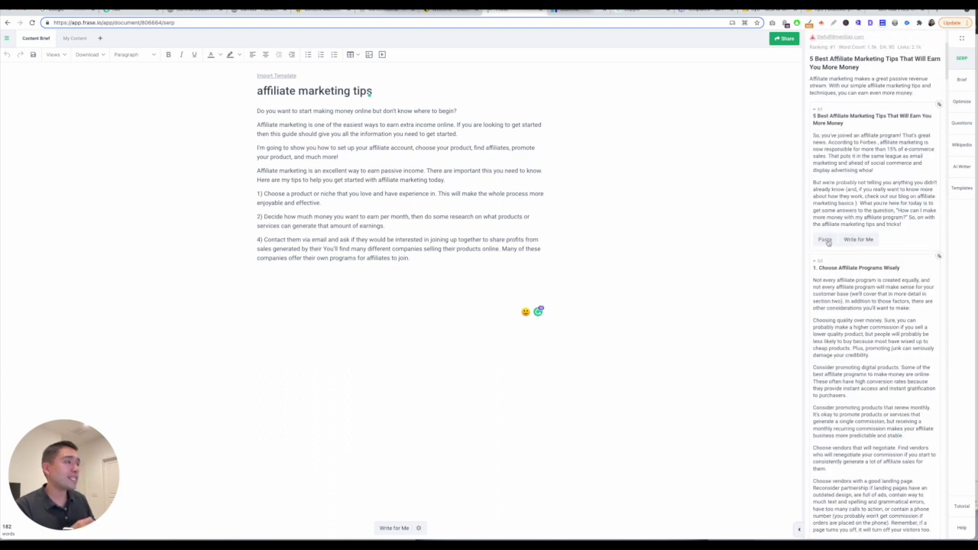
left_click(865, 243)
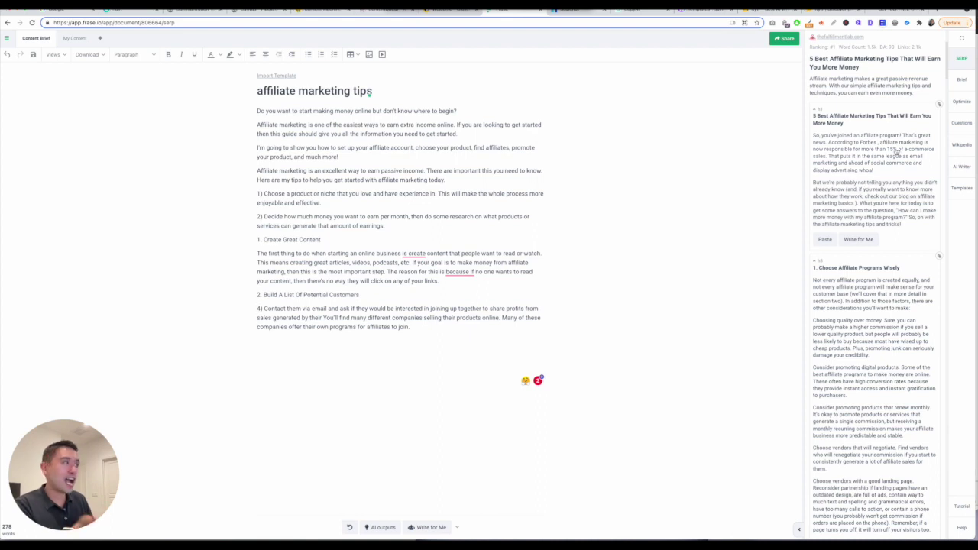
Look through the Brief, the Optimize topic scores, the Questions list and the Wikipedia topics for the document
left_click(961, 80)
left_click(960, 104)
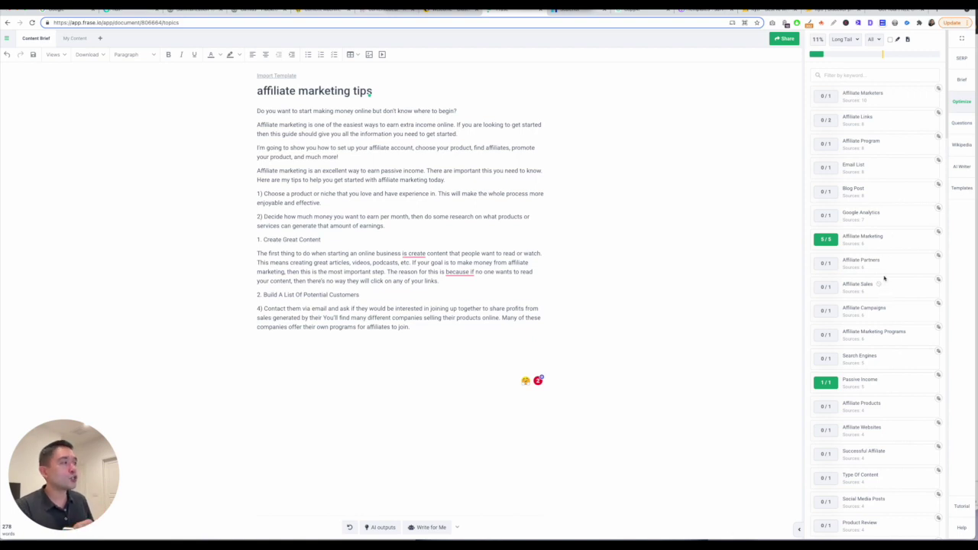
left_click(965, 124)
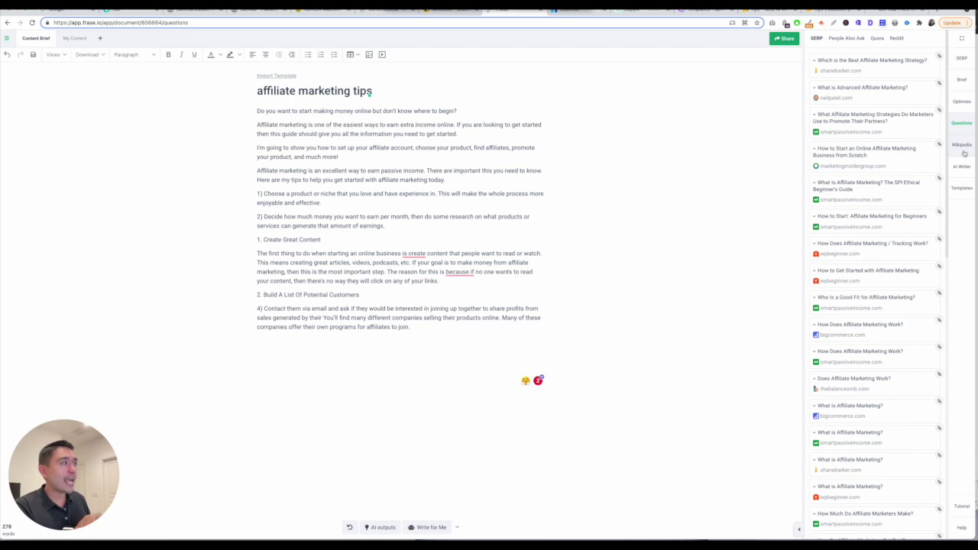
left_click(964, 152)
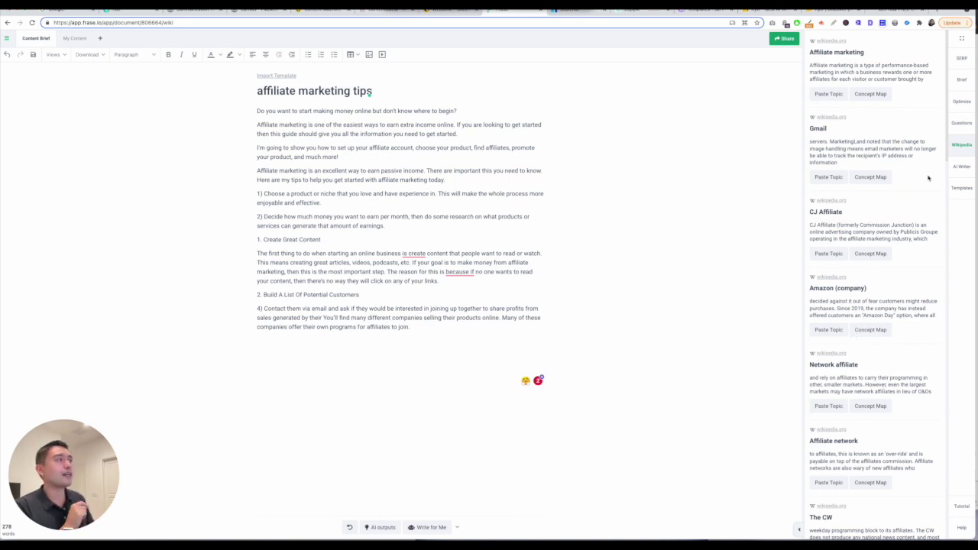
Set the AI Writer's output length to 110 words
left_click(960, 166)
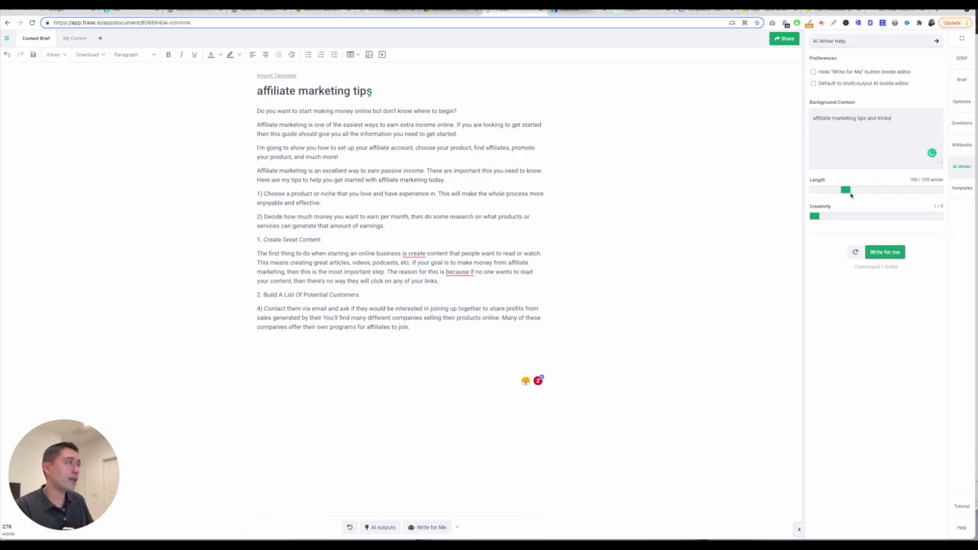
mouse_move(845, 189)
left_mouse_down()
mouse_move(818, 190)
mouse_move(952, 194)
mouse_move(853, 191)
left_mouse_up()
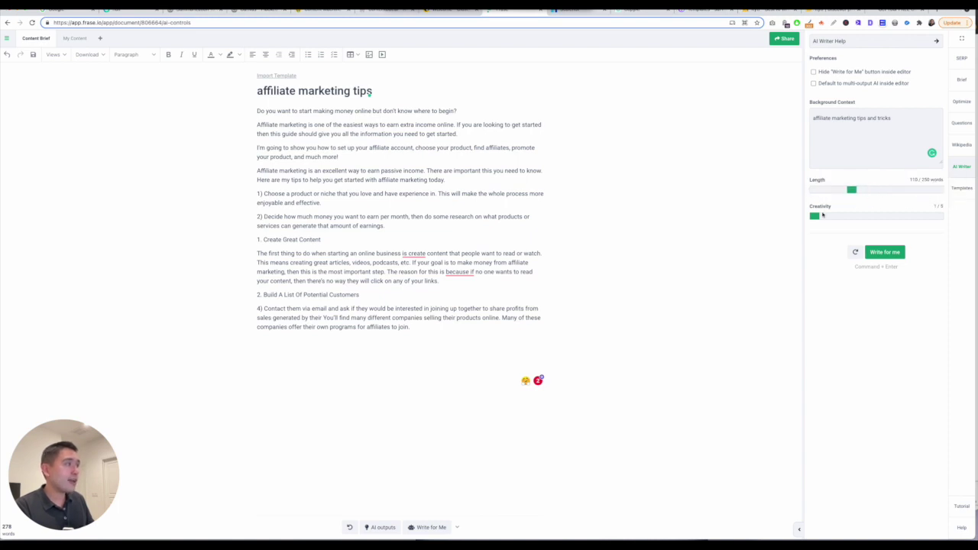
Browse the AI template library from Attention Interest Desire Action (AIDA) down to Title Ideas
left_click(960, 188)
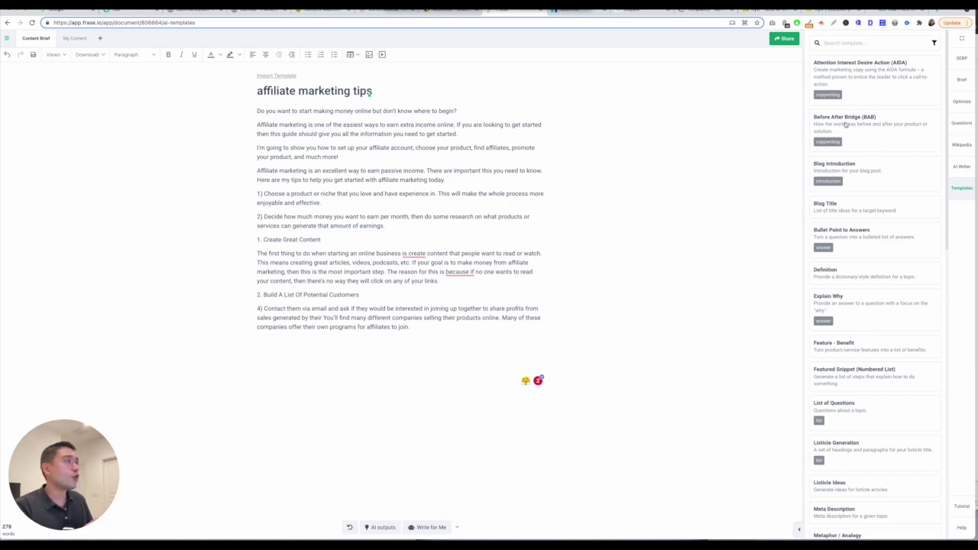
scroll(894, 145, "down", 1)
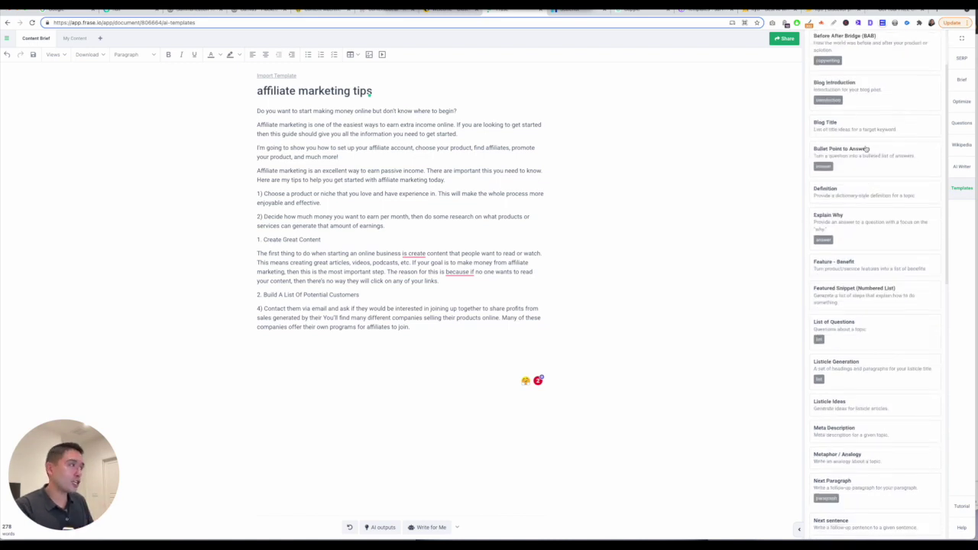
scroll(895, 183, "down", 8)
scroll(866, 297, "down", 1)
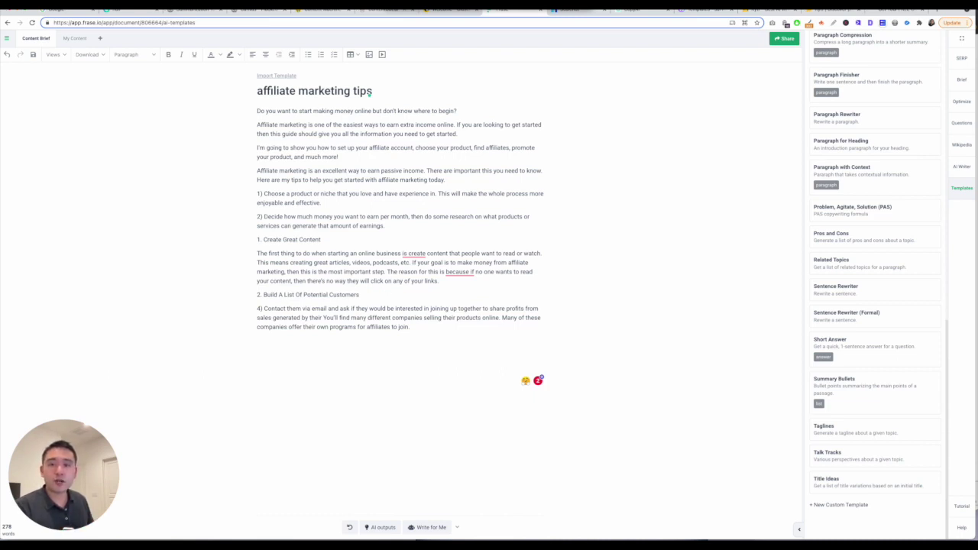
Switch to the "Dentist Los Angeles" report in Scalenut and look over the navigation options
left_click(564, 12)
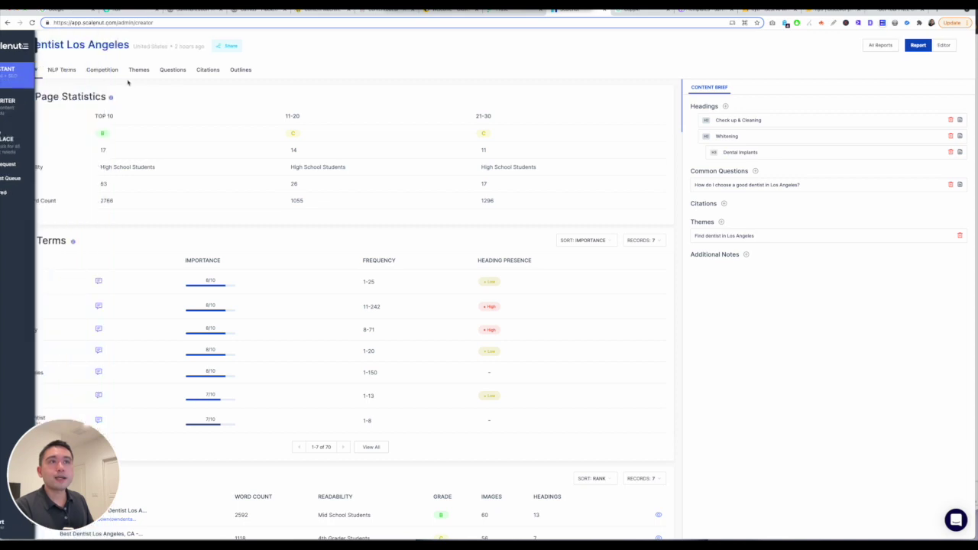
mouse_move(43, 53)
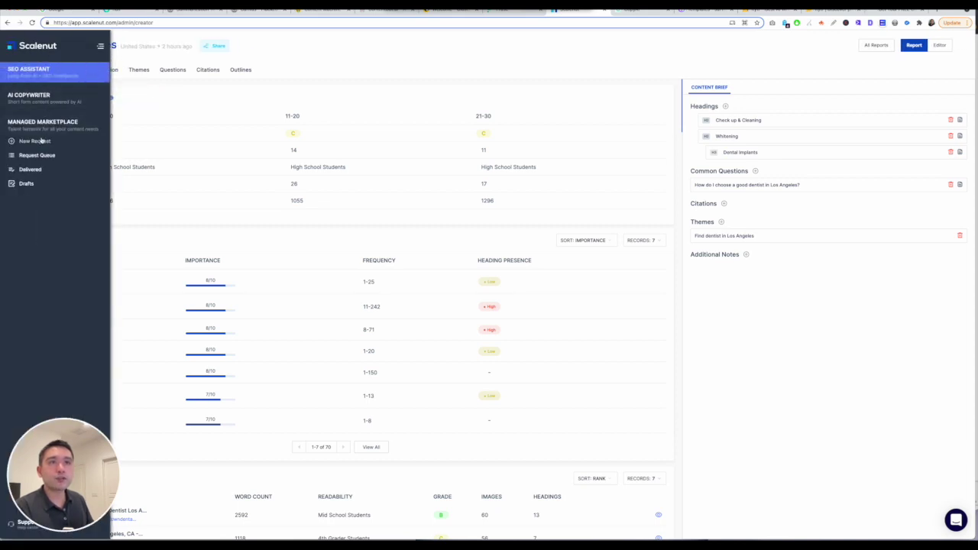
left_click(818, 67)
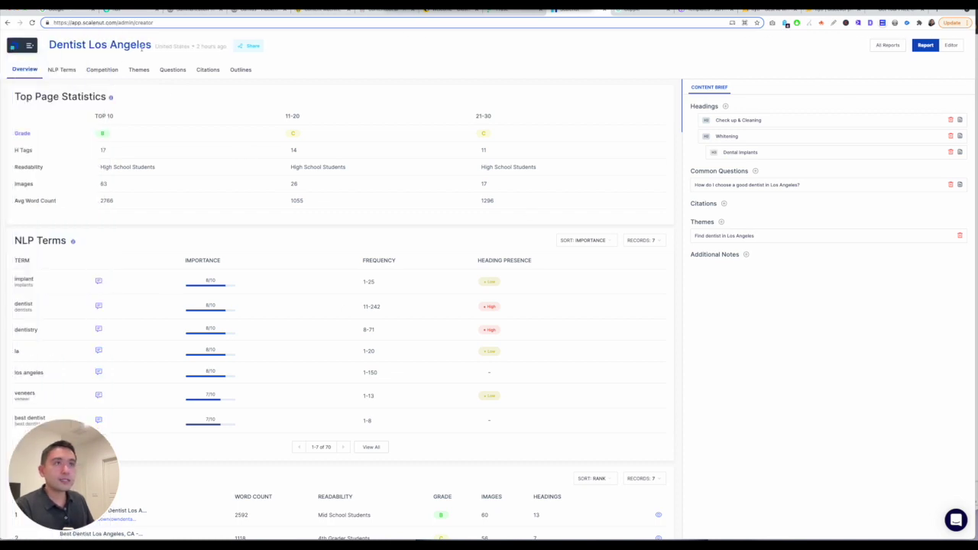
Go back to the SEO Assistant's list of all reports and open the "Dentist Los Angeles" report again
left_click(19, 48)
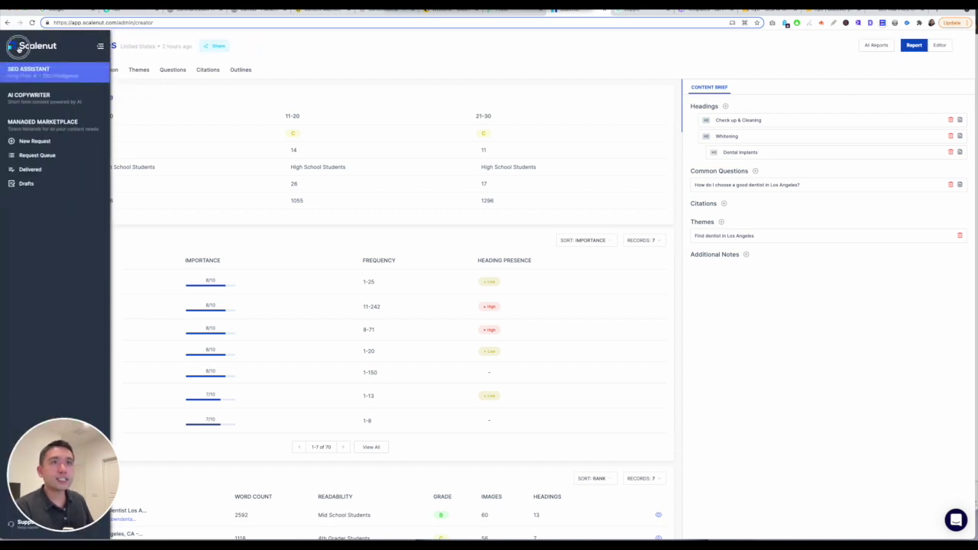
left_click(152, 22)
left_click_drag(172, 22, 121, 22)
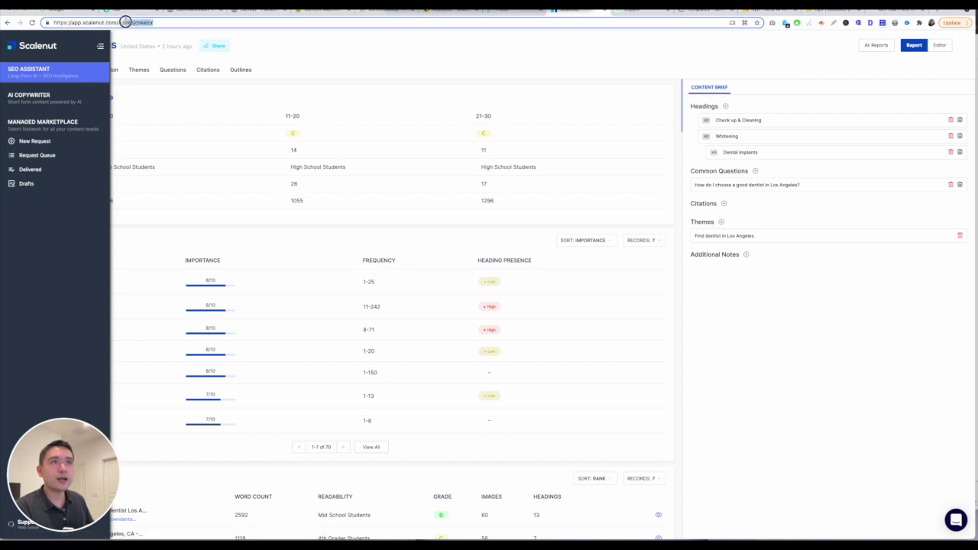
key("BackSpace")
key("Return")
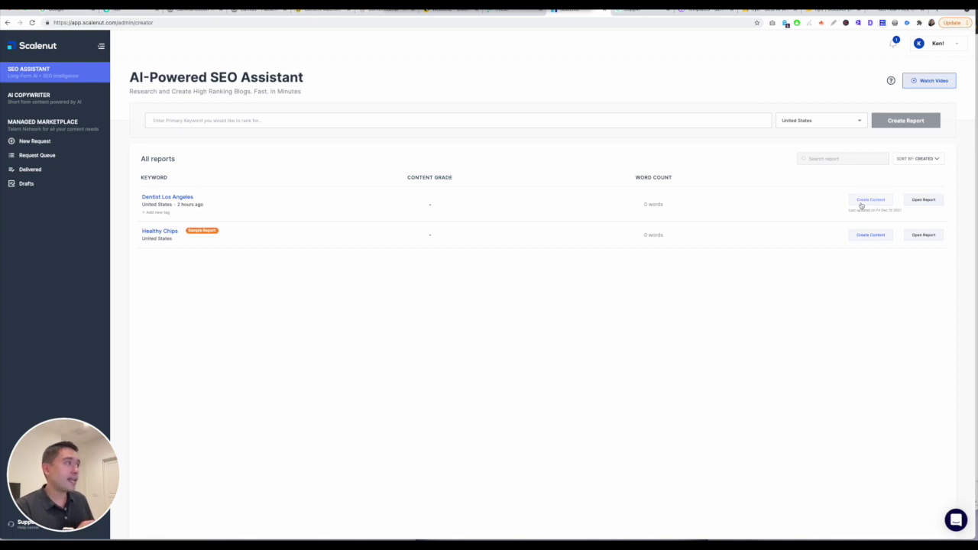
left_click(911, 201)
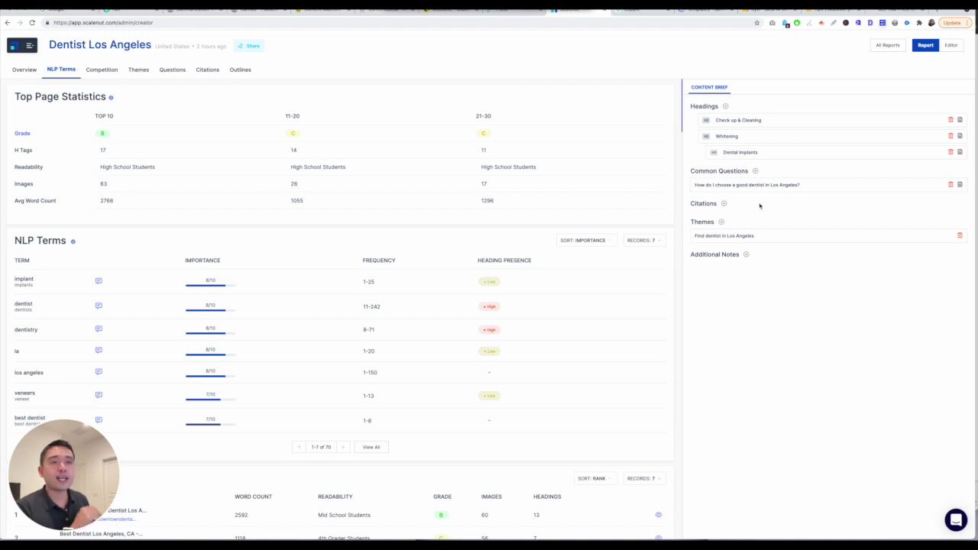
Look through the report from Top Page Statistics, NLP Terms and Competition down to Themes, Common Questions, Citations and Outlines
left_click_drag(14, 96, 107, 99)
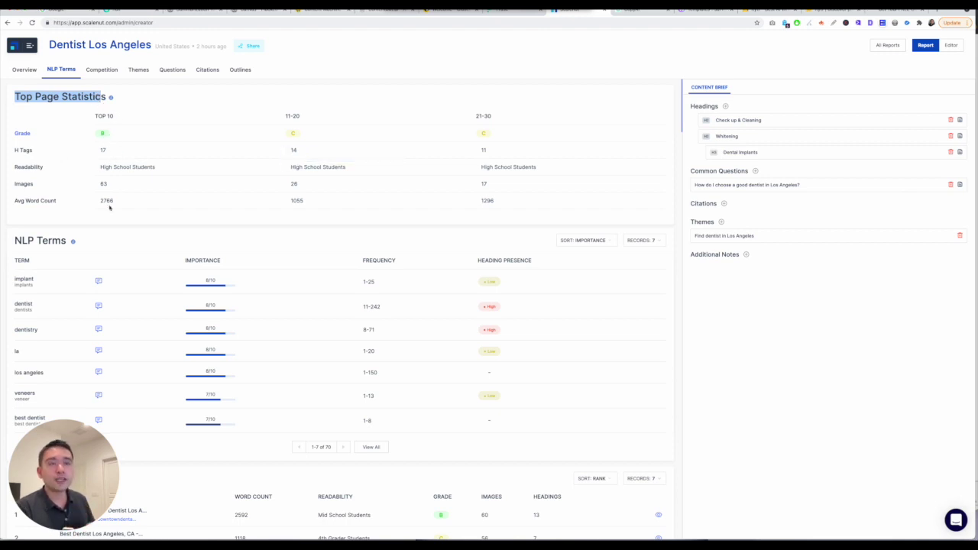
scroll(178, 187, "down", 3)
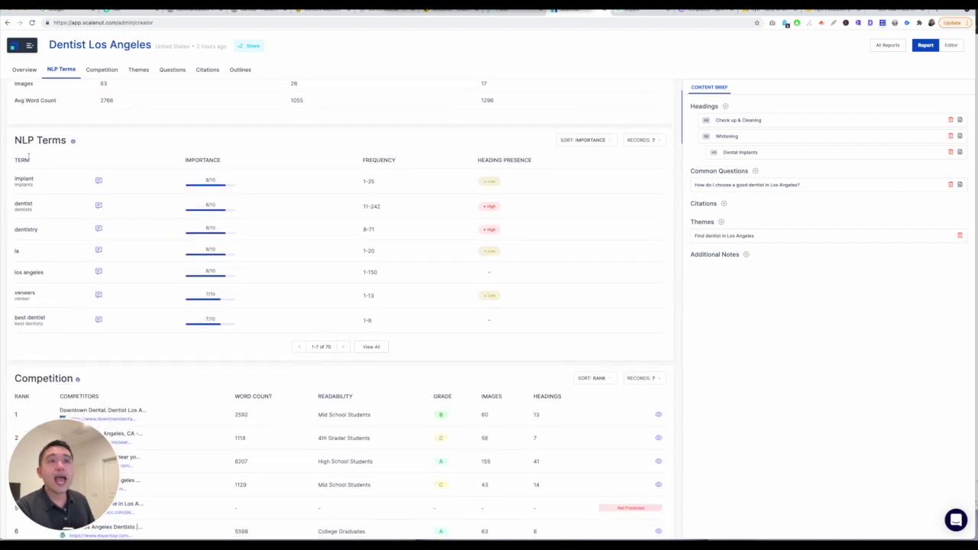
scroll(101, 219, "down", 5)
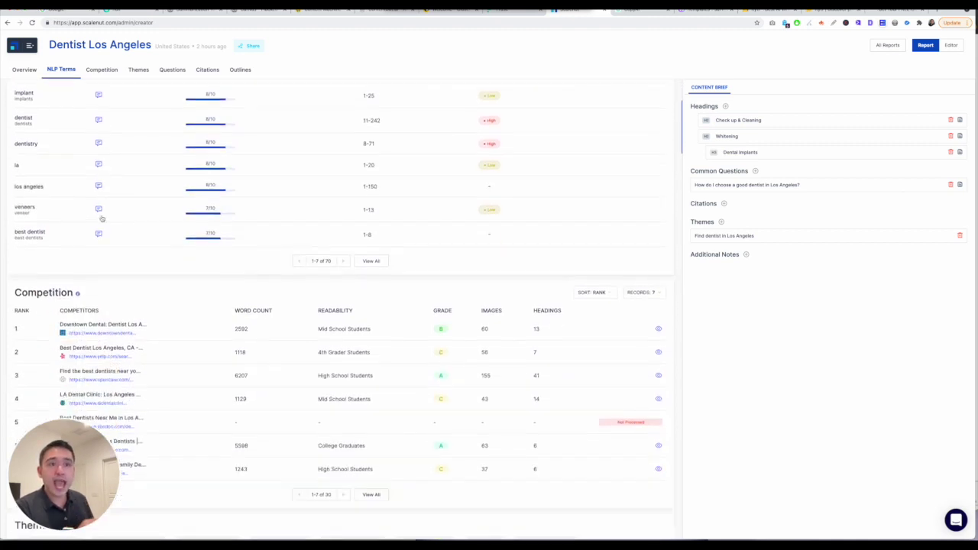
scroll(62, 245, "down", 2)
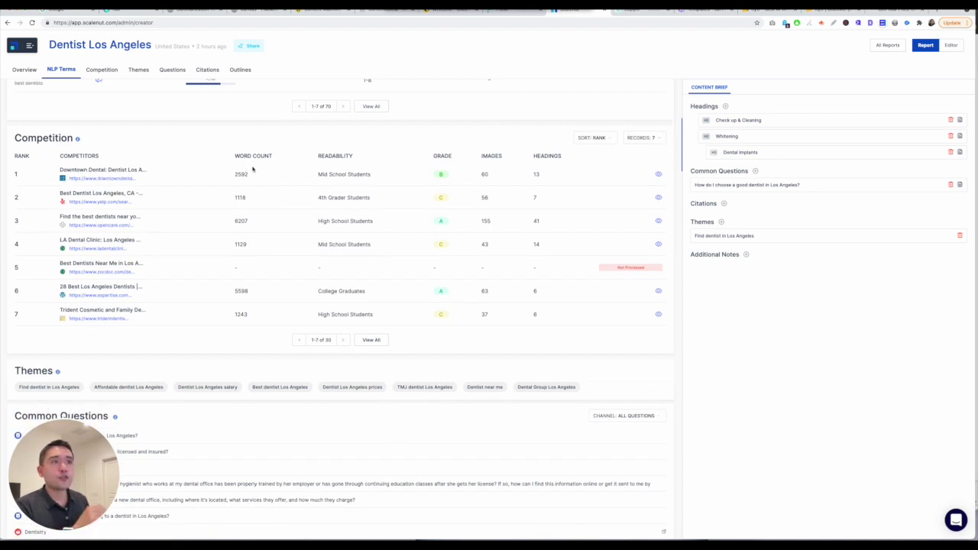
scroll(448, 244, "down", 6)
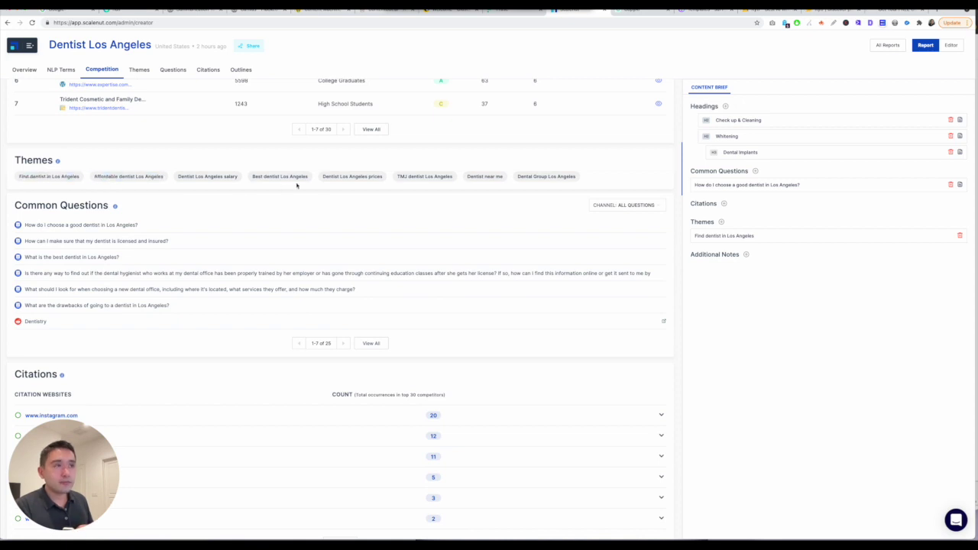
scroll(100, 225, "down", 11)
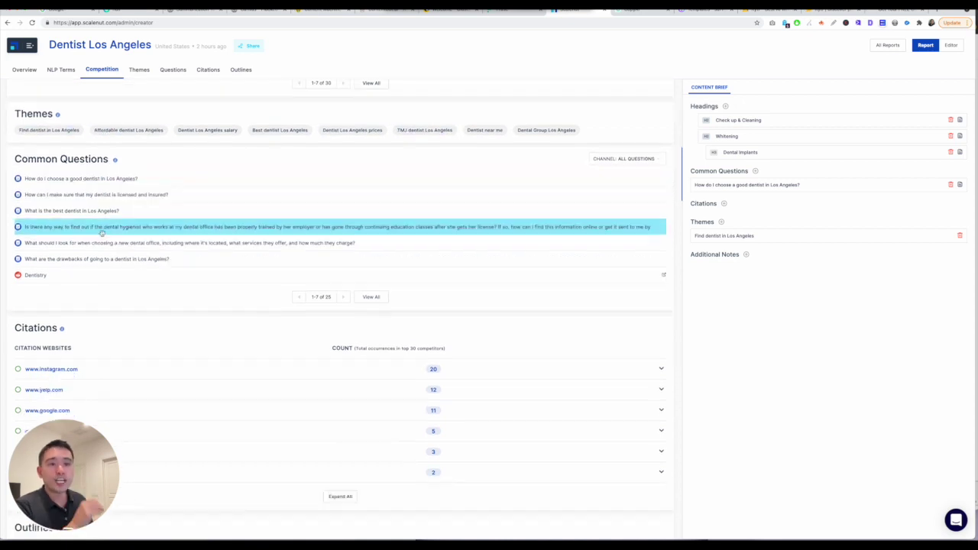
scroll(57, 238, "down", 3)
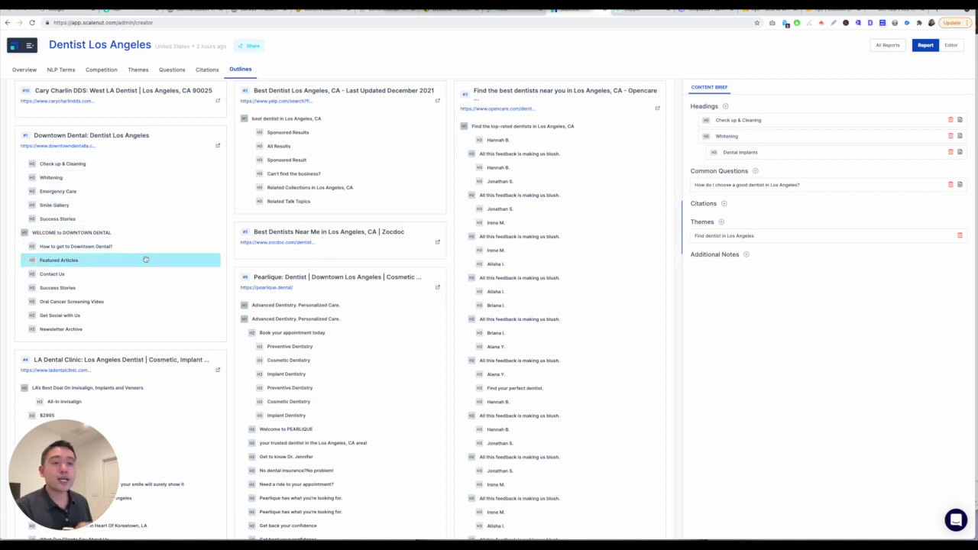
scroll(145, 260, "down", 2)
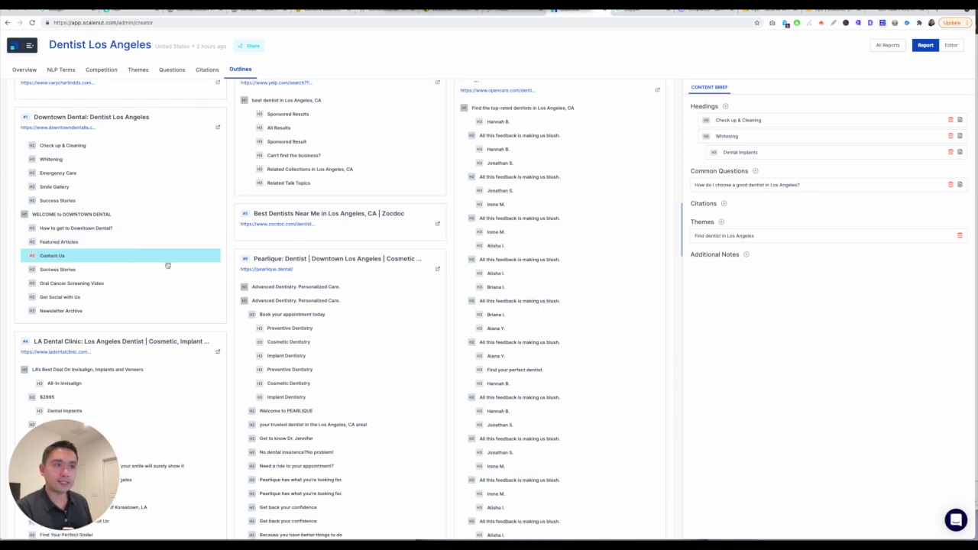
scroll(554, 252, "up", 4)
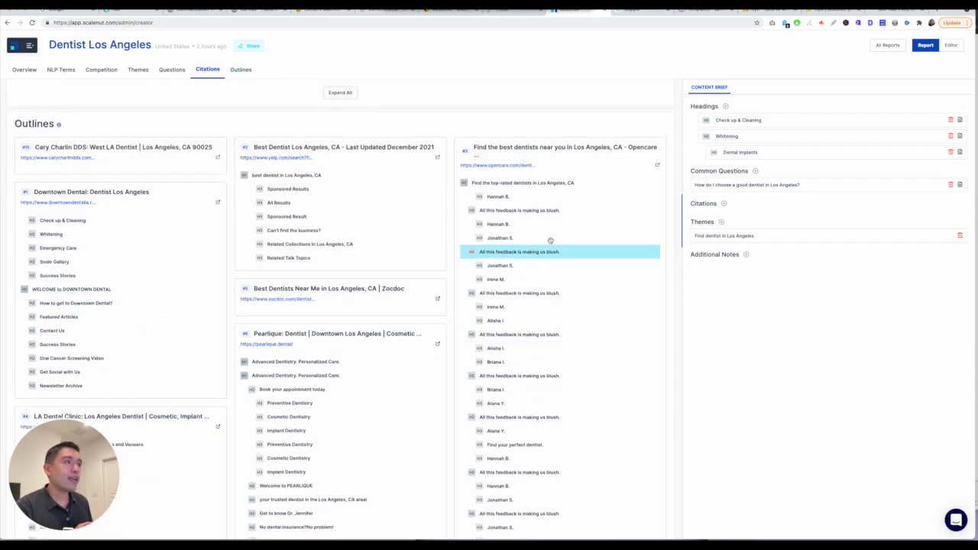
Add the headings "All-In Invisalign" and "Top Dentists" from the competitor outlines to the content brief
scroll(304, 222, "down", 5)
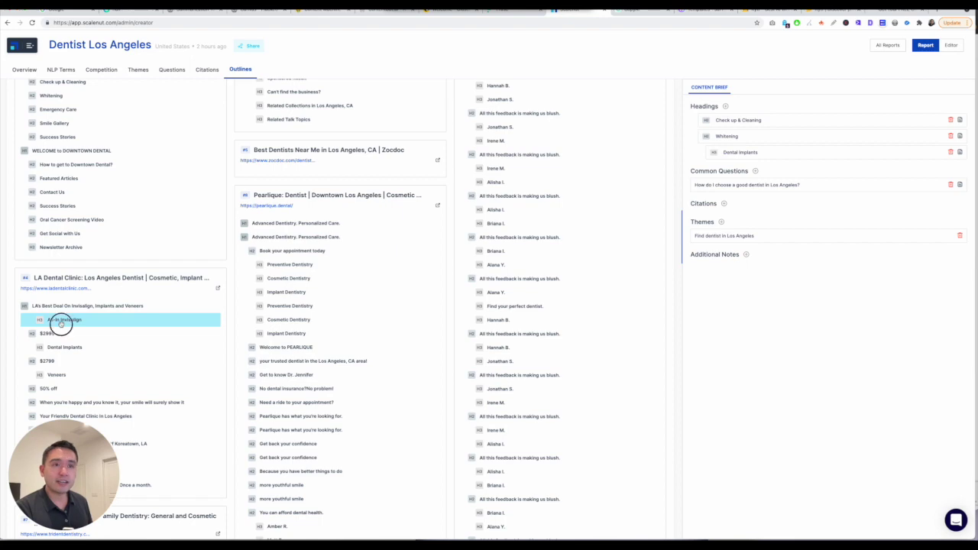
left_click(60, 322)
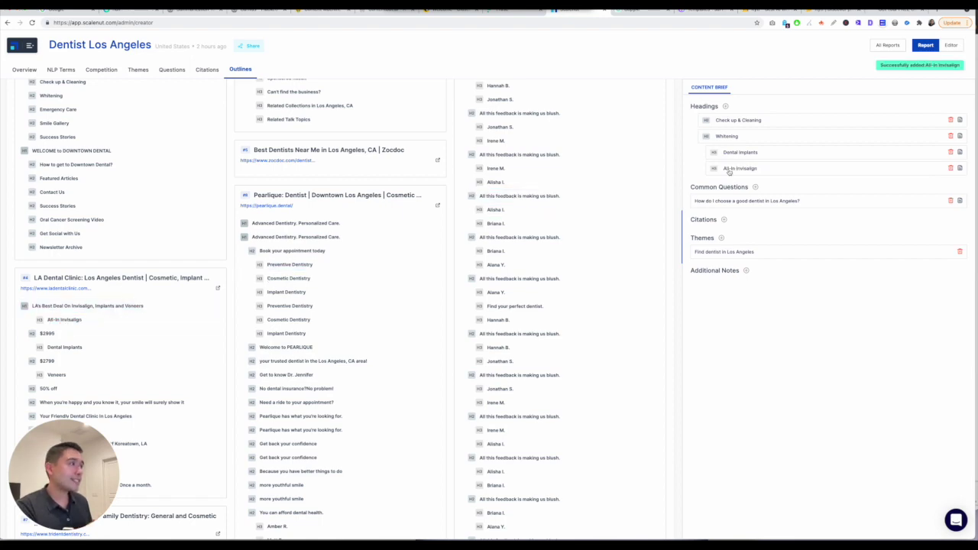
scroll(475, 247, "down", 5)
scroll(476, 246, "down", 15)
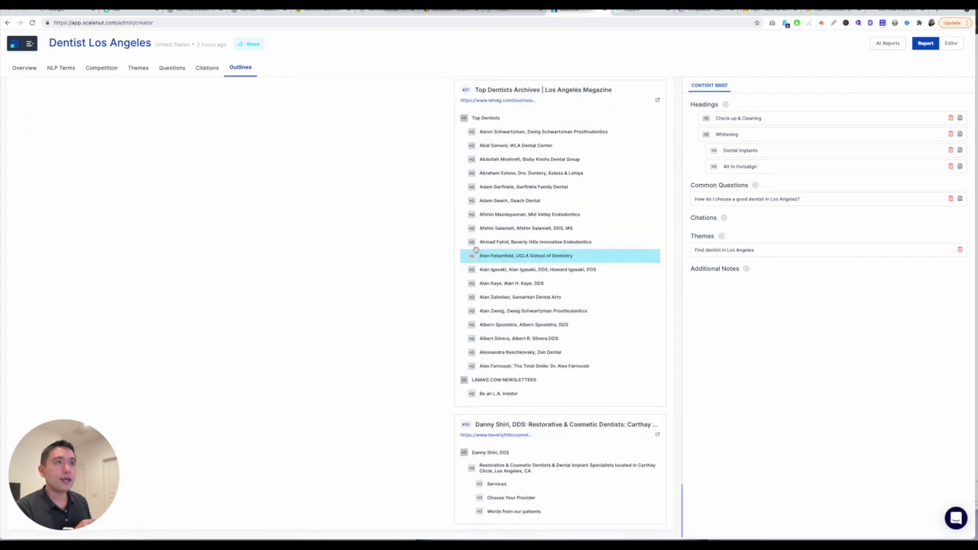
scroll(476, 250, "up", 1)
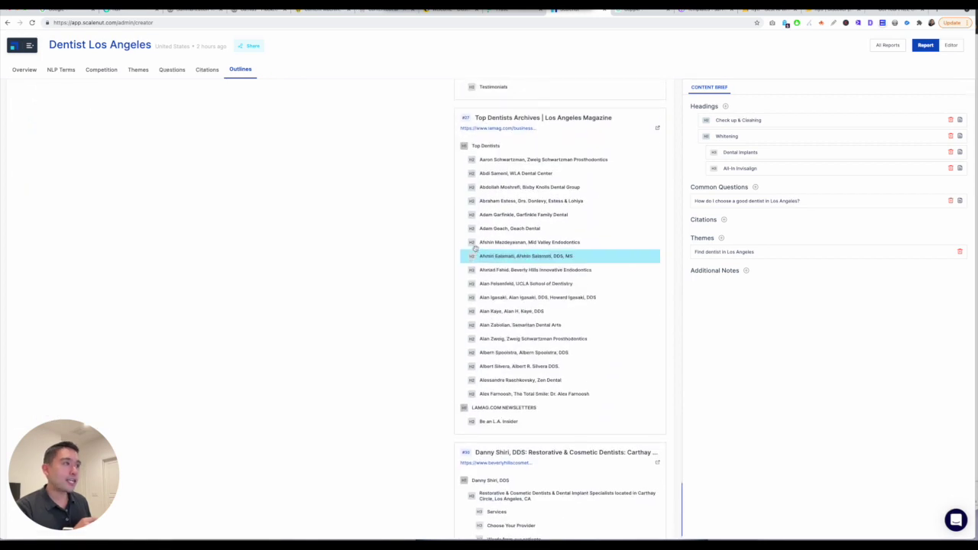
left_click(491, 155)
Move the "Whitening" heading above "Check up & Cleaning" in the content brief and leave its text as it is
scroll(519, 191, "up", 3)
mouse_move(722, 139)
left_mouse_down()
mouse_move(710, 142)
mouse_move(705, 119)
mouse_move(733, 123)
left_mouse_up()
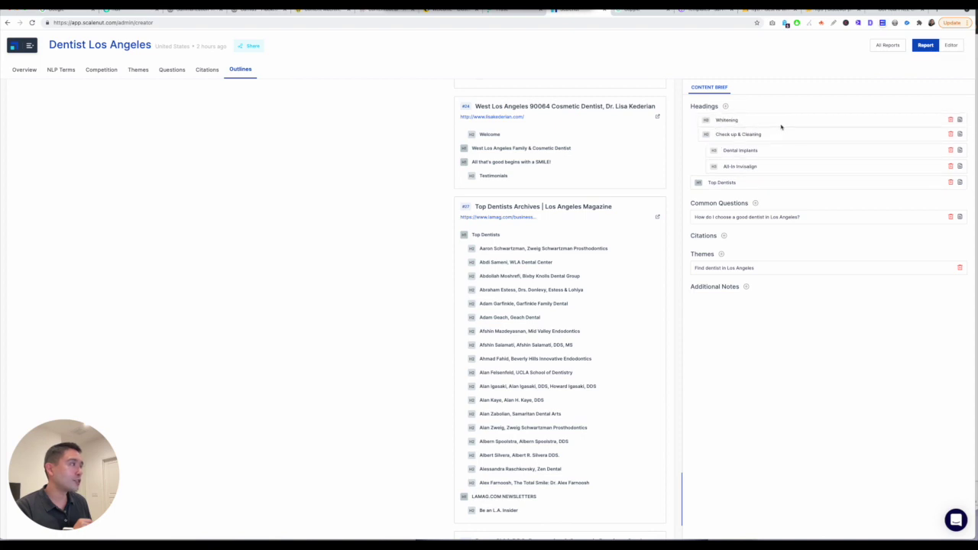
left_click(737, 121)
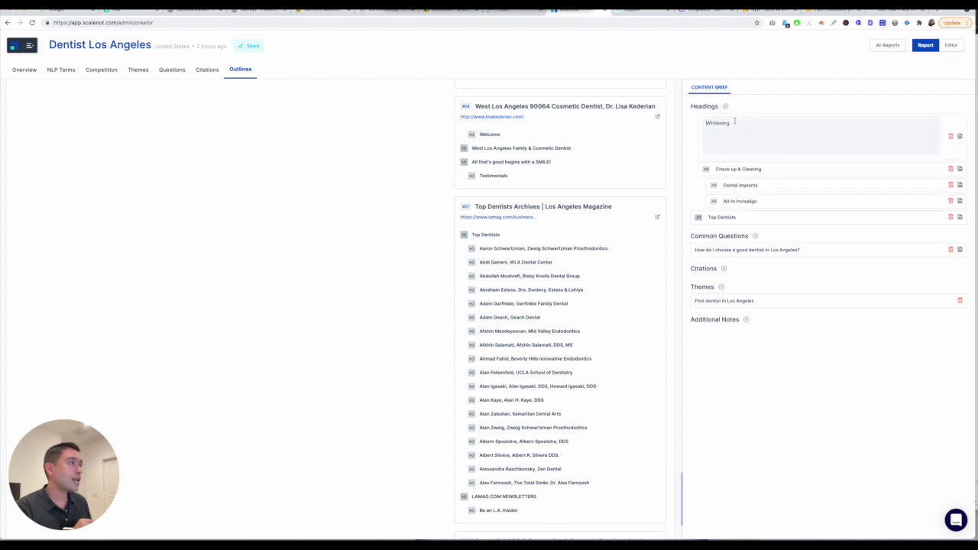
left_click(771, 239)
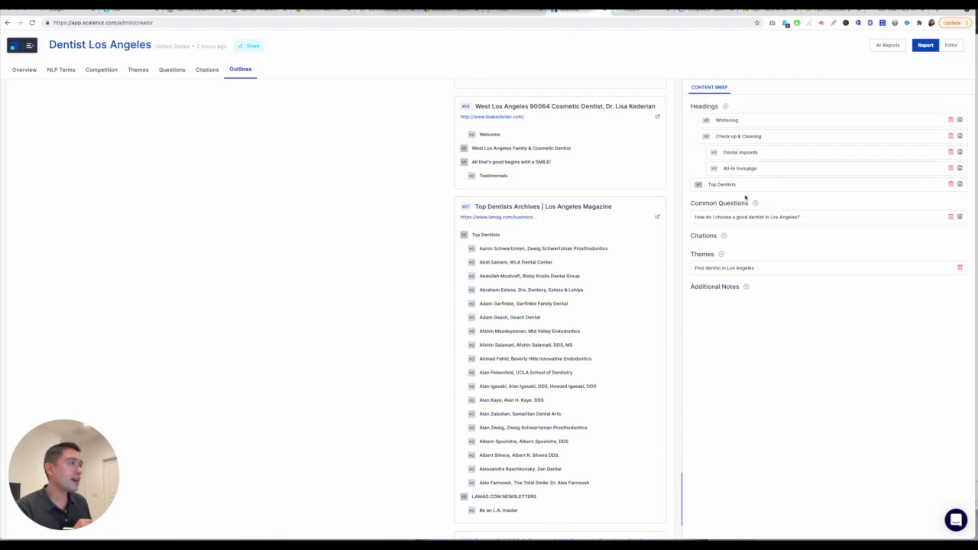
left_click(204, 71)
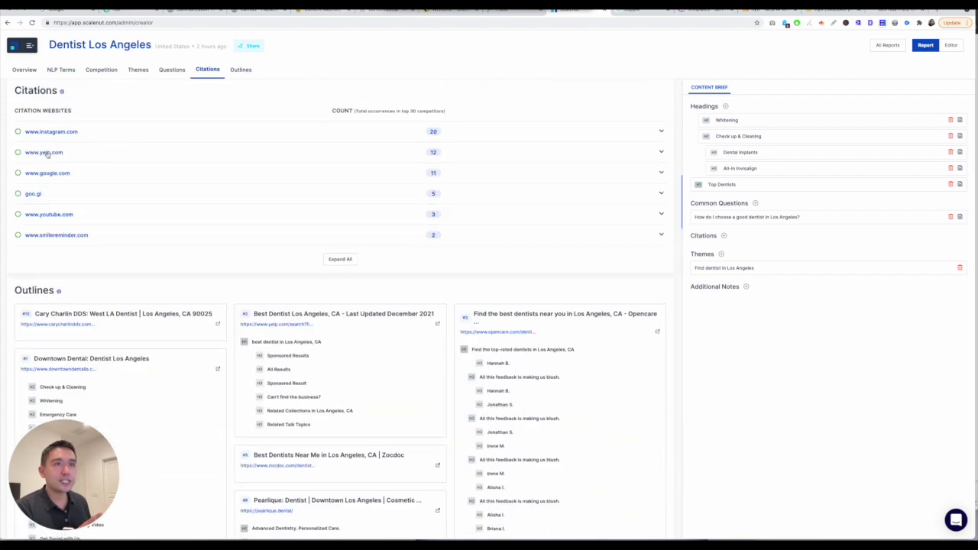
left_click(122, 152)
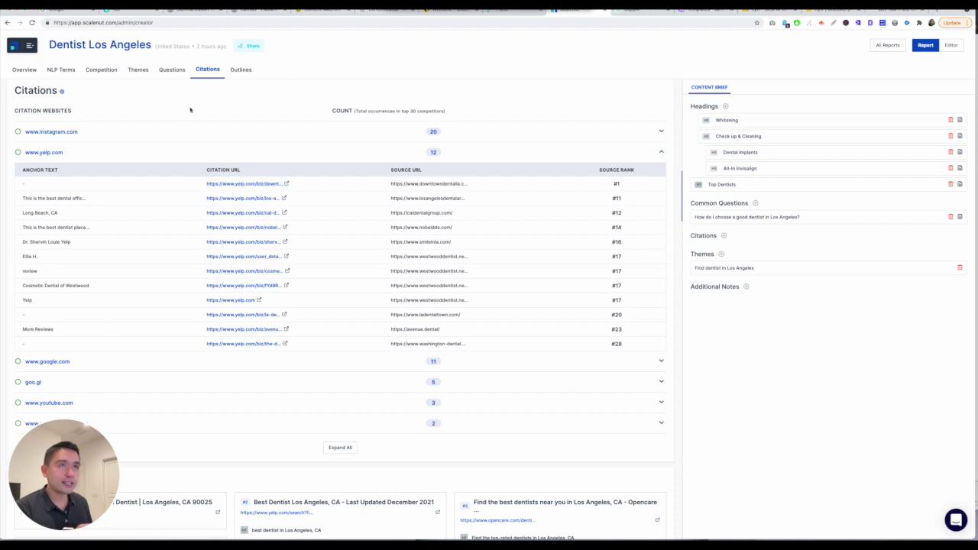
Add the question "What is the best dentist in Los Angeles?" and the theme "Find dentist in Los Angeles" to the content brief
left_click(173, 70)
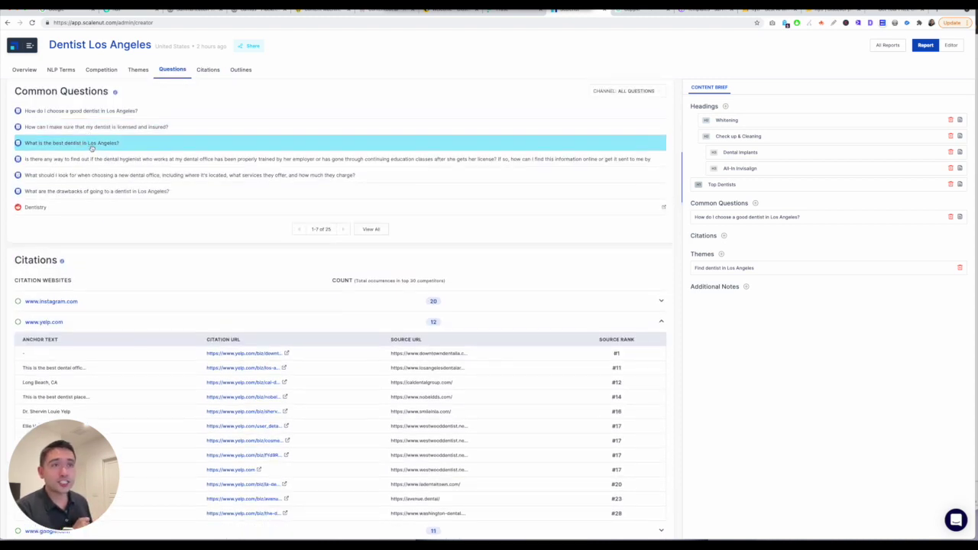
left_click(91, 148)
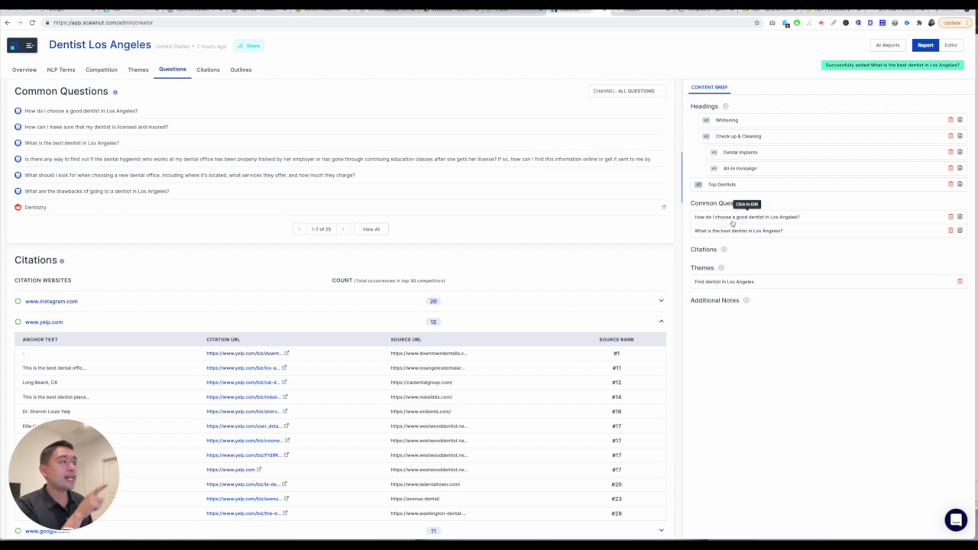
left_click(133, 69)
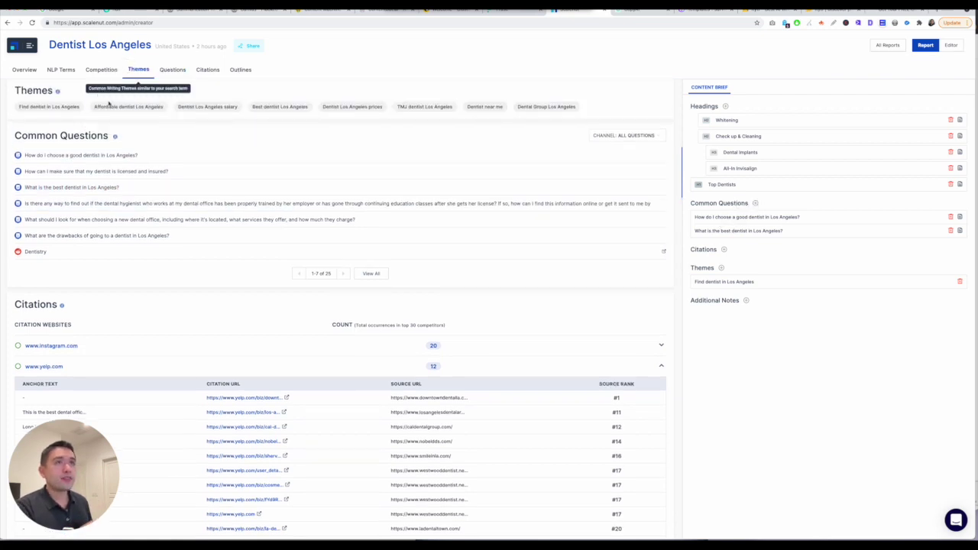
left_click(61, 107)
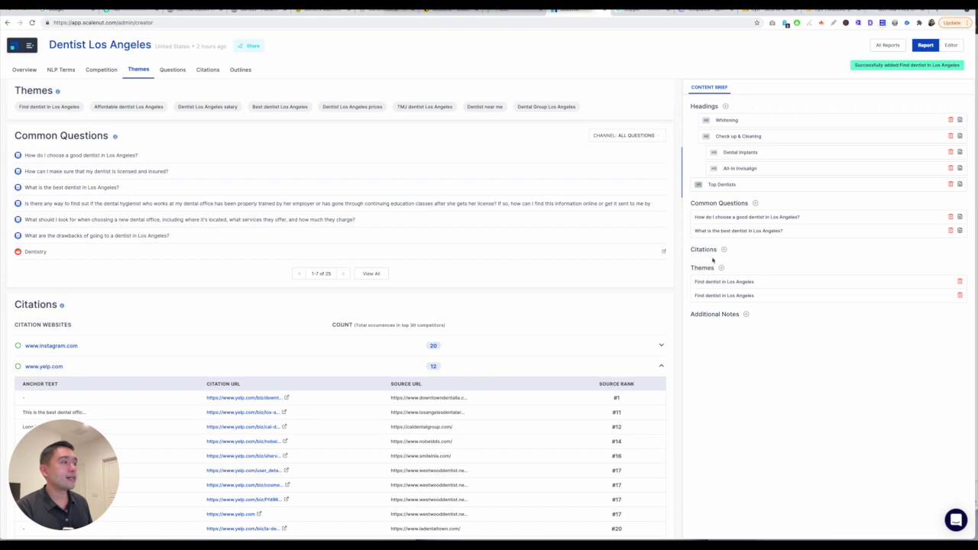
Leave the report for the AI Copywriter and look through its complete catalog of short-form use cases
left_click(60, 71)
left_click(36, 71)
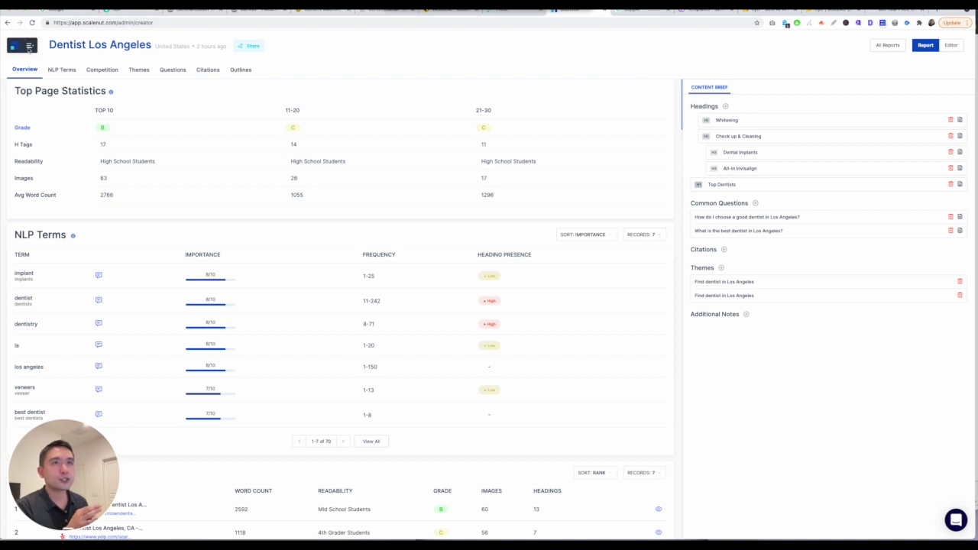
left_click(29, 49)
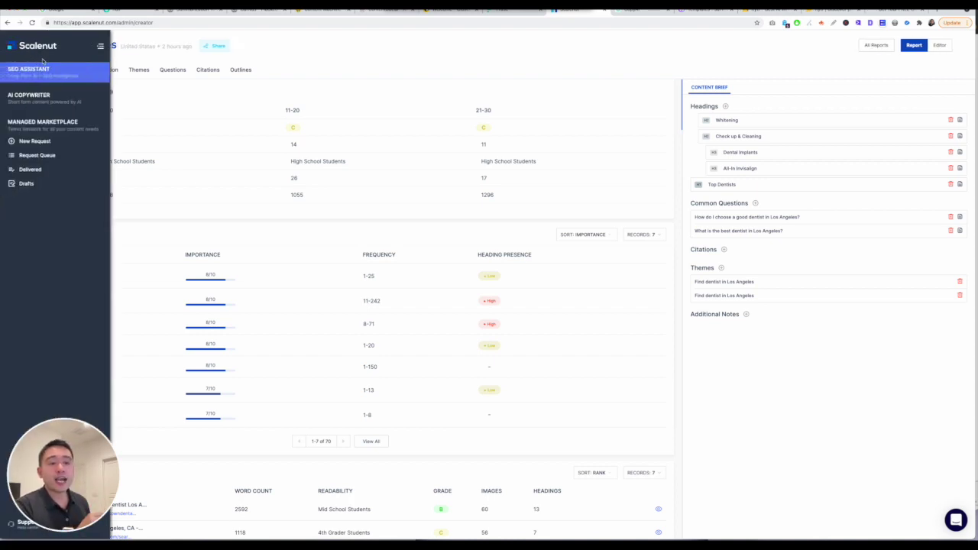
left_click(25, 99)
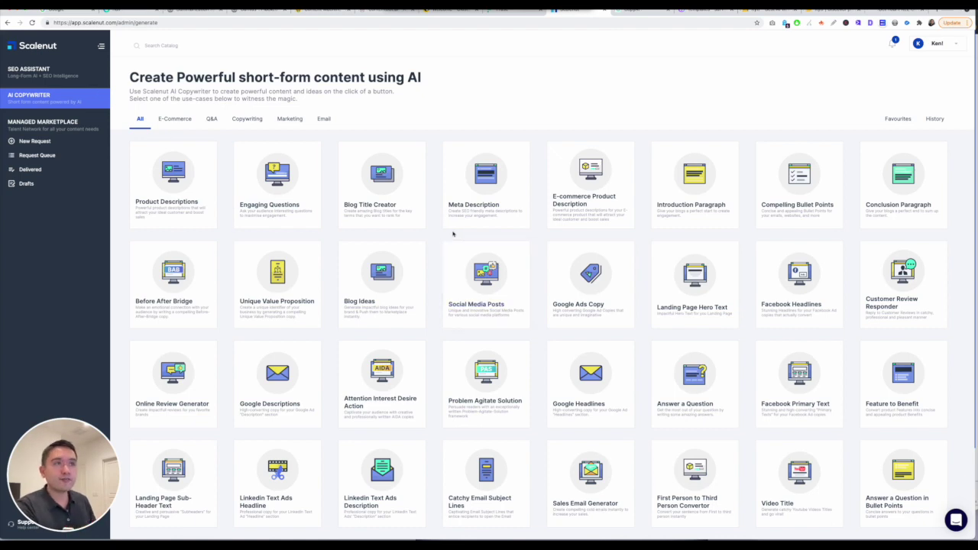
scroll(616, 247, "down", 3)
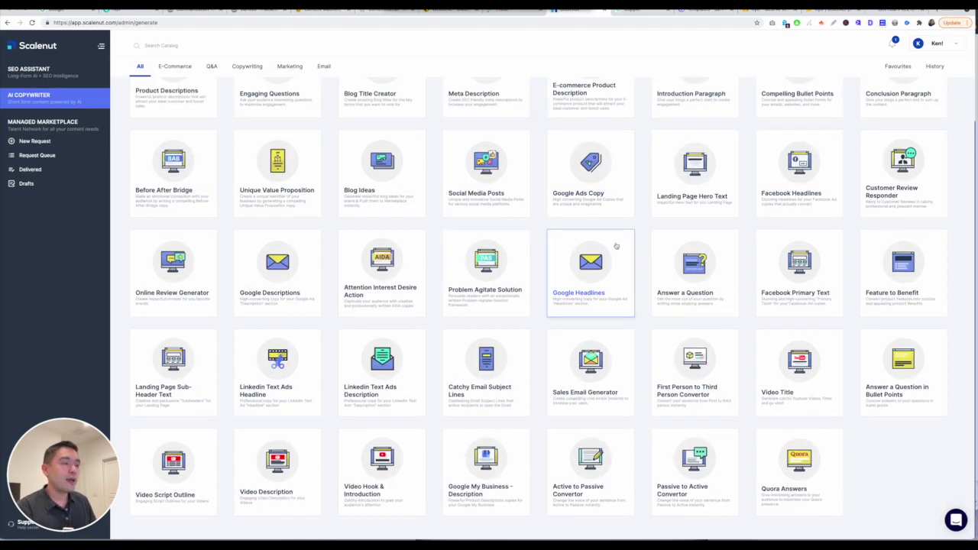
scroll(616, 247, "up", 3)
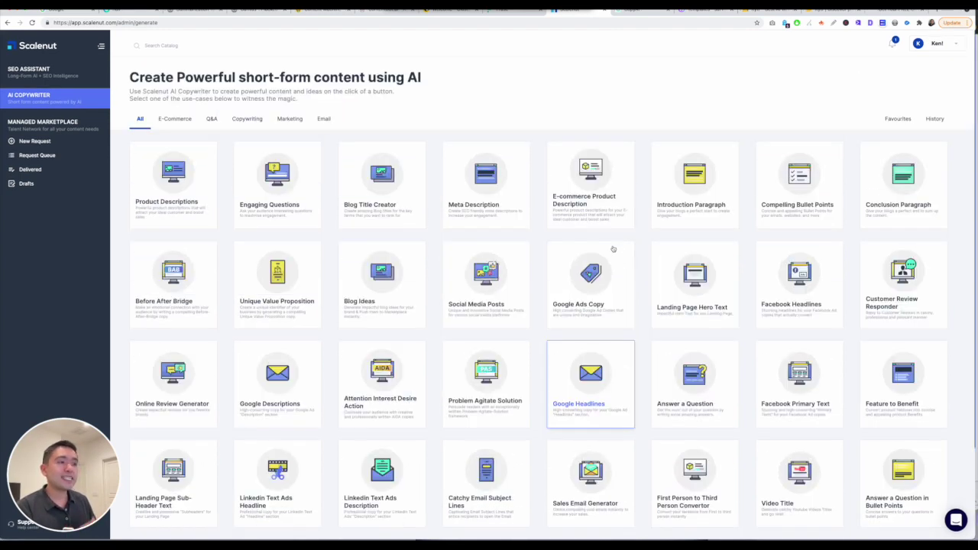
Browse the use cases in the E-Commerce, Q&A, Copywriting, Marketing and Email categories
left_click(179, 123)
left_click(208, 124)
left_click(235, 123)
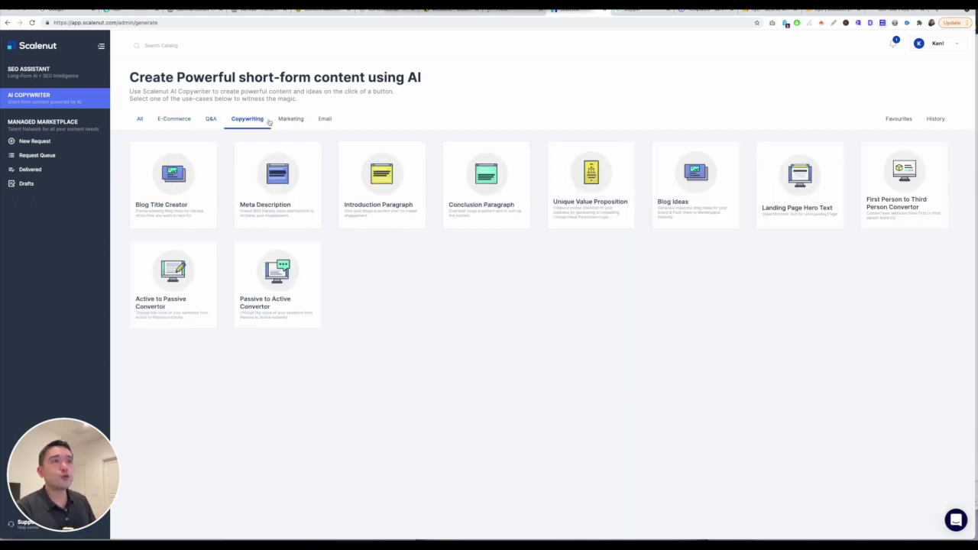
left_click(285, 120)
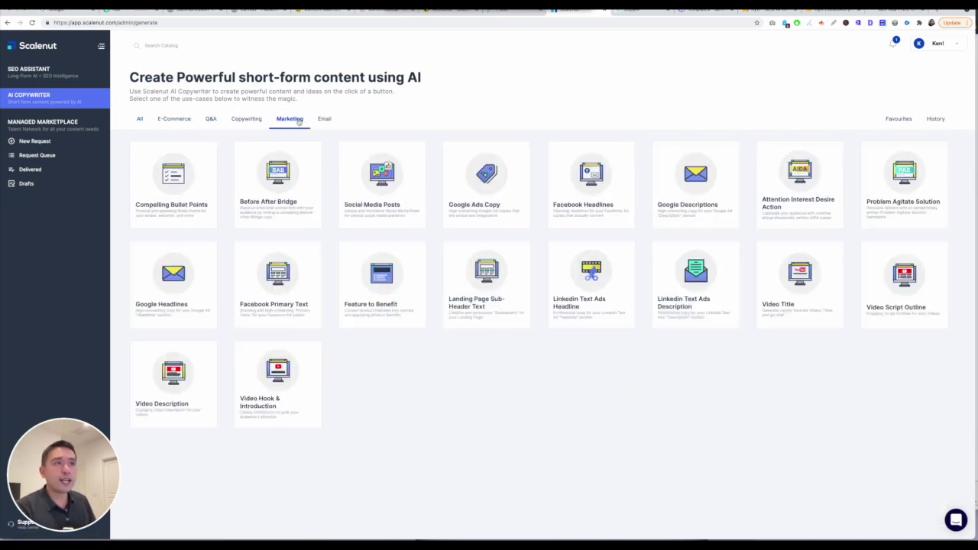
left_click(324, 121)
Open the Google Headlines use case from the Marketing category and enter "tshirt company" as the brand
left_click(293, 119)
left_click(176, 271)
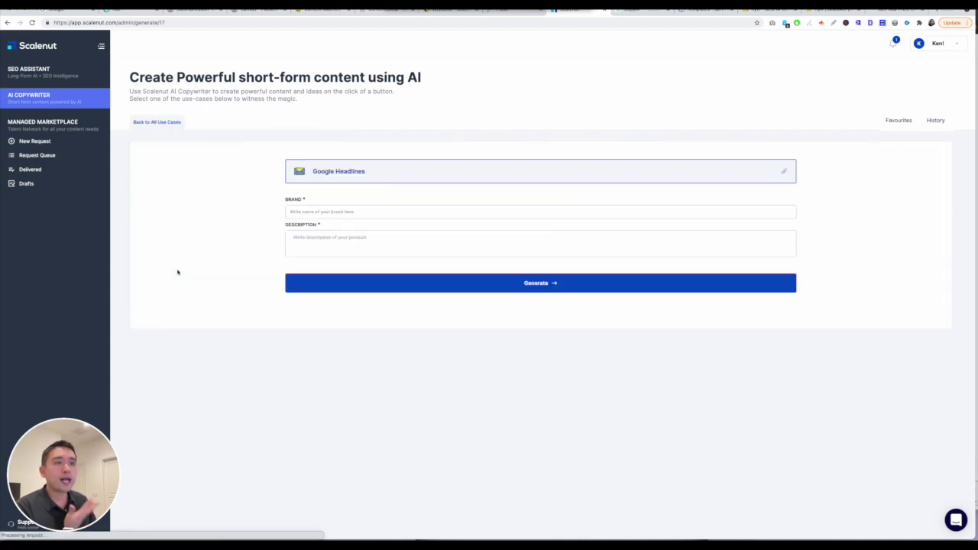
left_click(308, 211)
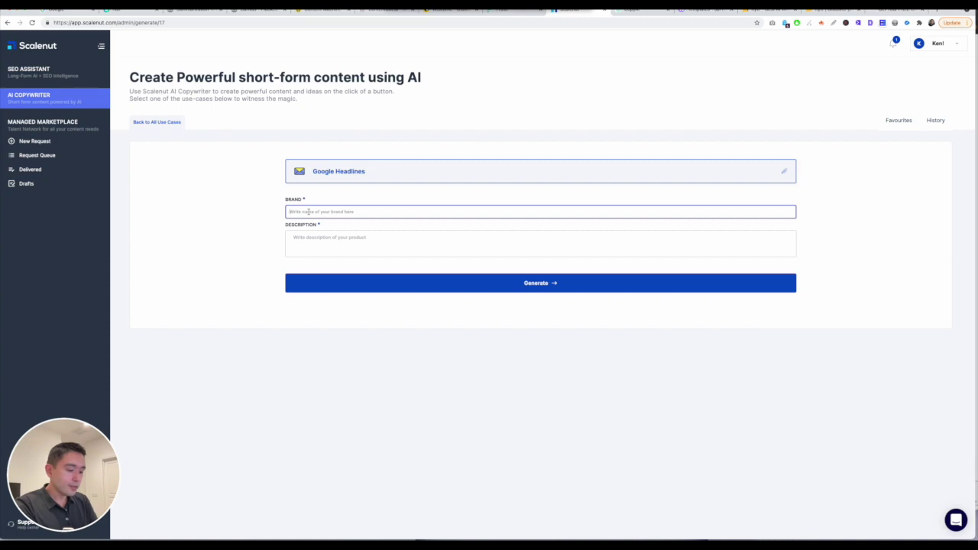
type("I")
type("shirt company")
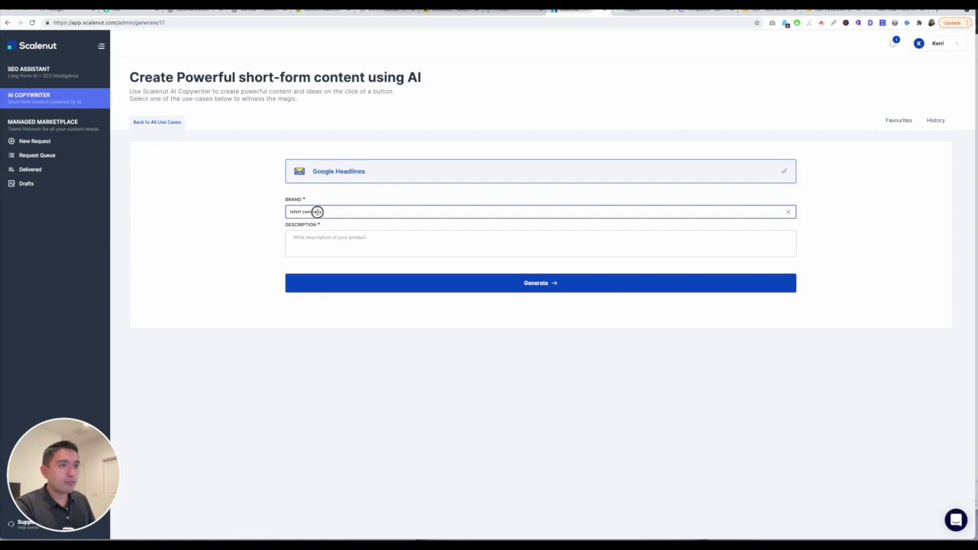
Fill in the description "tshirt company that sells clothing for men" and generate Google headlines from it
triple_click(311, 212)
key("ctrl+c")
left_click(308, 239)
key("ctrl+v")
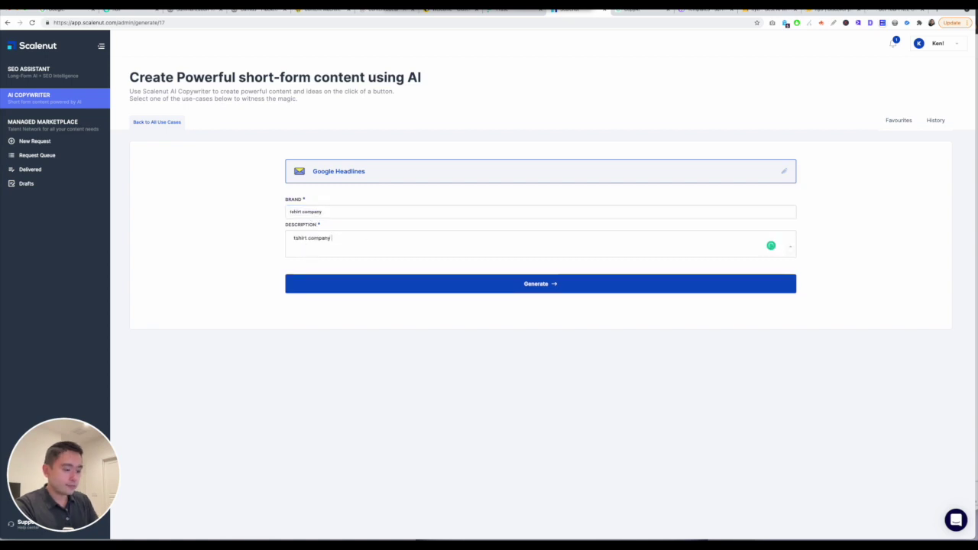
type("that sells")
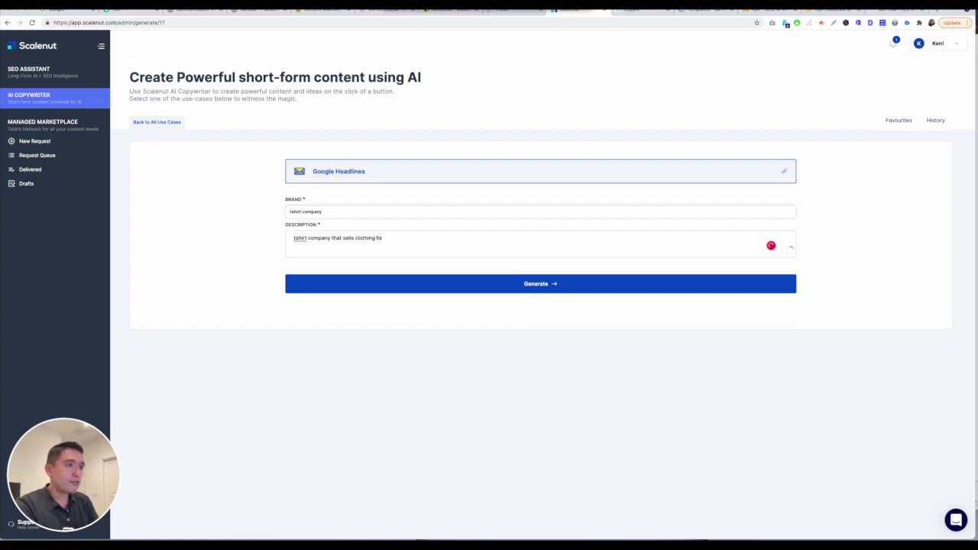
type("clothing for men")
left_click(543, 285)
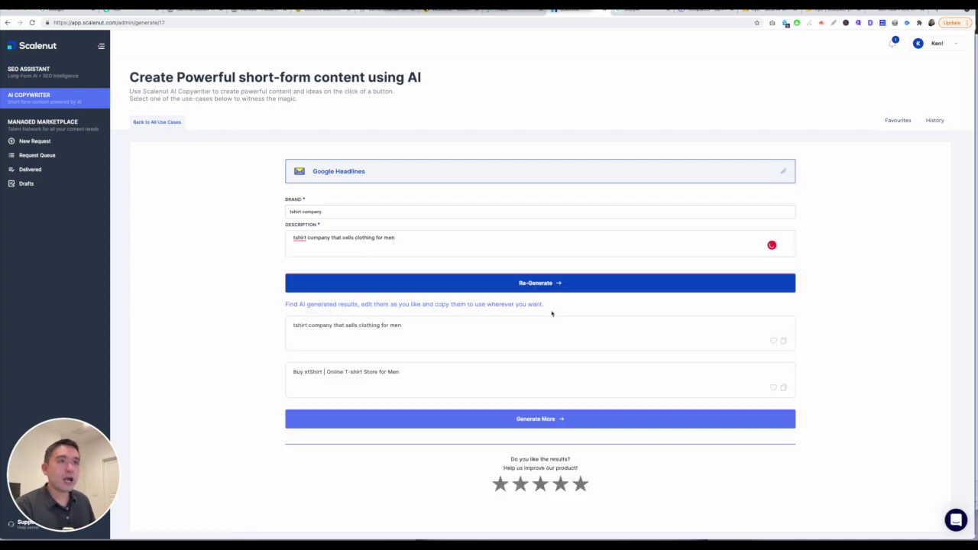
Generate more Google headlines for the t-shirt brand and review all the resulting suggestions
scroll(416, 342, "down", 1)
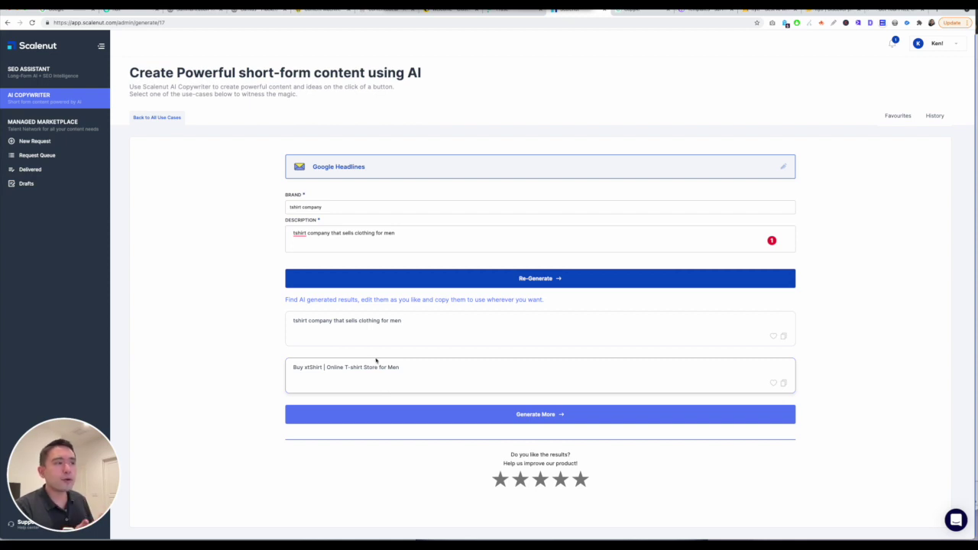
left_click(541, 415)
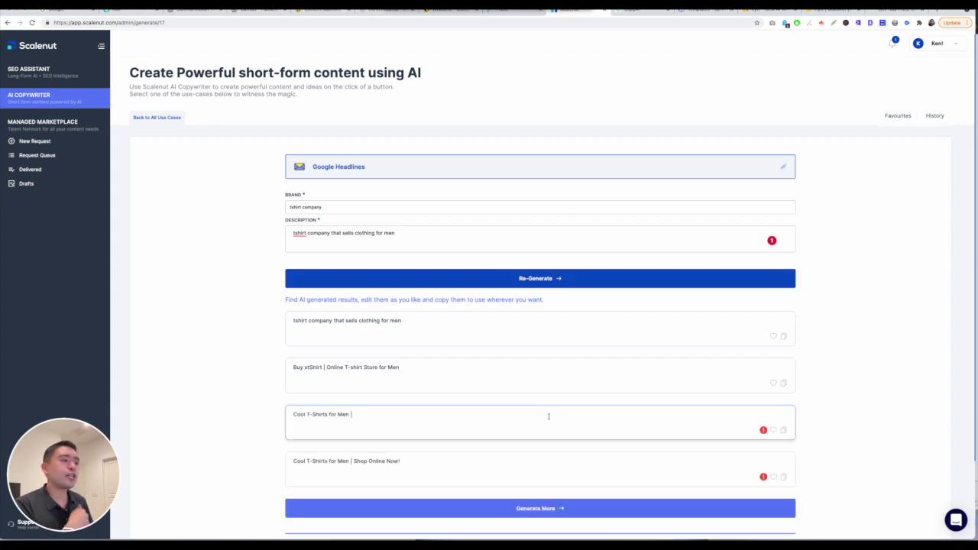
scroll(547, 420, "down", 2)
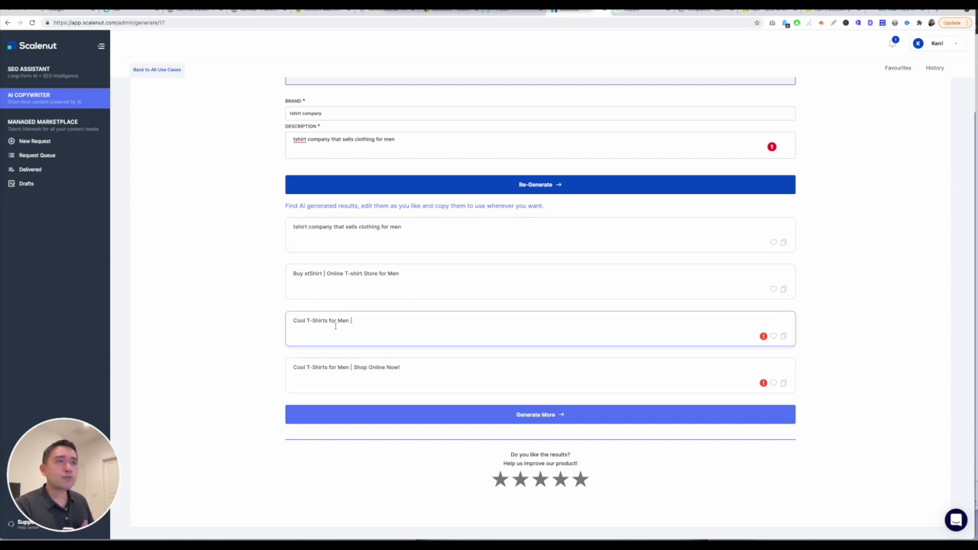
scroll(333, 325, "up", 1)
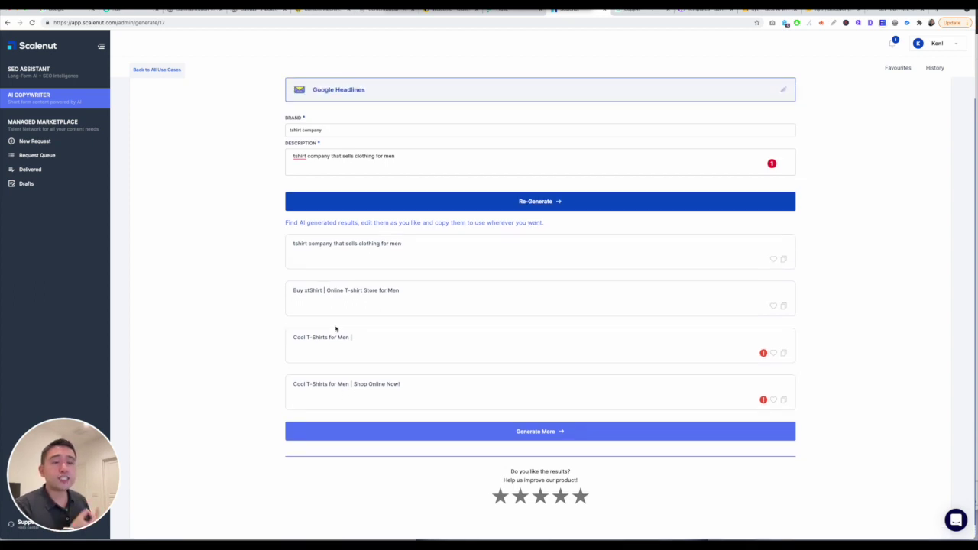
scroll(335, 328, "up", 4)
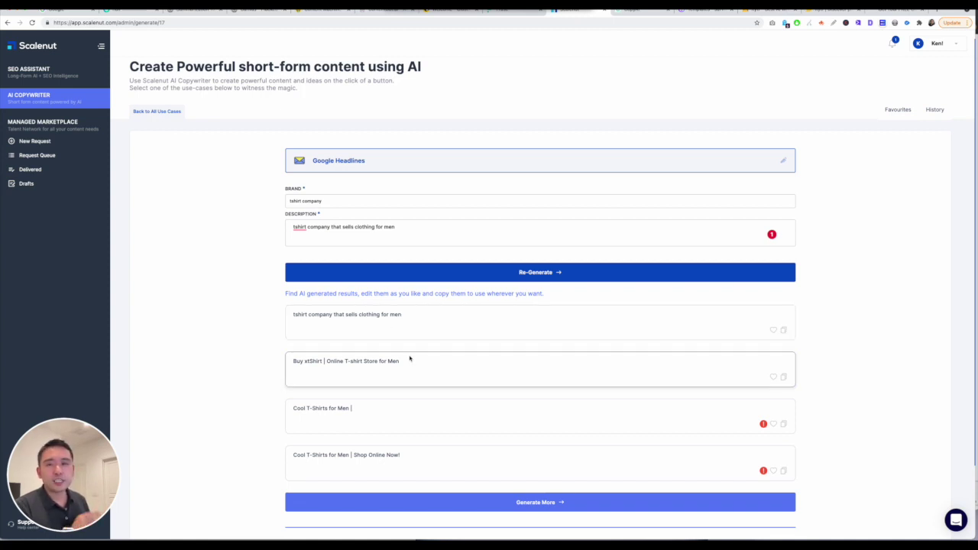
scroll(409, 358, "down", 5)
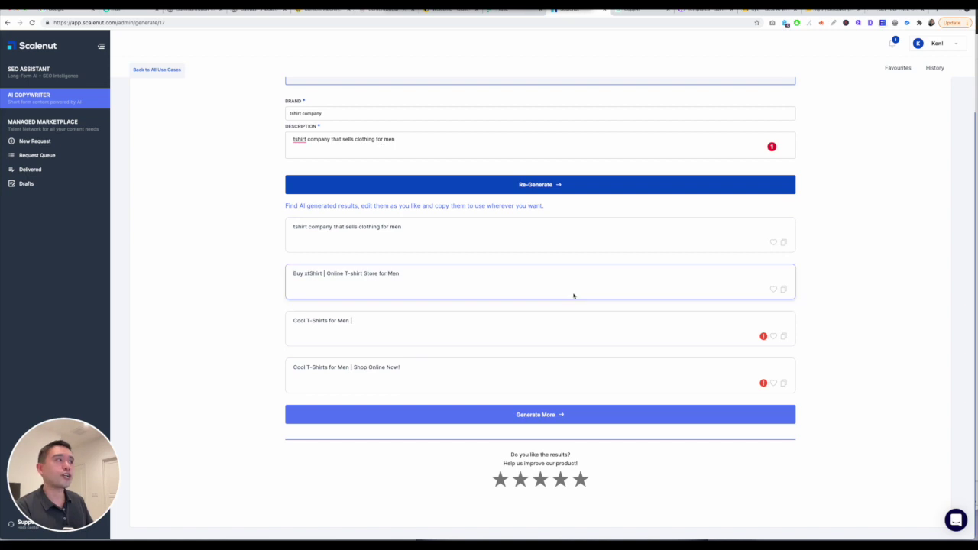
scroll(576, 294, "up", 5)
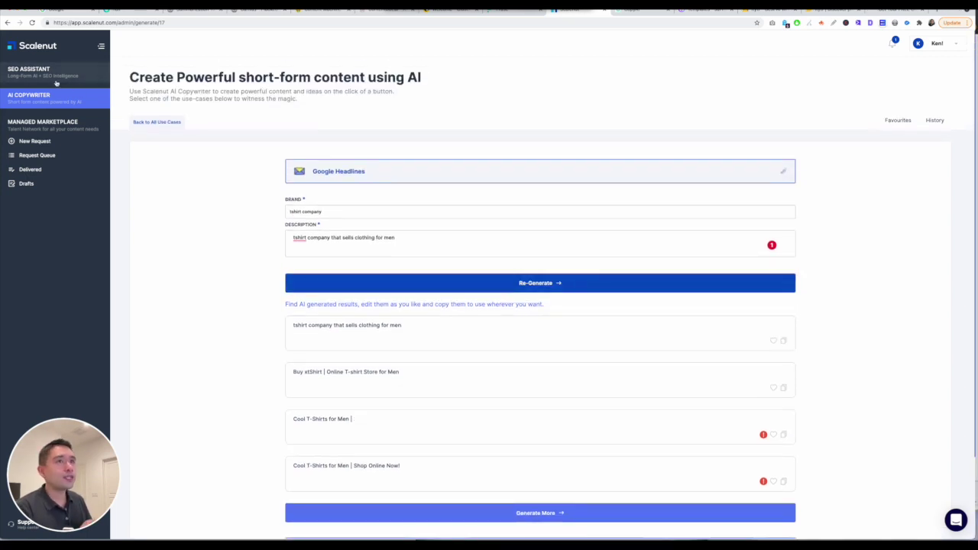
Return to the complete use-case catalog and open the Introduction Paragraph use case to view its form
left_click(157, 124)
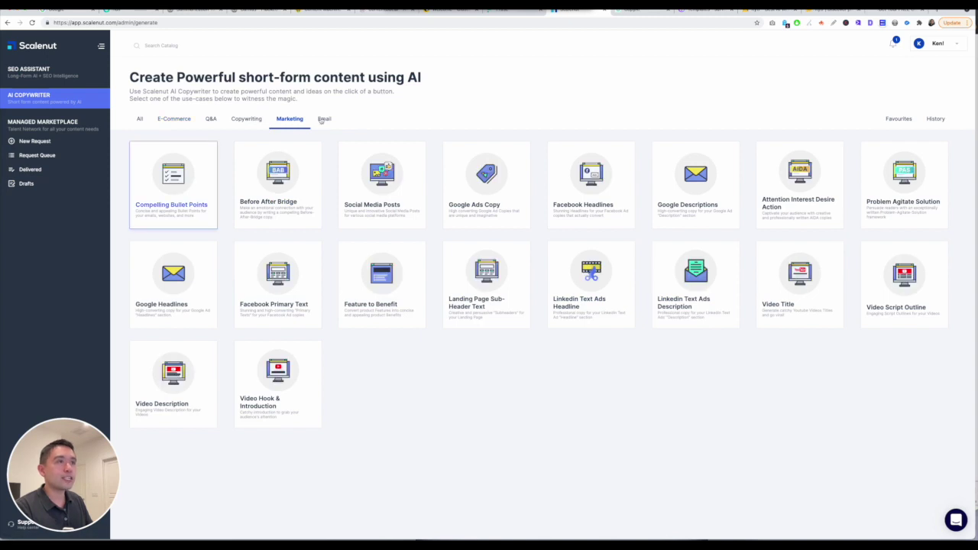
left_click(157, 121)
left_click(140, 120)
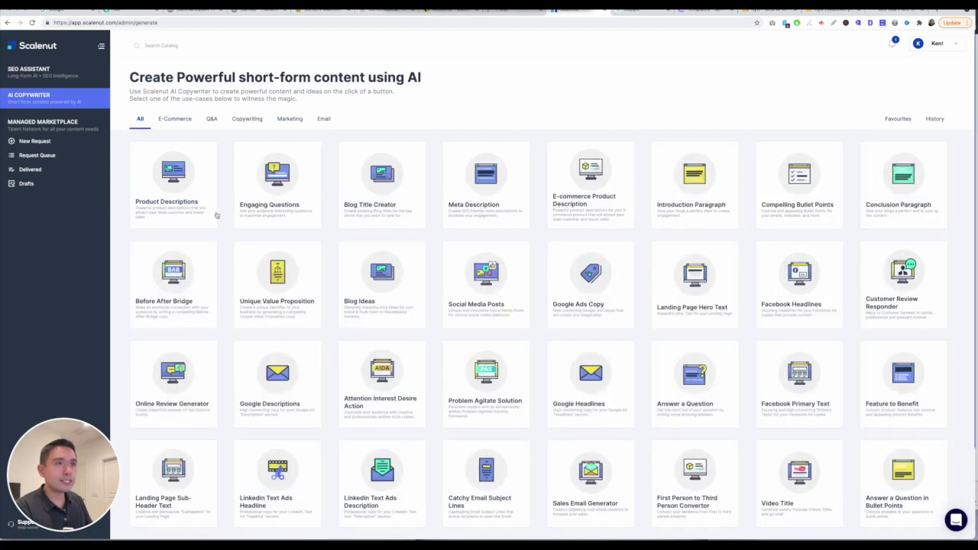
left_click(698, 192)
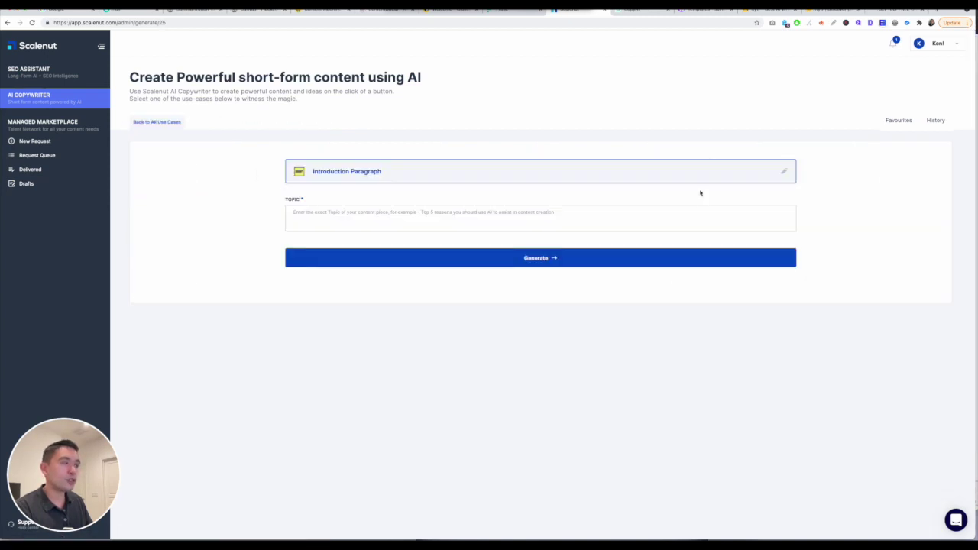
Create a new Blog / Article marketplace request named "Affiliate marketing" and look through its requirement brief
left_click(37, 142)
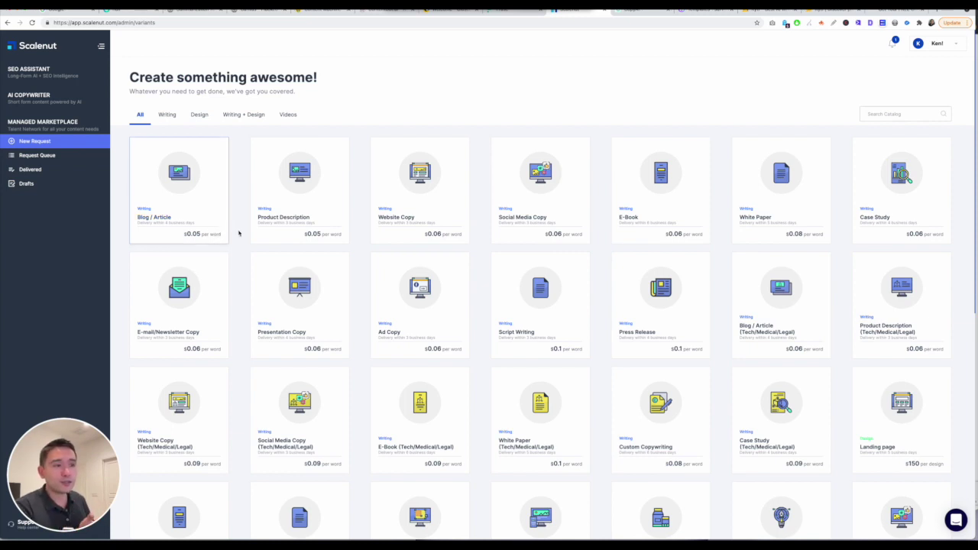
left_click(182, 211)
type("Affiliate marketing")
left_click(391, 248)
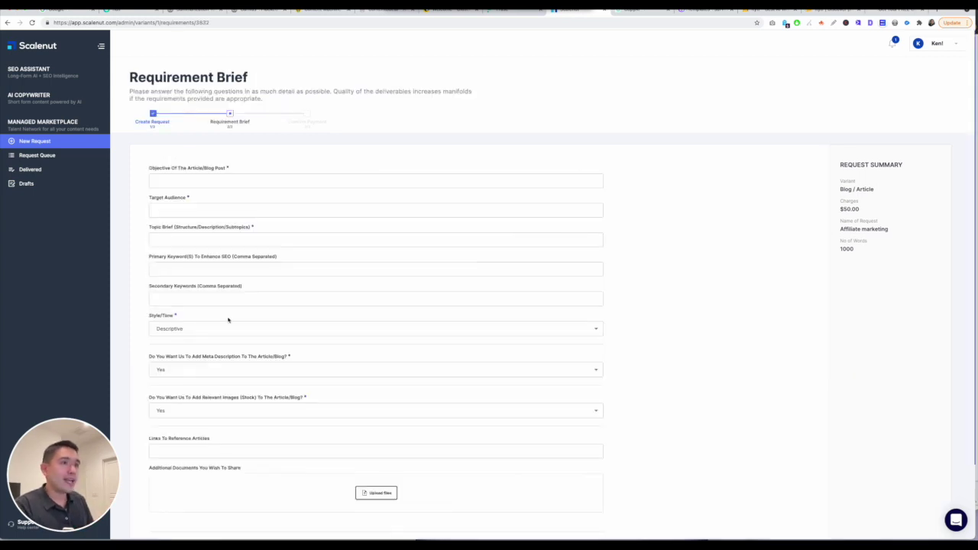
scroll(243, 321, "down", 2)
left_click(464, 462)
scroll(264, 185, "up", 2)
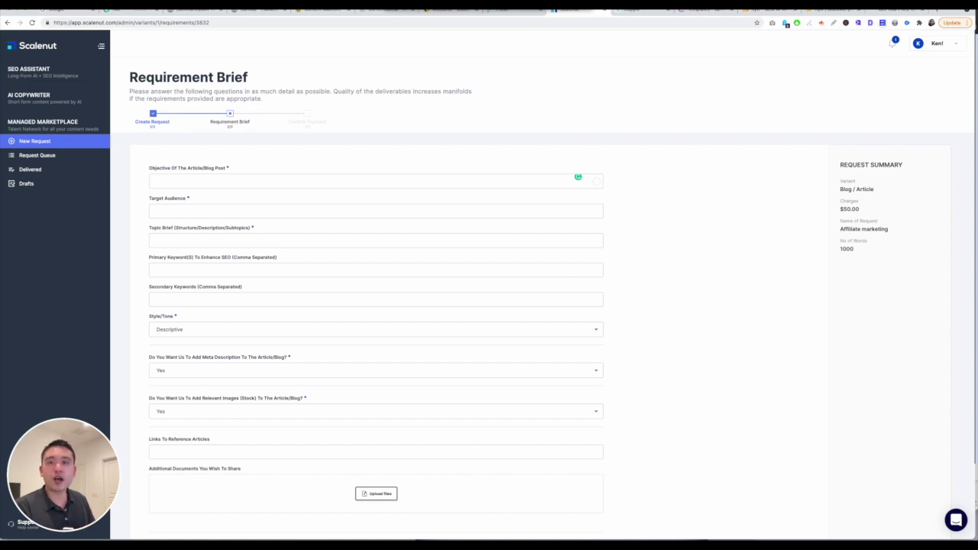
Switch to Copy.ai in the incognito browser window and look through its complete list of writing tools
left_click(622, 11)
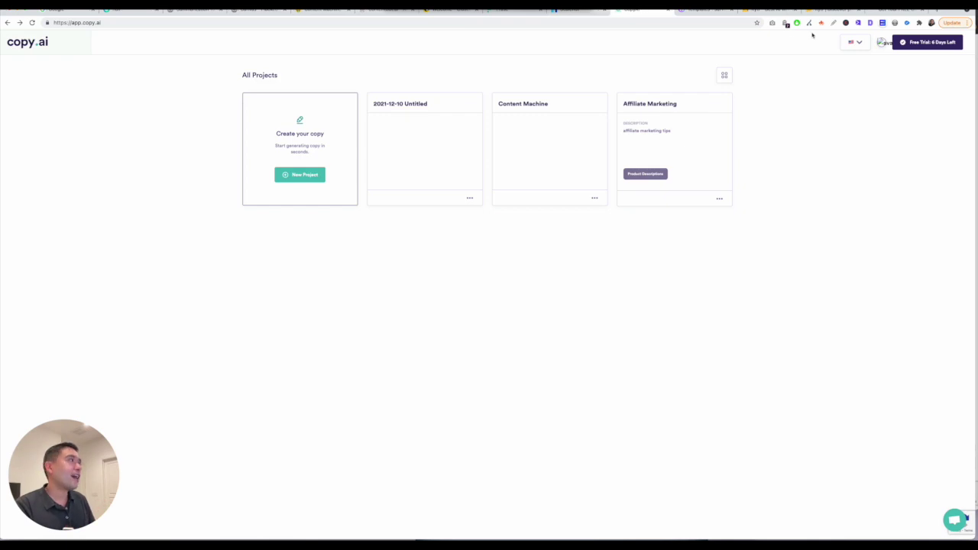
key("super+grave")
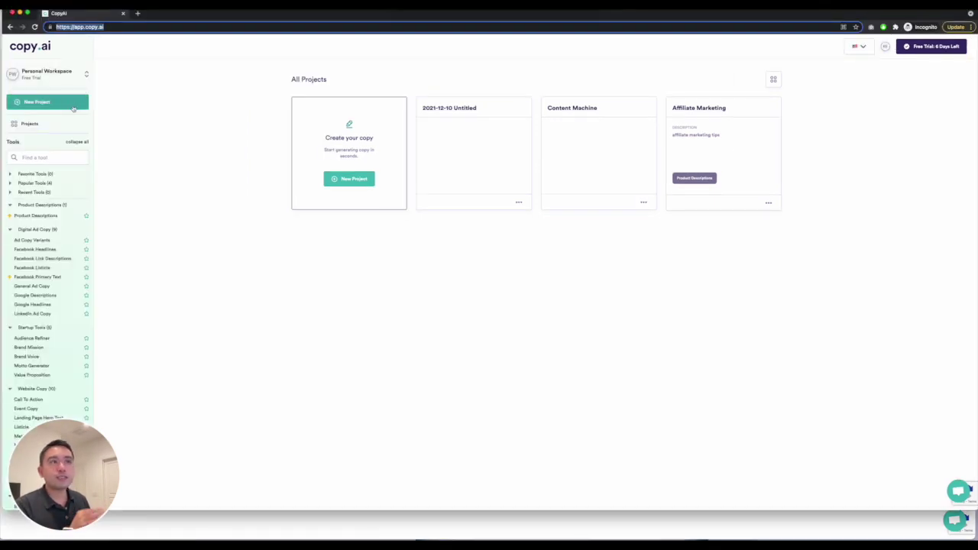
left_click_drag(55, 436, 217, 434)
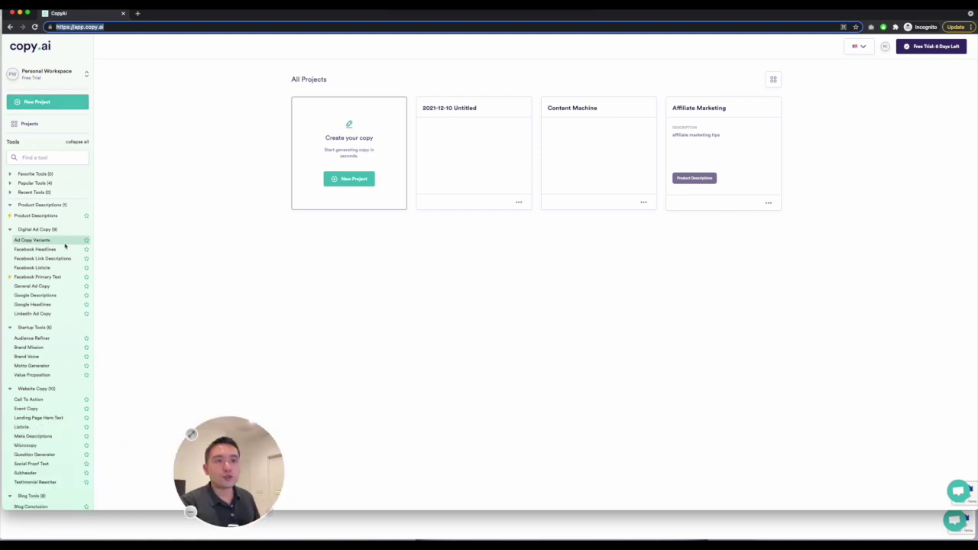
scroll(65, 245, "down", 10)
scroll(66, 250, "down", 10)
scroll(68, 250, "down", 2)
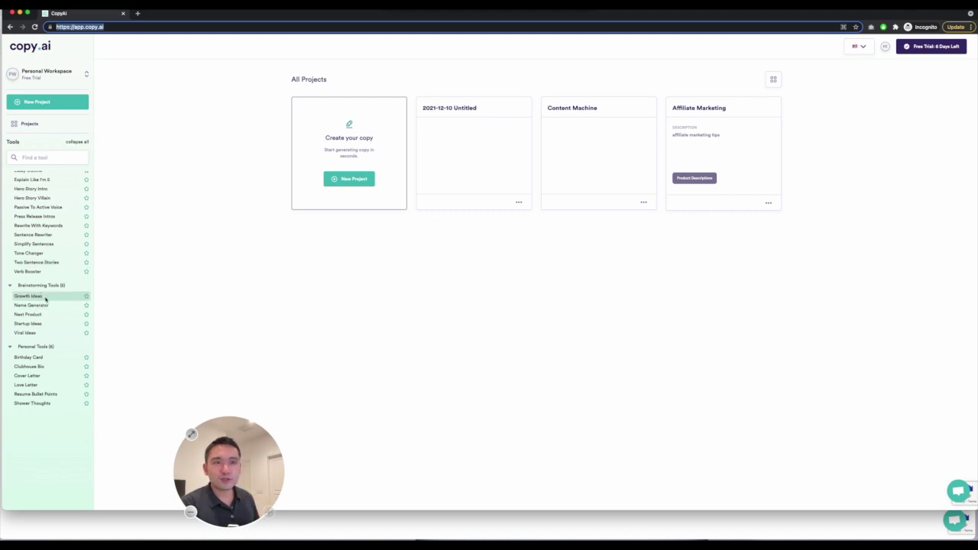
scroll(45, 299, "up", 3)
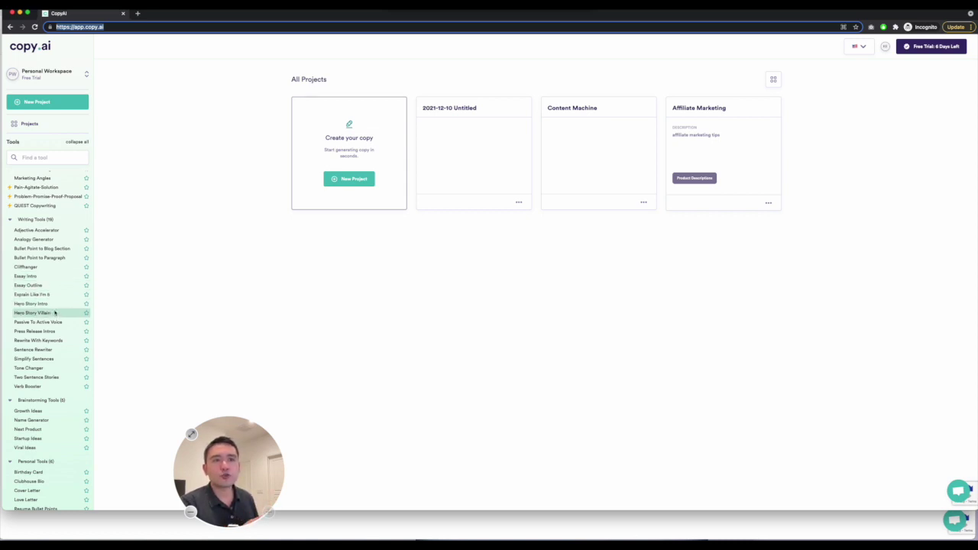
scroll(50, 308, "up", 3)
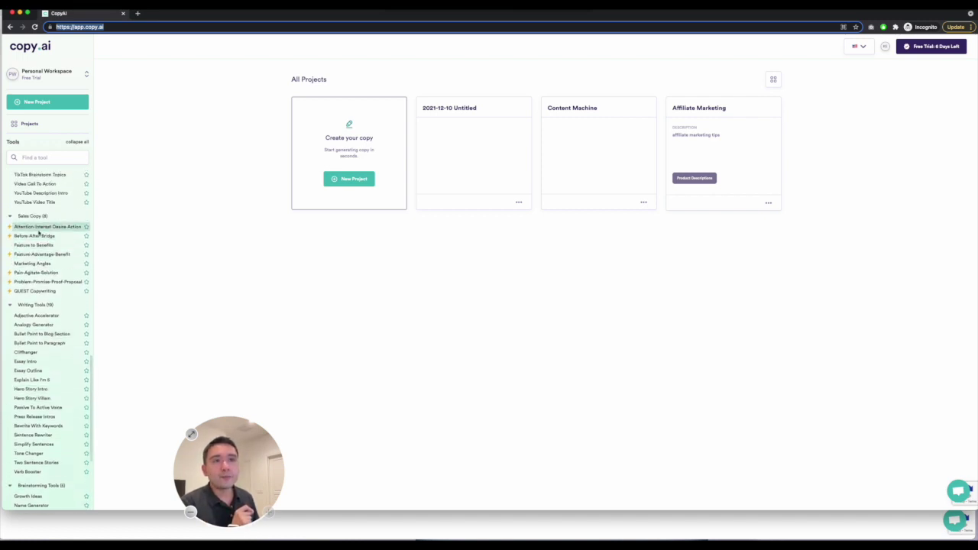
scroll(47, 291, "up", 1)
scroll(47, 291, "up", 1)
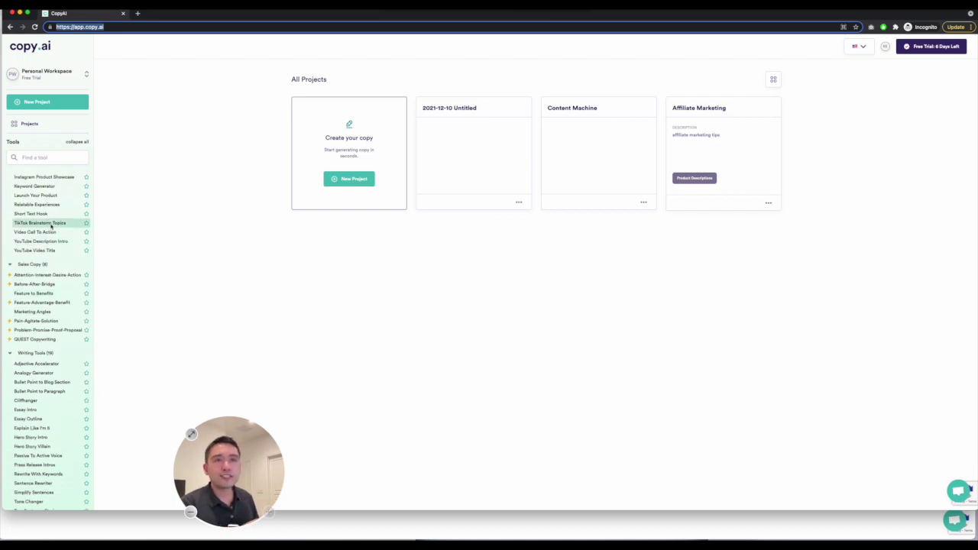
Create a new project titled "affiliate marketing" for the TikTok Brainstorm Topics tool
left_click(51, 224)
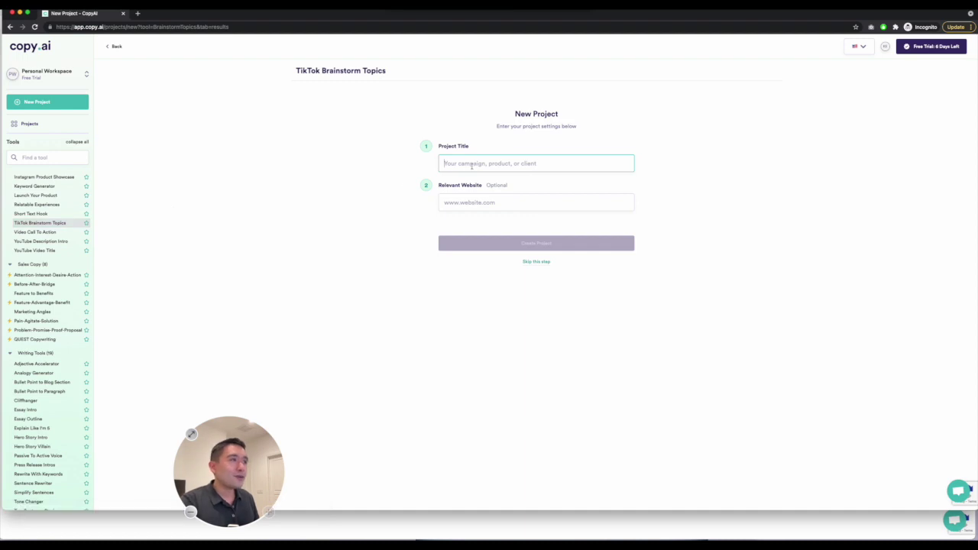
type("affiliate mark")
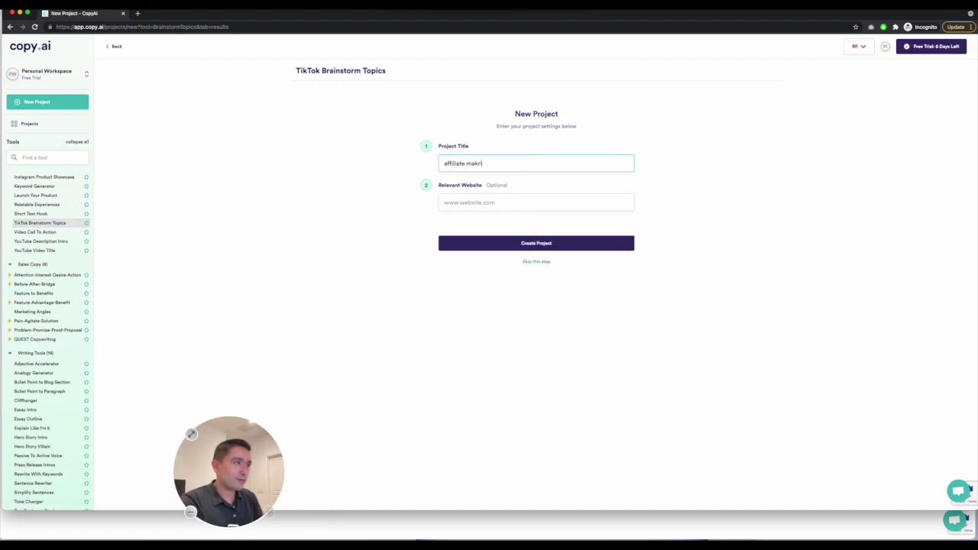
type("eting")
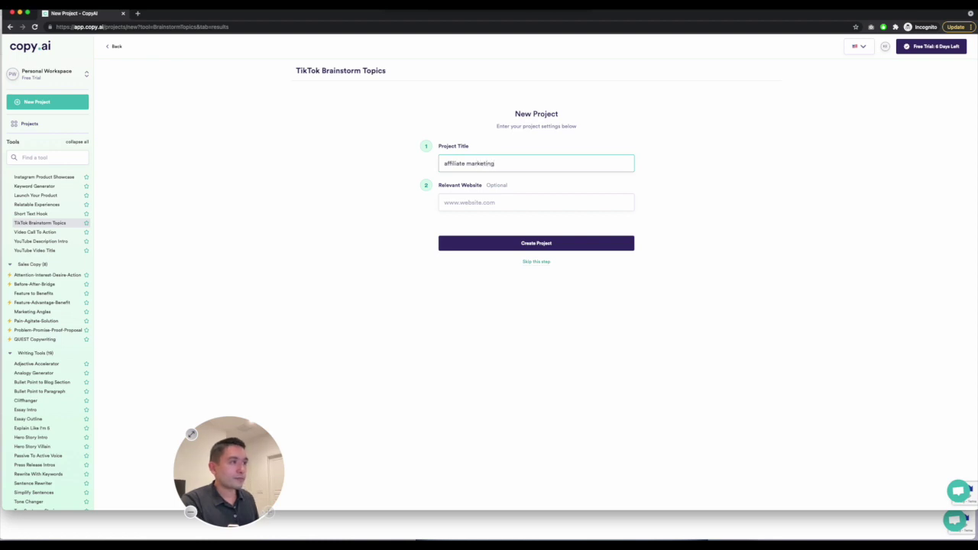
left_click(522, 244)
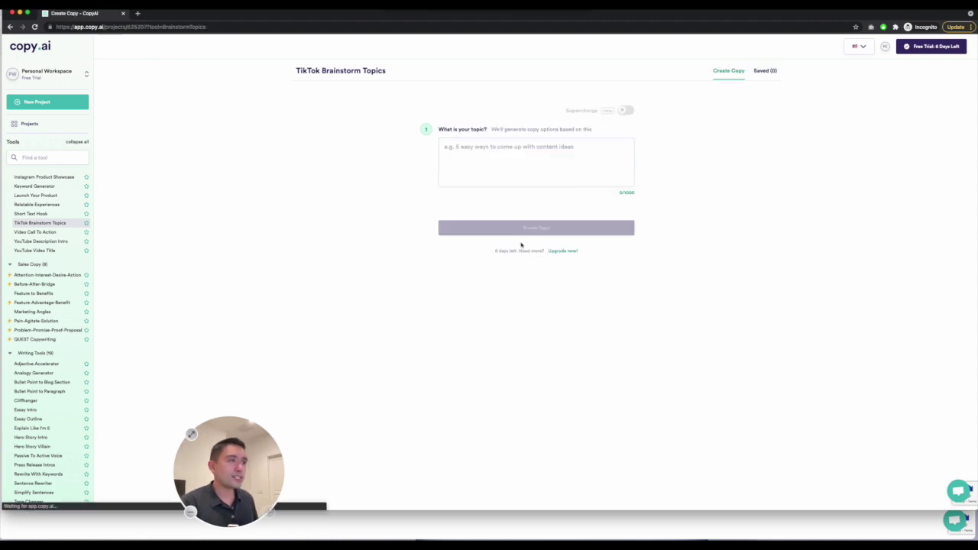
Generate TikTok topic ideas for "affiliate marketing" and look through the suggestions
left_click(423, 169)
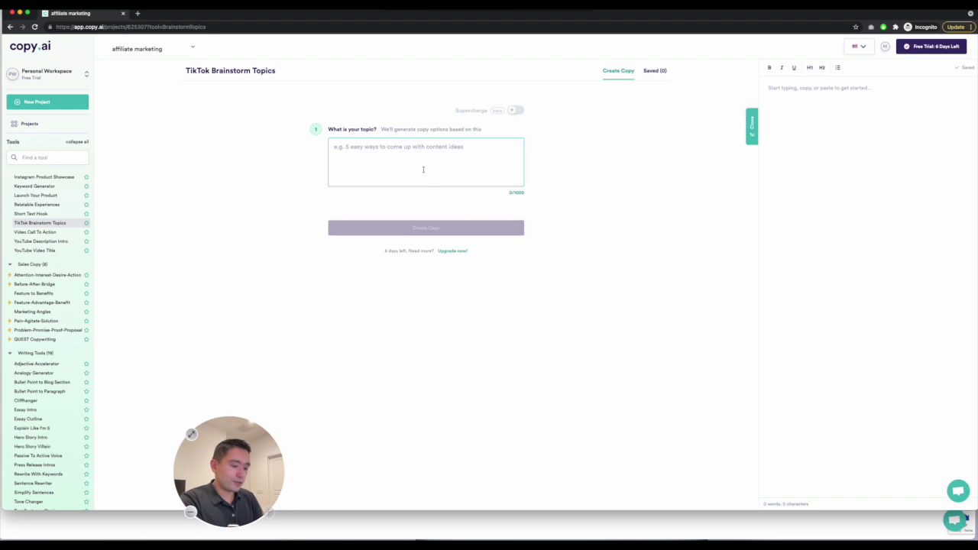
type("affiliate marketing")
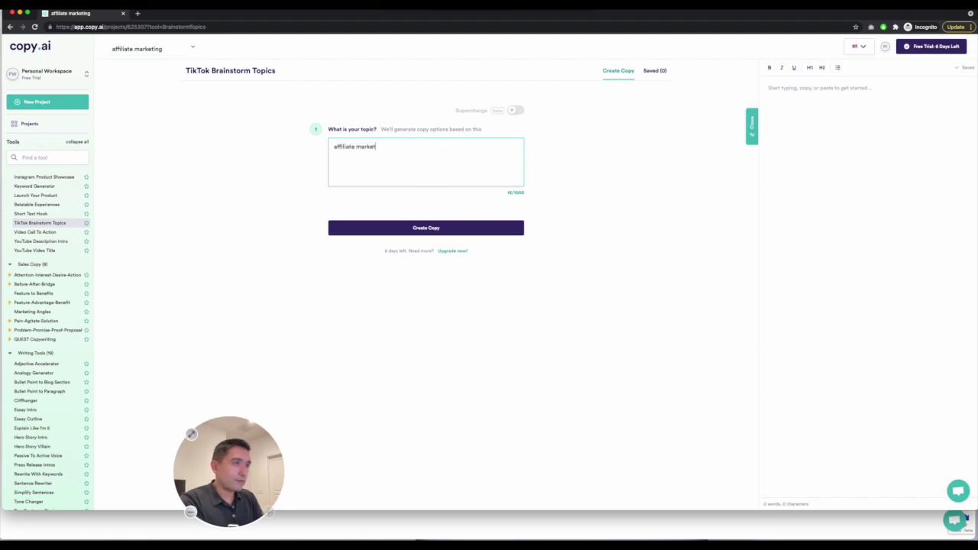
left_click(422, 229)
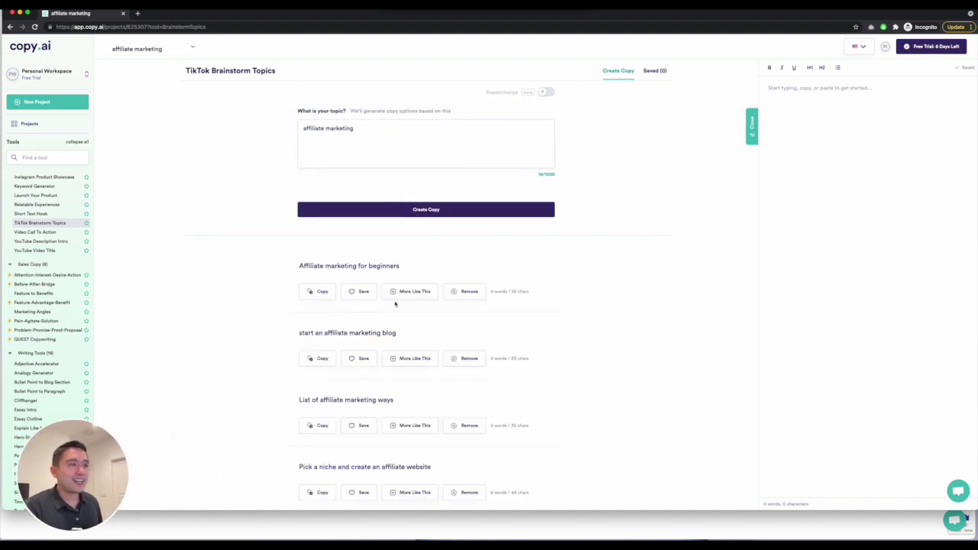
scroll(379, 287, "down", 2)
scroll(379, 287, "down", 5)
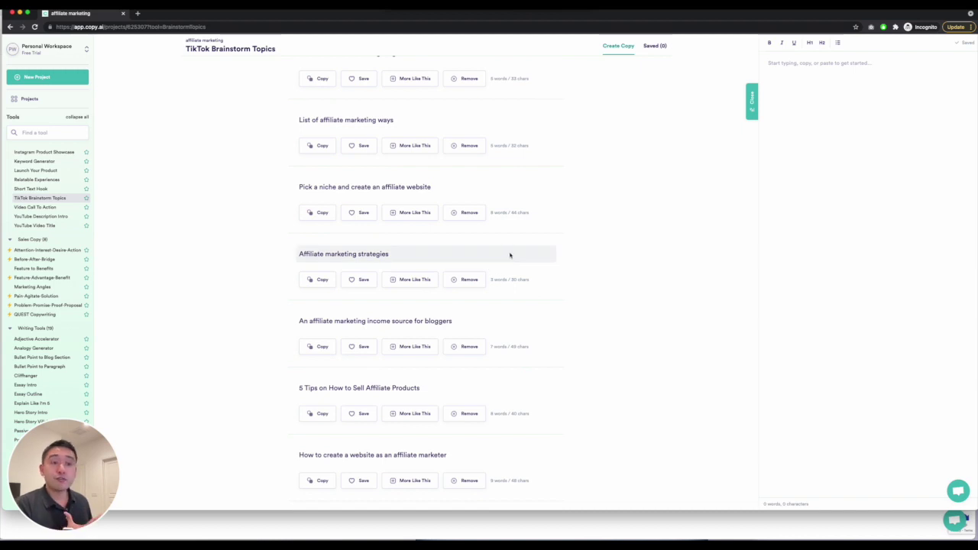
scroll(497, 260, "up", 6)
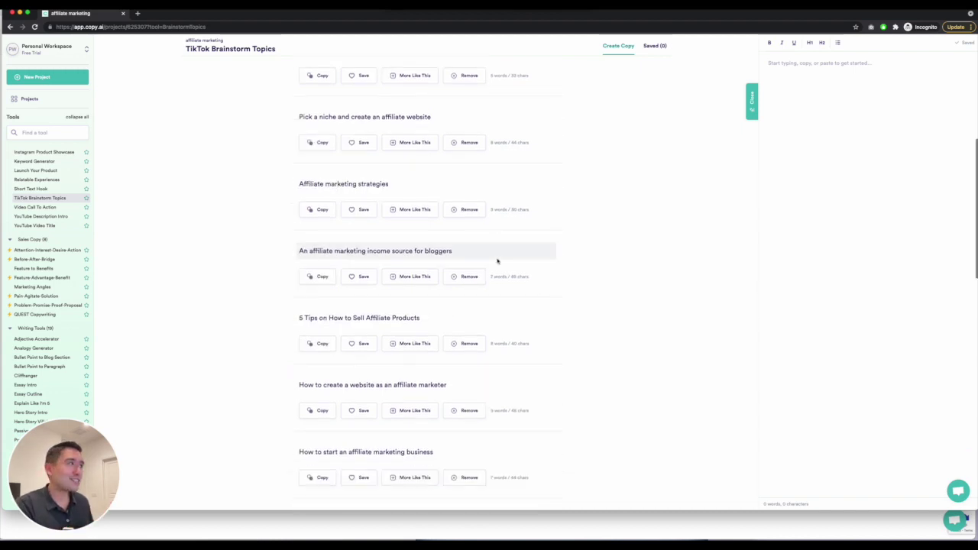
Copy and save the "Affiliate marketing for beginners" topic, and generate more suggestions like it
scroll(373, 220, "up", 1)
left_click(321, 288)
left_click(366, 288)
left_click(415, 290)
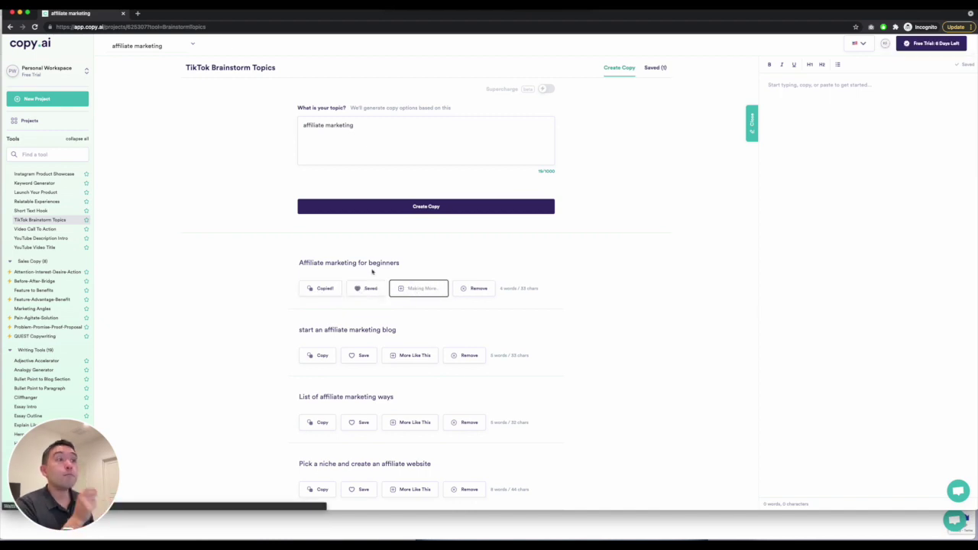
scroll(386, 275, "down", 3)
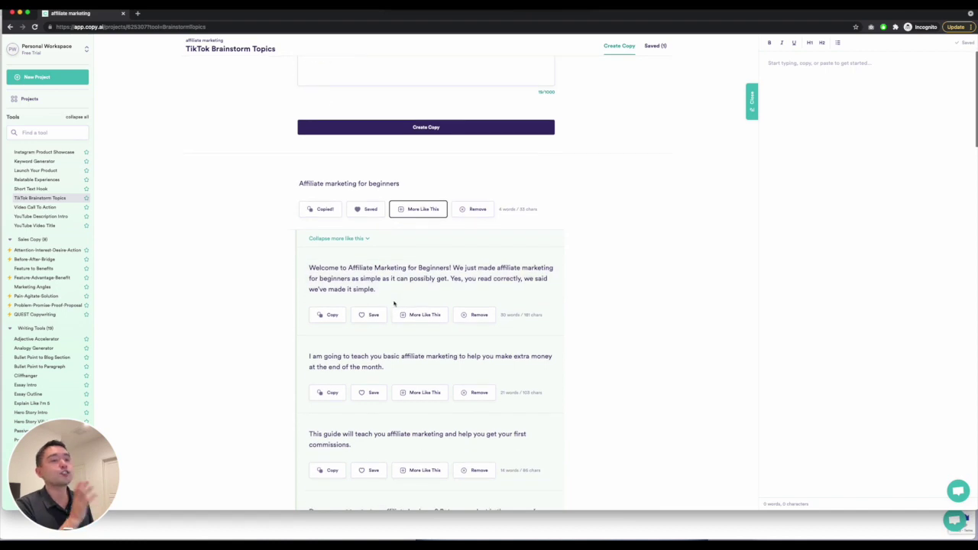
scroll(392, 303, "down", 3)
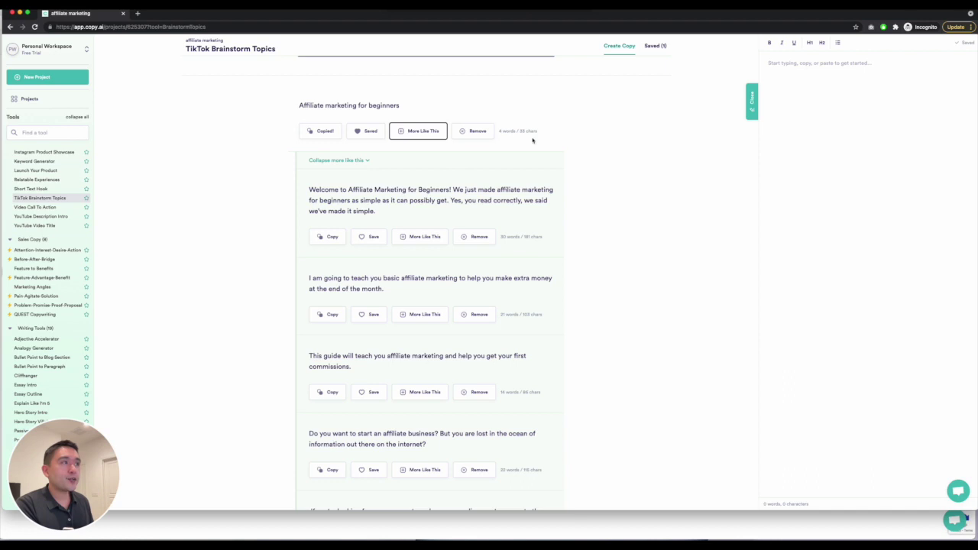
Generate more variations of the "Welcome to Affiliate Marketing for Beginners!" suggestion and look through them
left_click(420, 208)
left_click(421, 237)
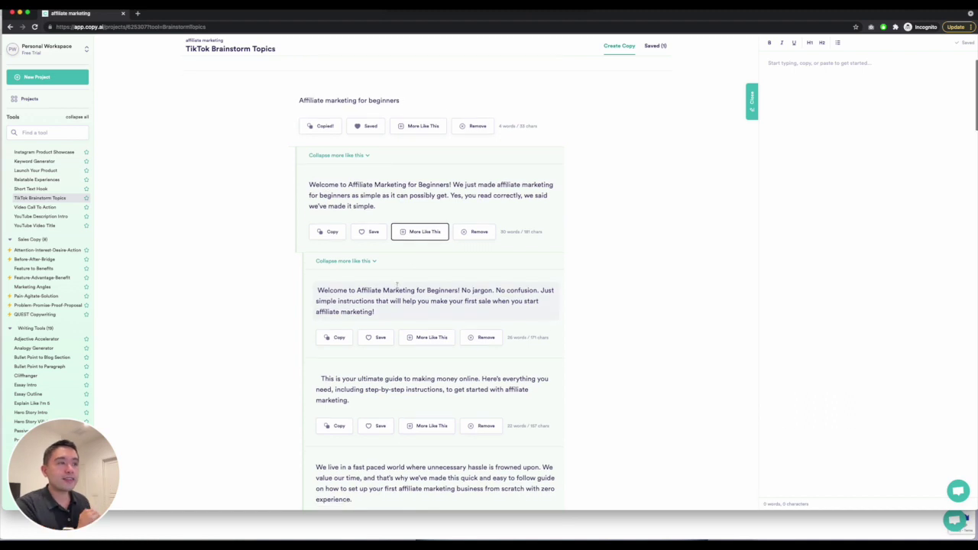
scroll(403, 278, "down", 1)
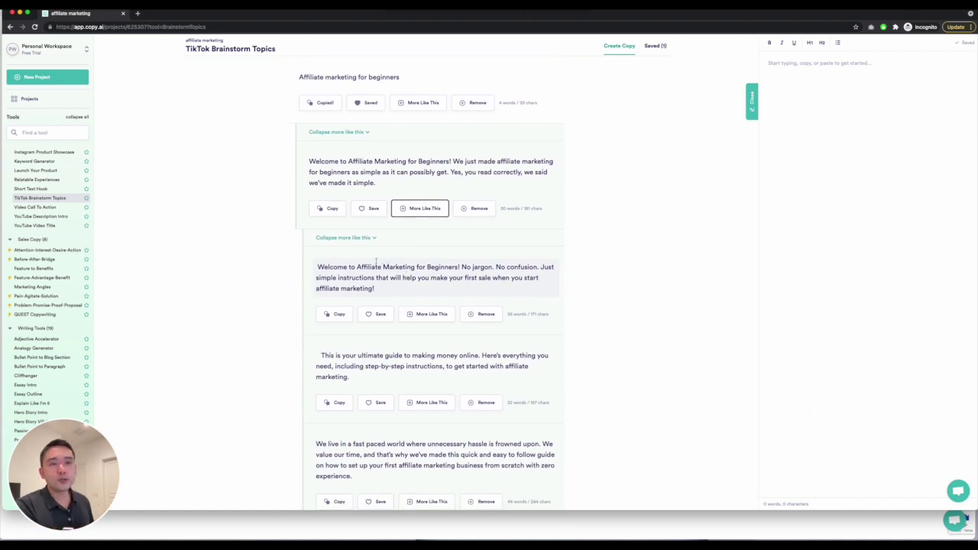
Copy the first "Welcome to Affiliate Marketing for Beginners!" paragraph into the document editor, make it bold, and add a new line after it
scroll(382, 260, "up", 5)
left_click(811, 96)
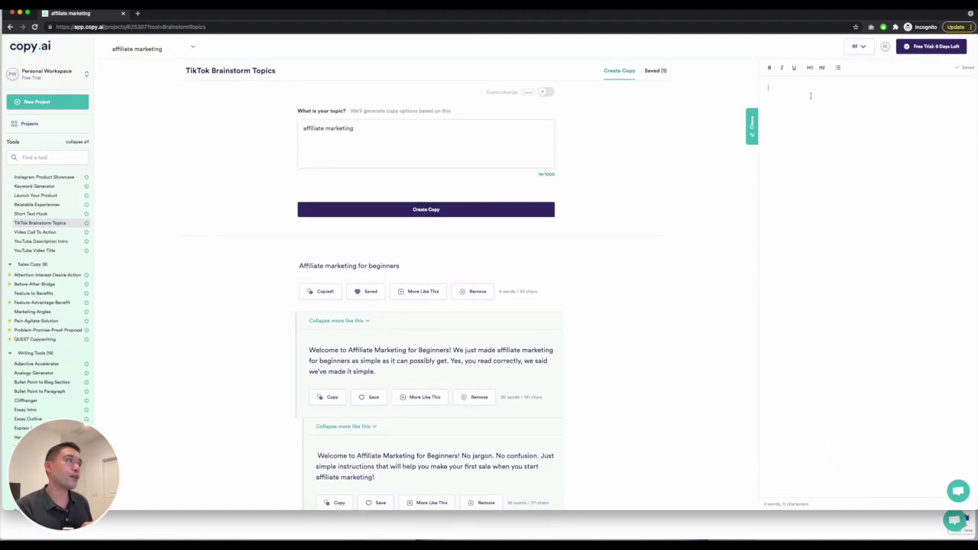
left_click(332, 396)
key("super+v")
mouse_move(768, 88)
left_mouse_down()
mouse_move(805, 105)
mouse_move(768, 104)
left_mouse_up()
left_click(770, 67)
left_click(852, 112)
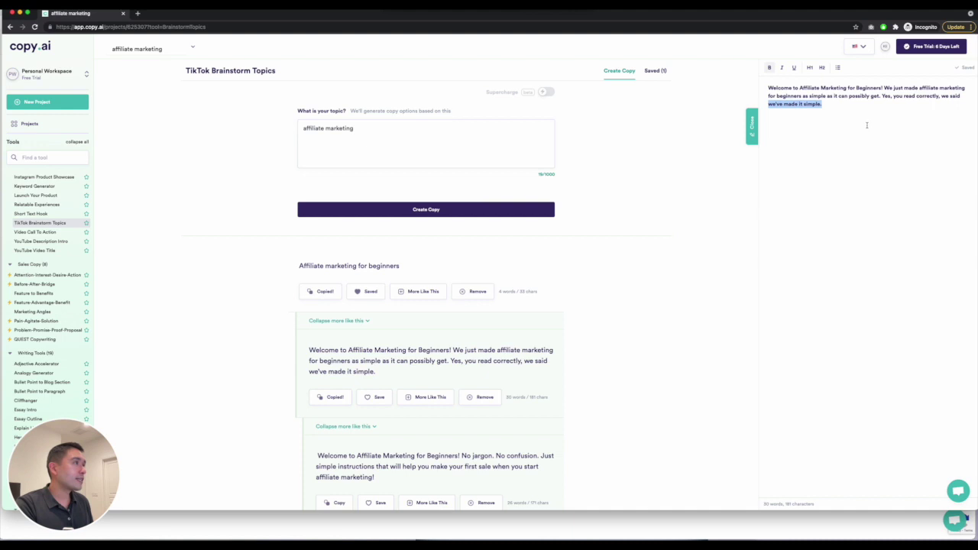
left_click(823, 104)
key("Return")
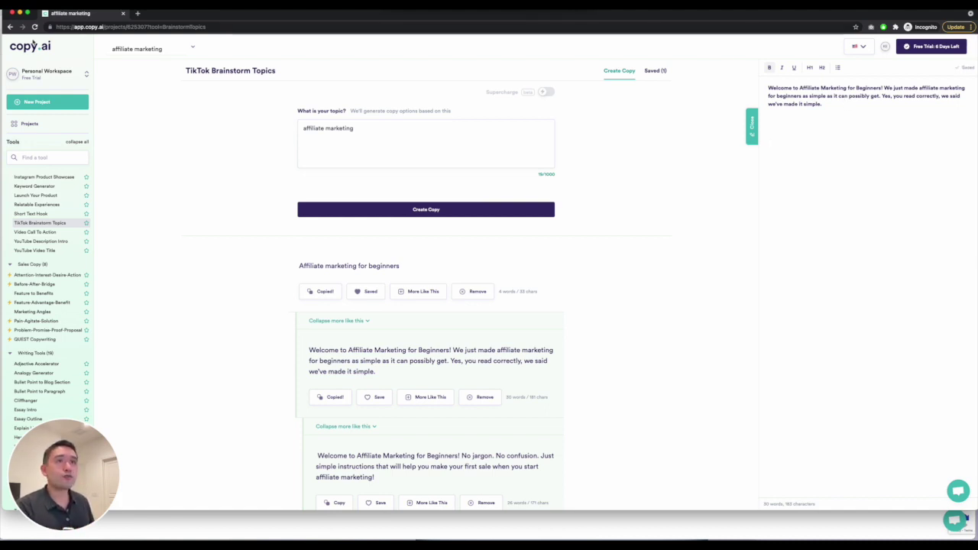
Switch to Jarvis in the main browser window and look through its complete list of templates
left_click_drag(227, 17, 255, 32)
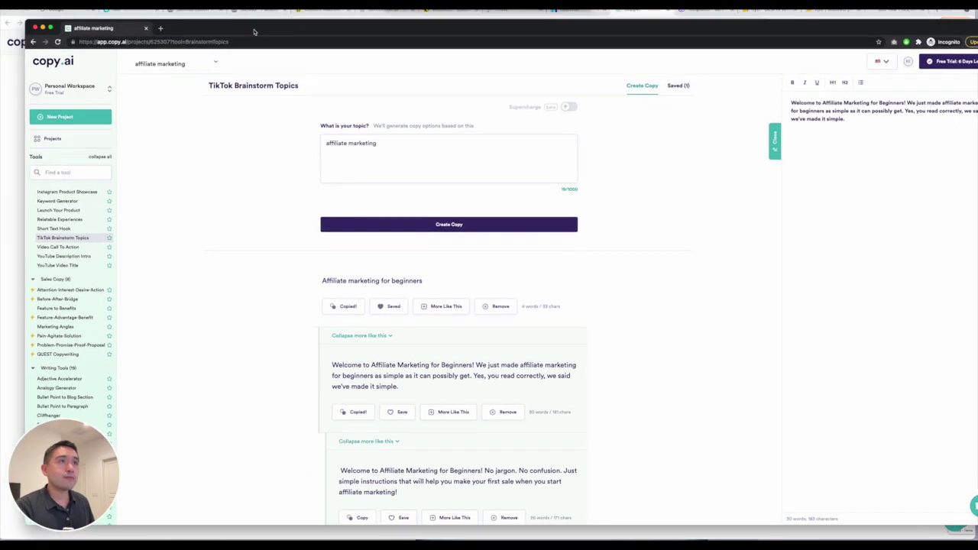
left_click(306, 19)
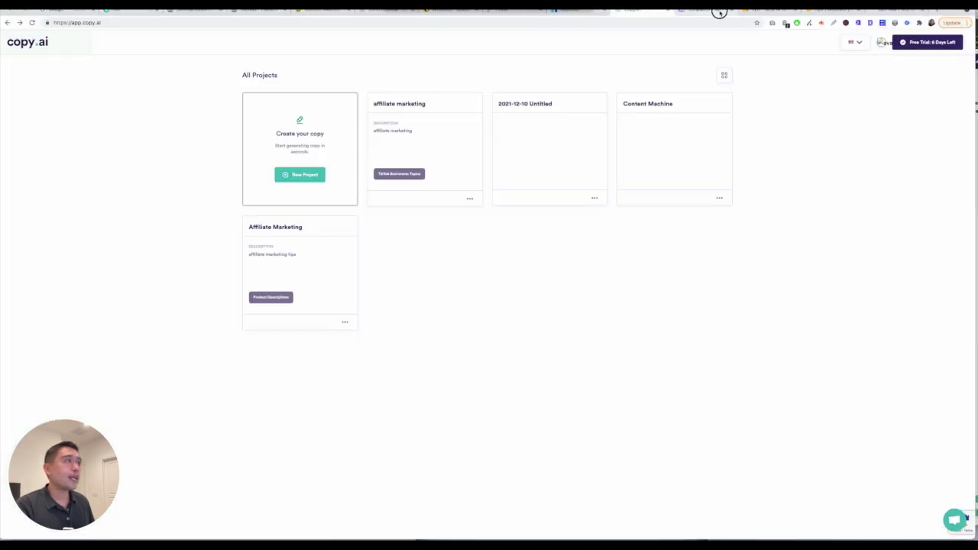
left_click(719, 13)
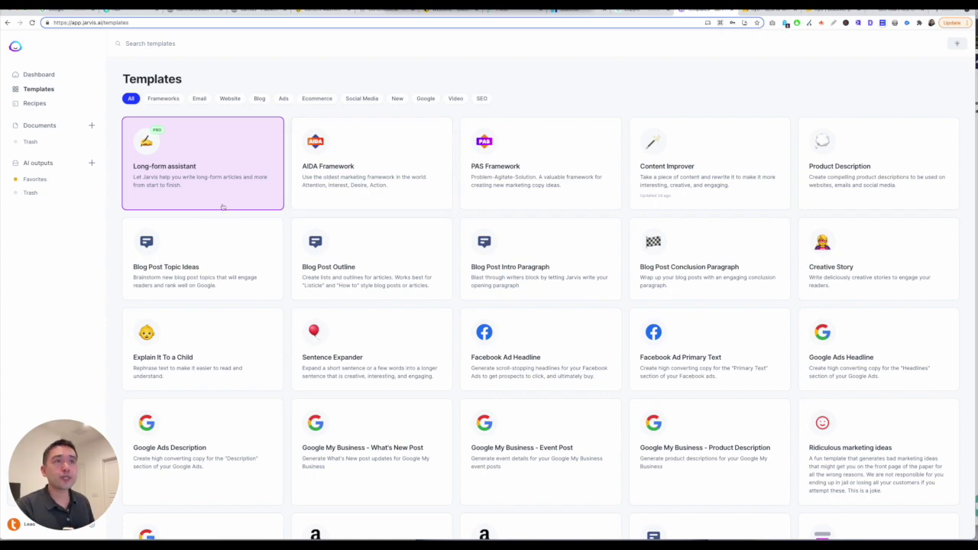
scroll(403, 175, "down", 5)
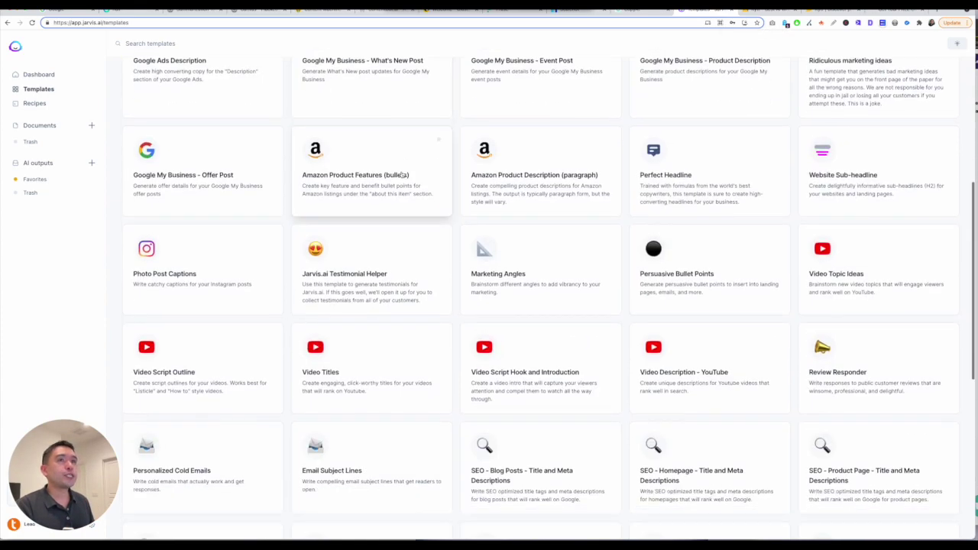
scroll(402, 175, "down", 5)
scroll(382, 204, "up", 10)
scroll(381, 203, "up", 2)
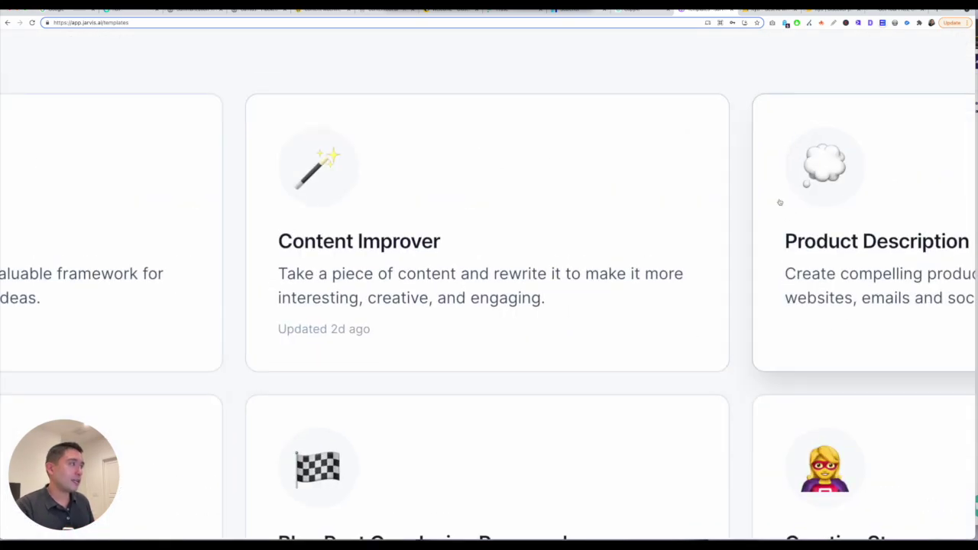
Fill in the Blog Post Intro Paragraph template with the title "affiliate marketing", audience "marketers" and tone of voice "funny"
left_click(476, 271)
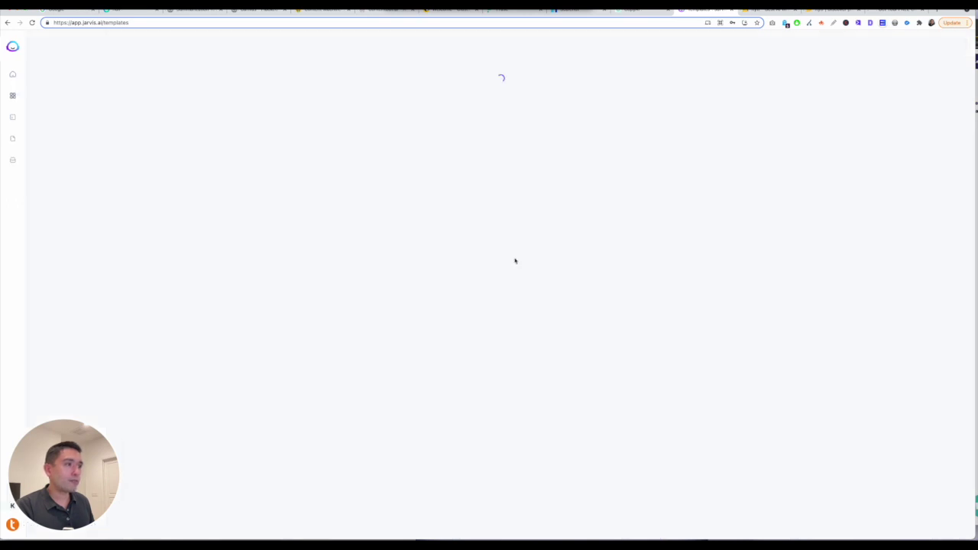
left_click(87, 109)
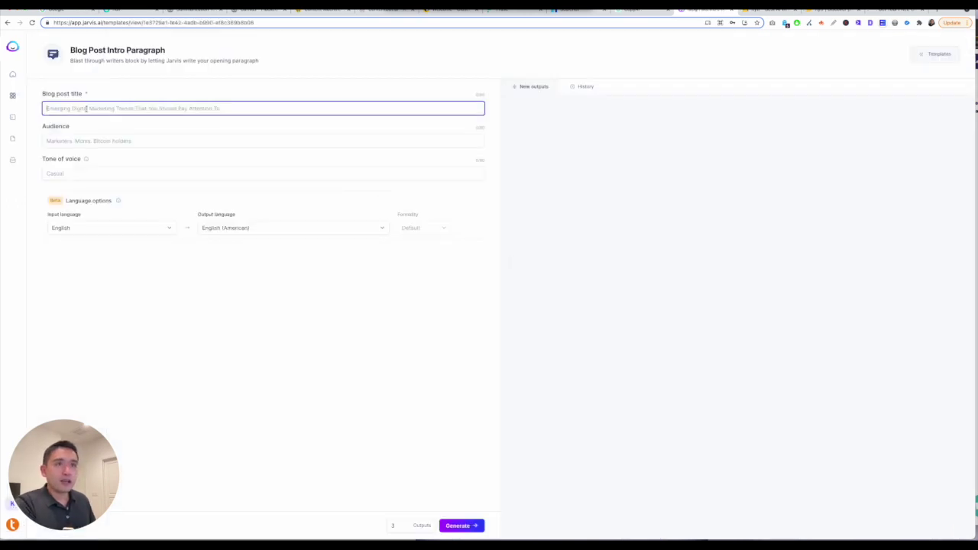
type("affiliate marketing")
key("ctrl+a")
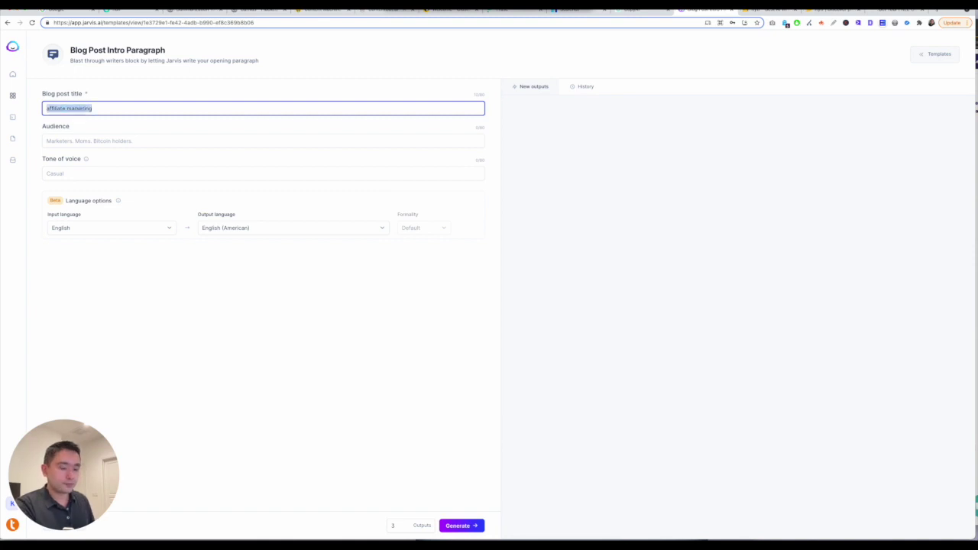
left_click(121, 141)
type("marketers")
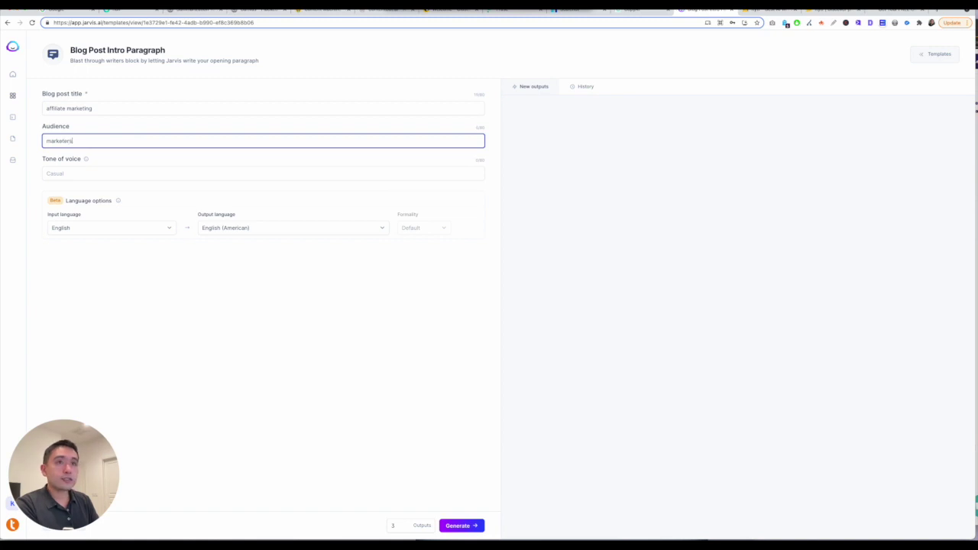
left_click(113, 172)
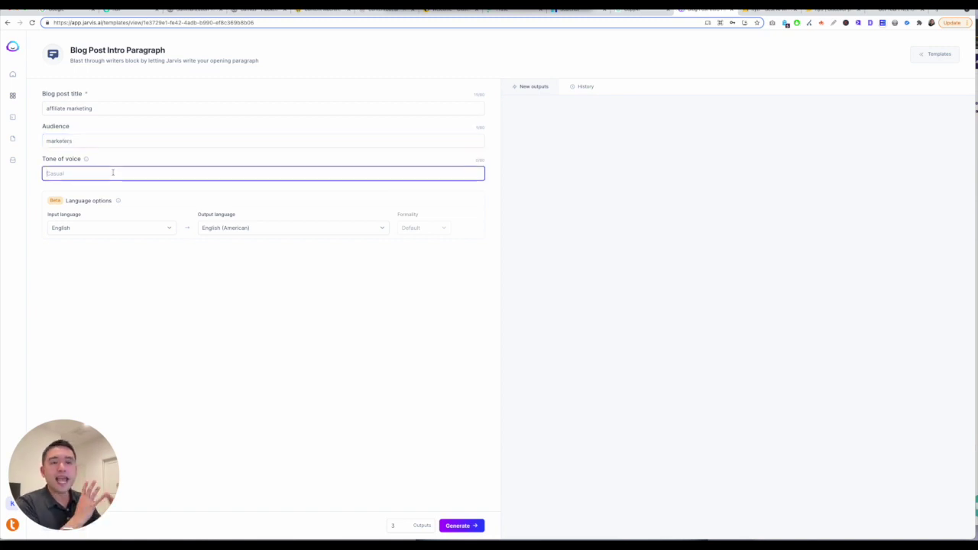
type("funny")
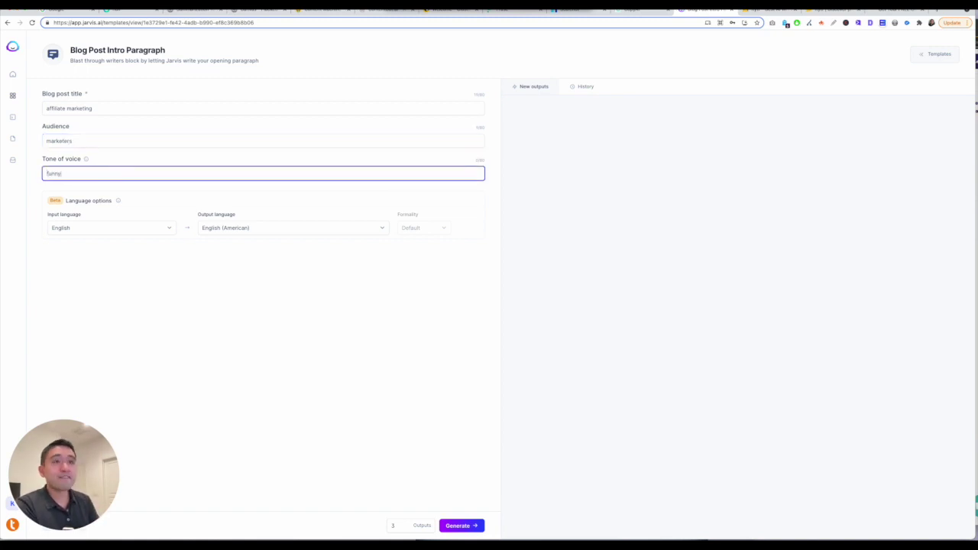
Generate 10 blog post intro paragraphs and look through the results
left_click(392, 525)
type("10")
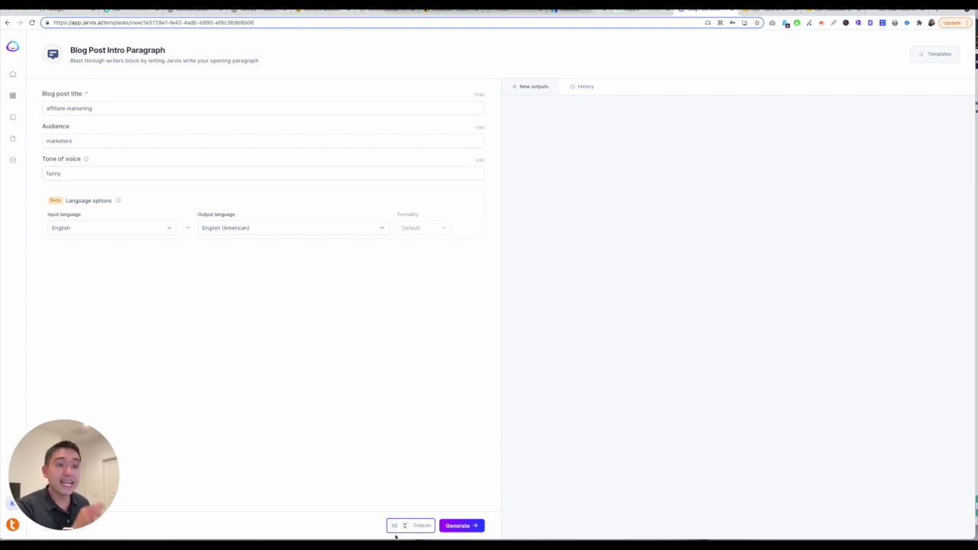
left_click(466, 524)
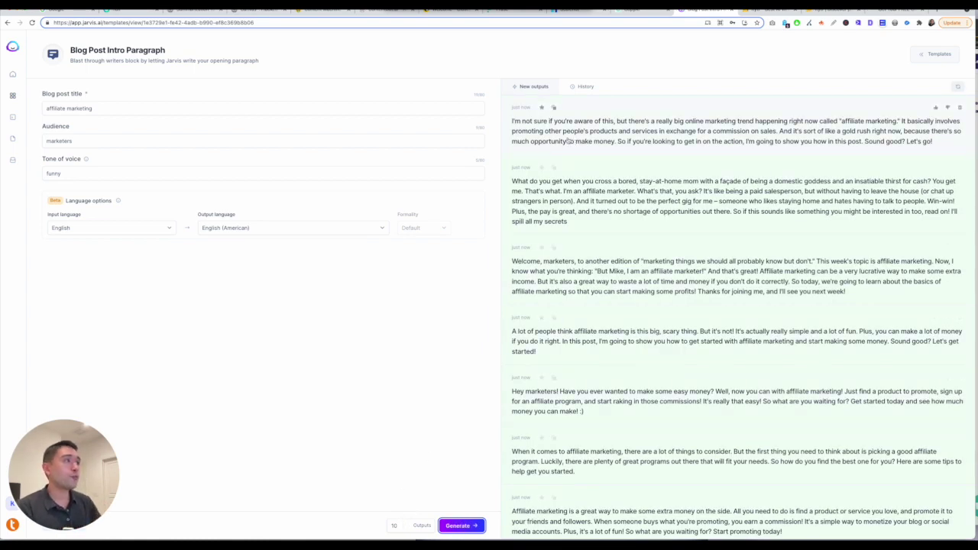
scroll(659, 430, "down", 2)
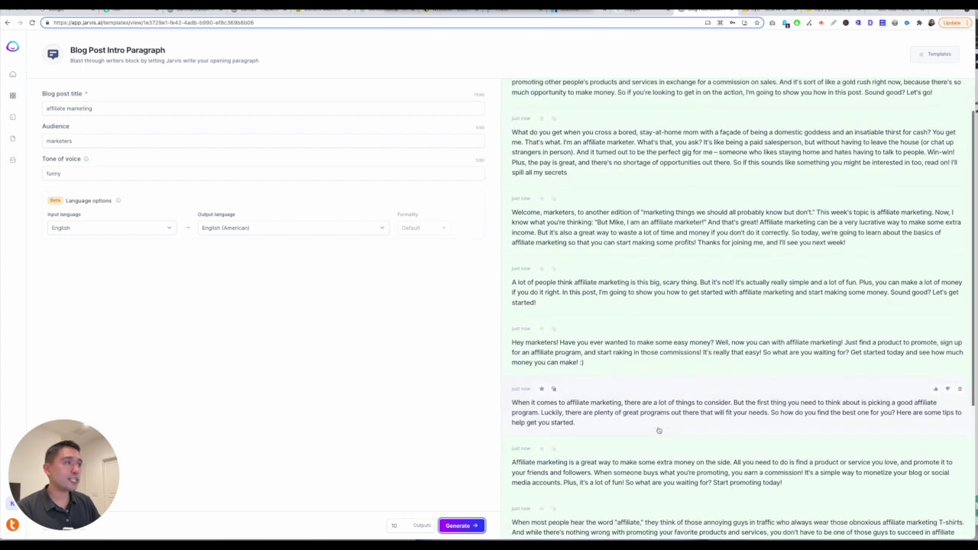
scroll(554, 153, "up", 2)
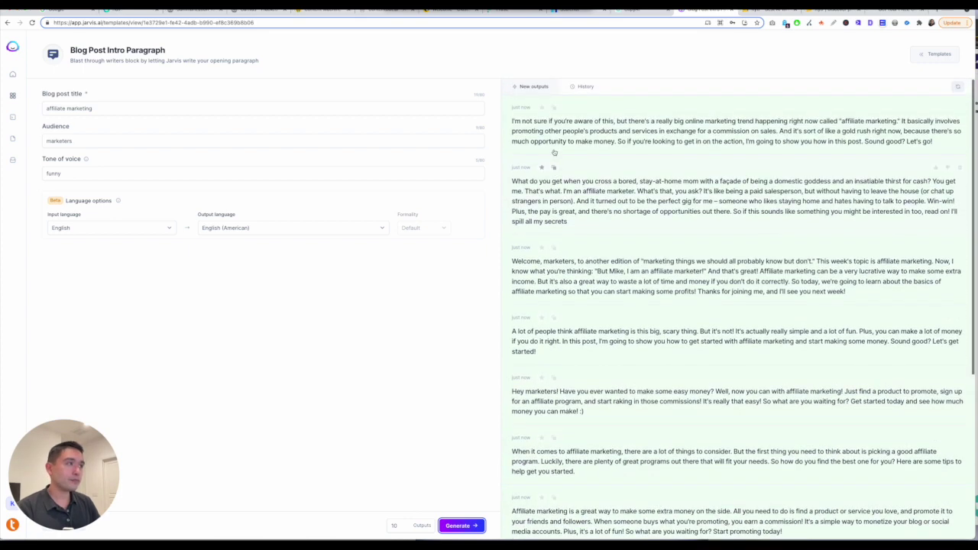
Copy the first generated intro paragraph, view it in its own editing window, and close that window
left_click(553, 109)
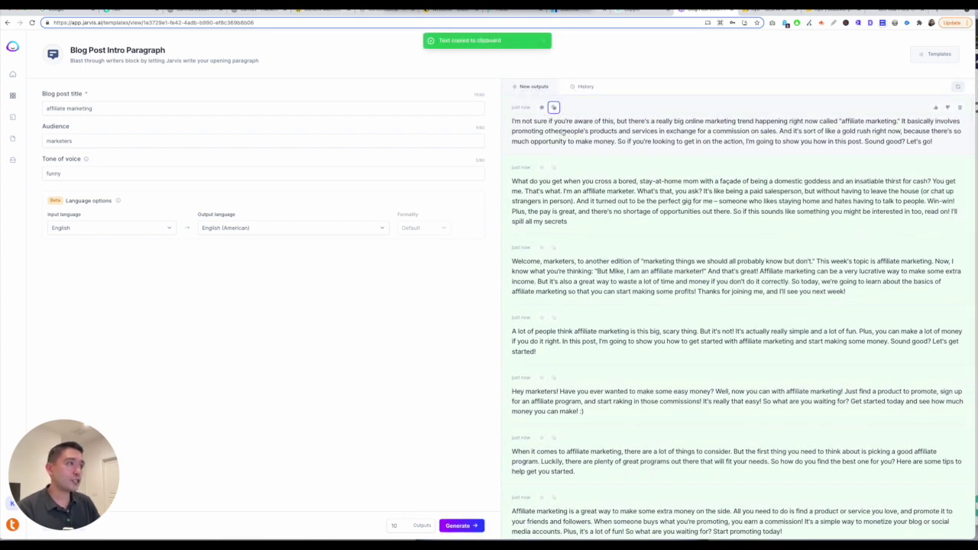
left_click(560, 130)
left_click(469, 140)
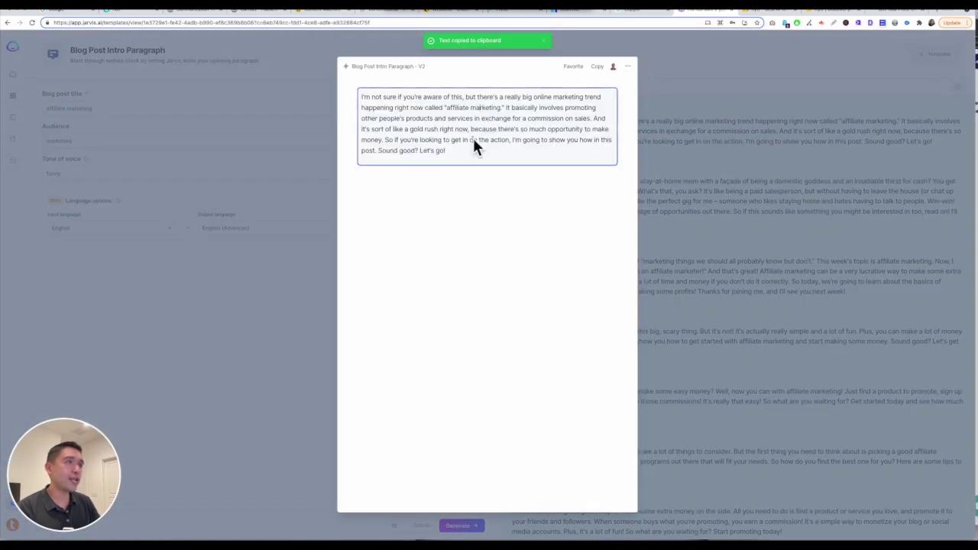
left_click(723, 80)
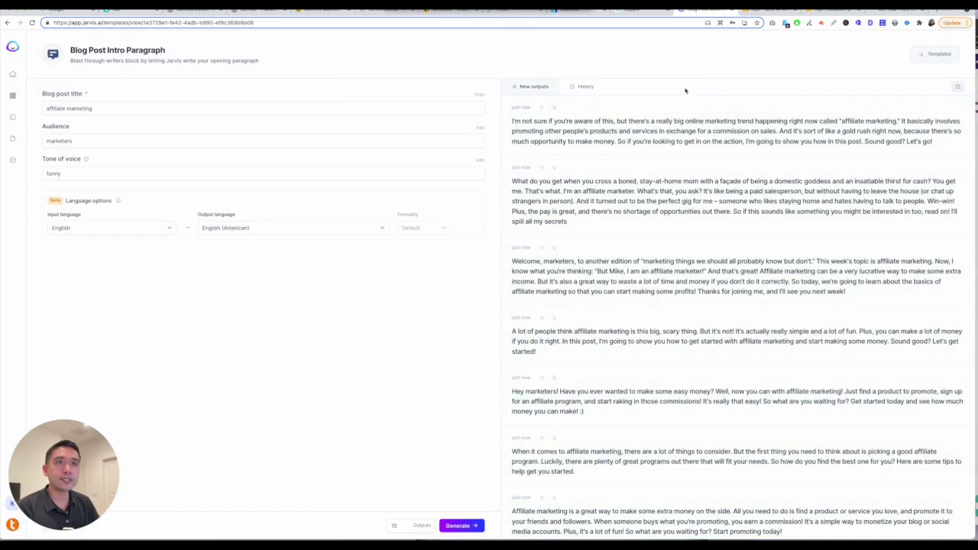
Create a blank document from scratch with the Long-form assistant, and reopen it from the documents list
left_click(12, 95)
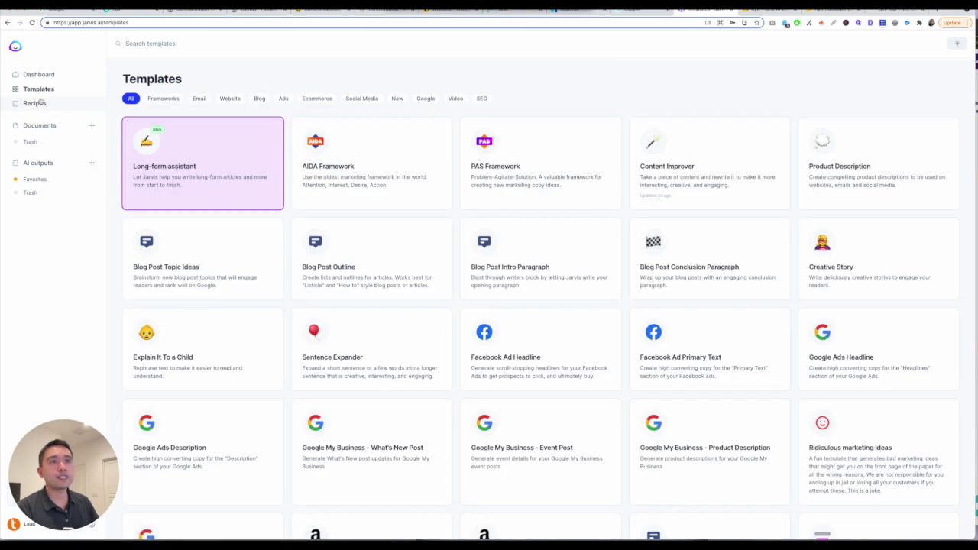
left_click(138, 158)
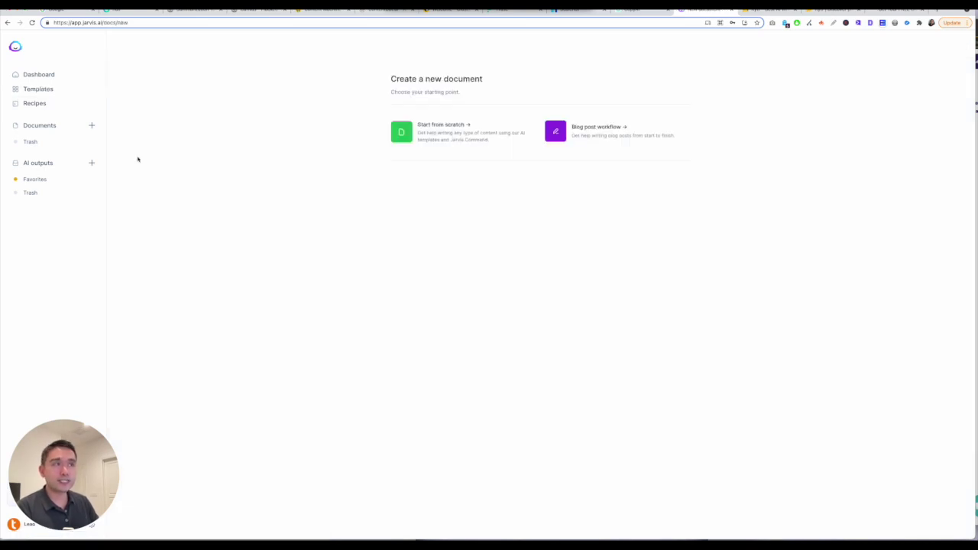
left_click(430, 136)
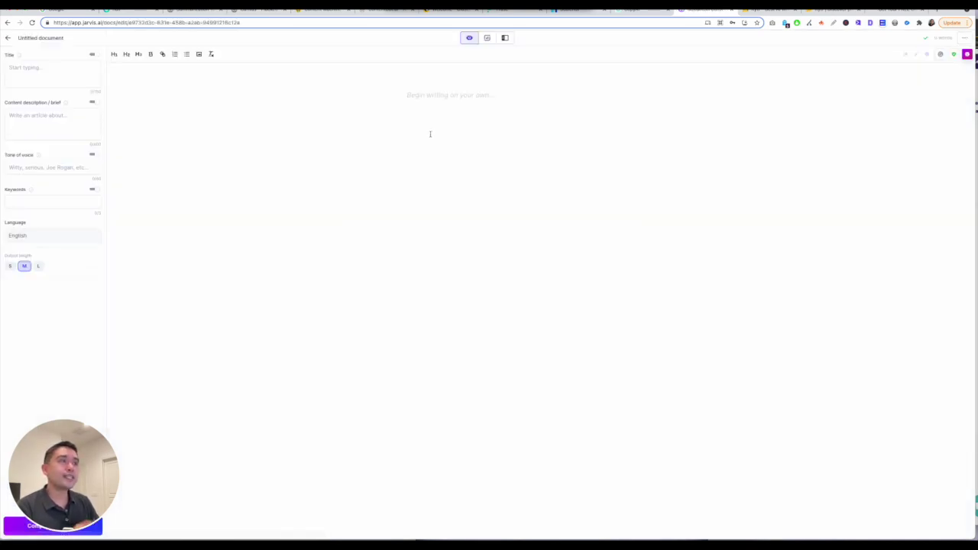
left_click(8, 38)
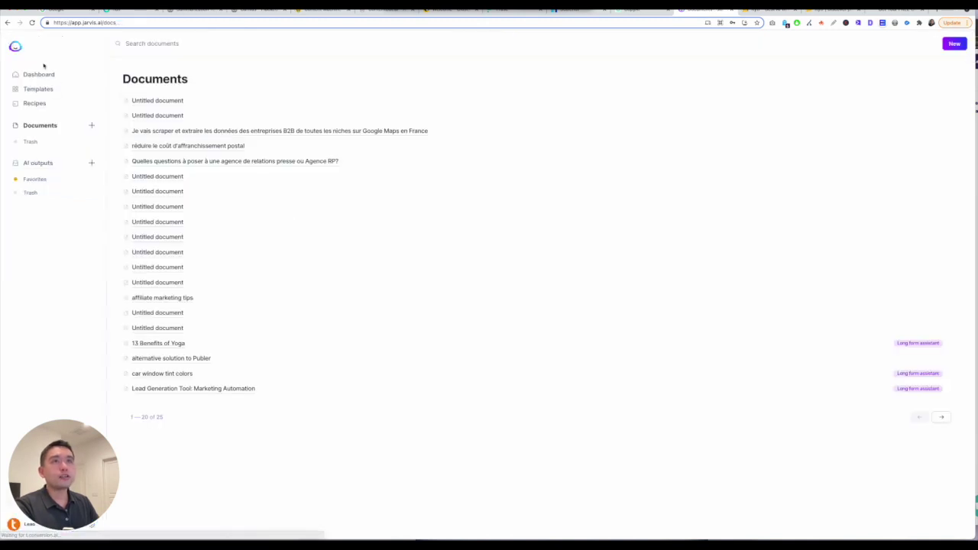
left_click(139, 103)
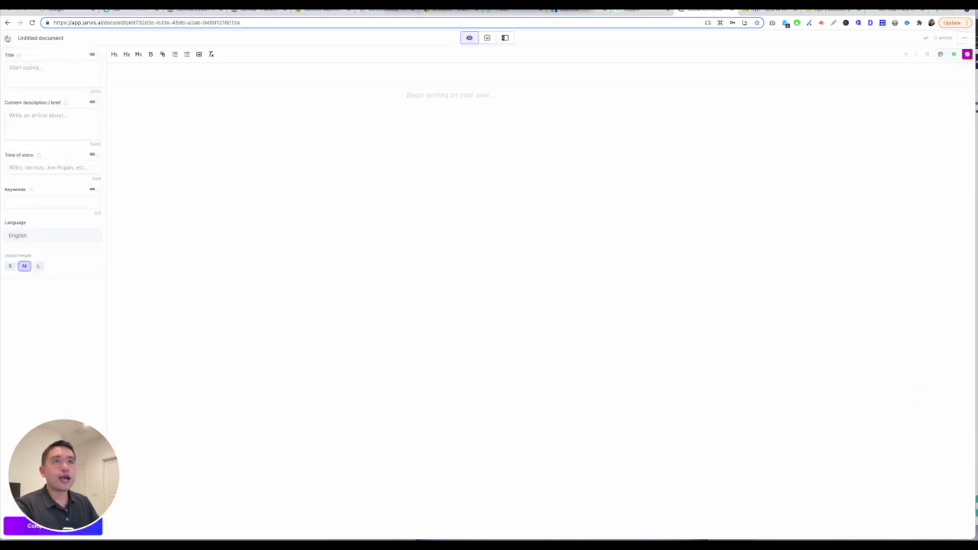
Return to the Blog Post Intro Paragraph template, generate a new set of 10 intros, and copy the first one
left_click(8, 37)
left_click(36, 91)
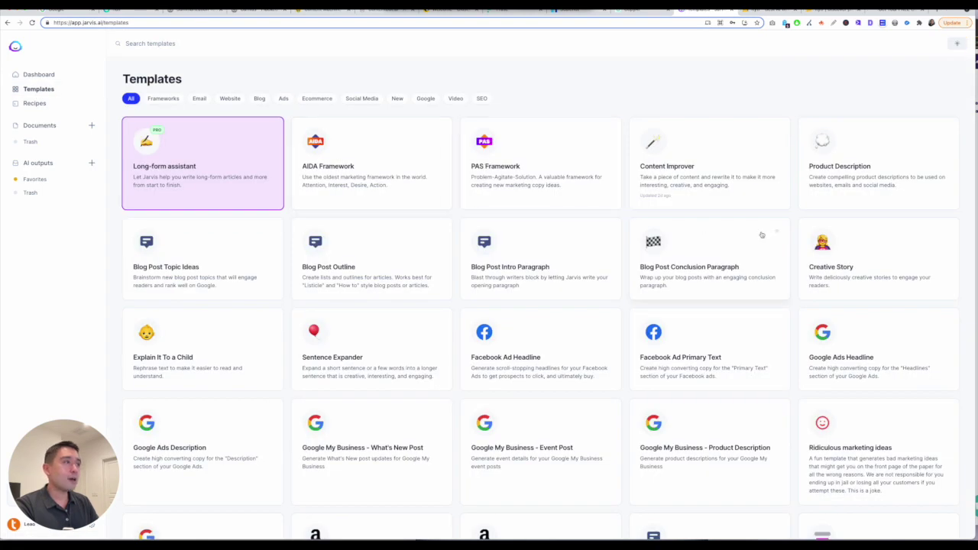
left_click(495, 263)
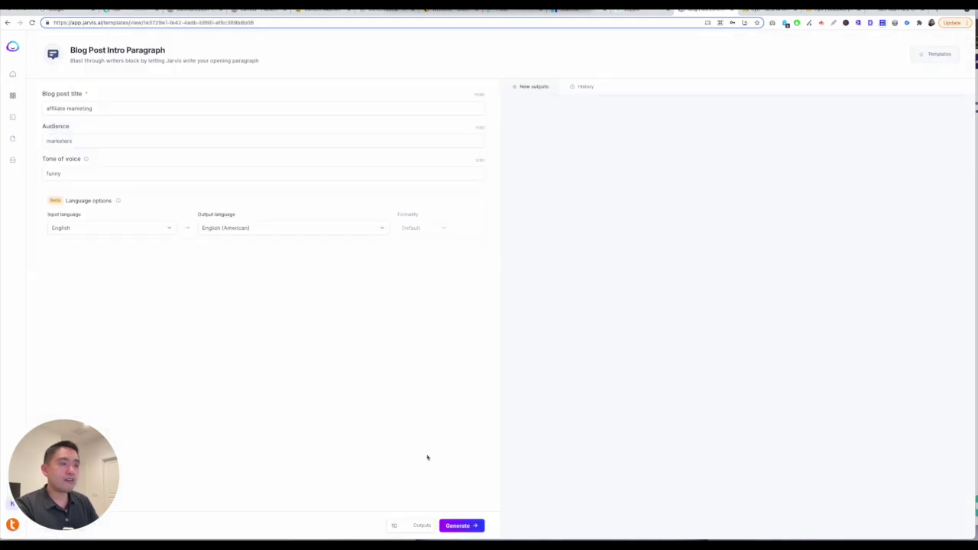
left_click(461, 526)
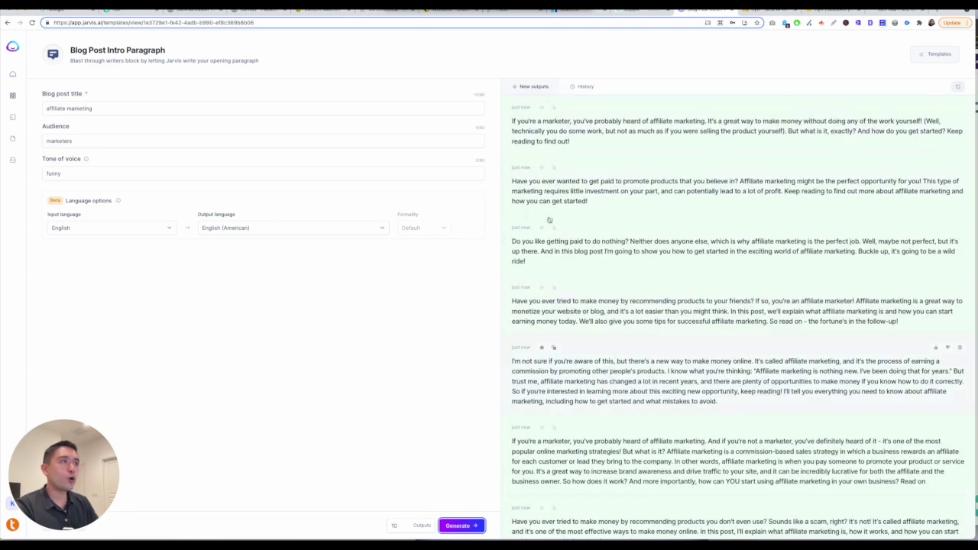
left_click(554, 108)
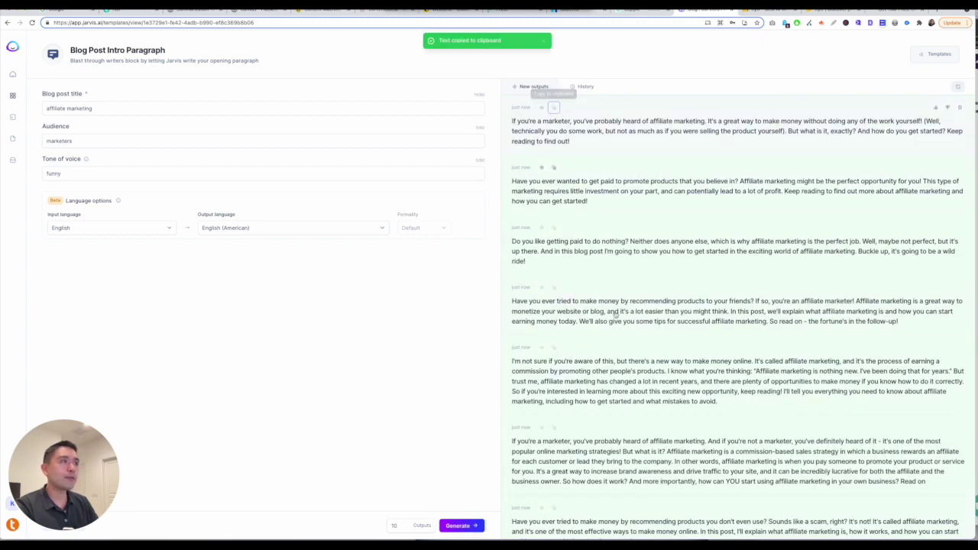
Create a new document from scratch and paste the copied intro paragraph into it
left_click(12, 95)
left_click(179, 172)
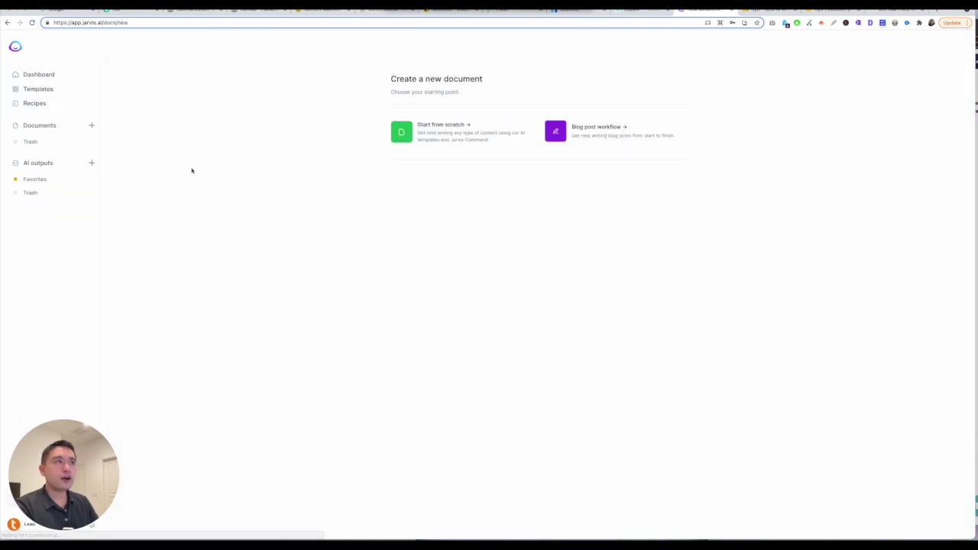
left_click(429, 136)
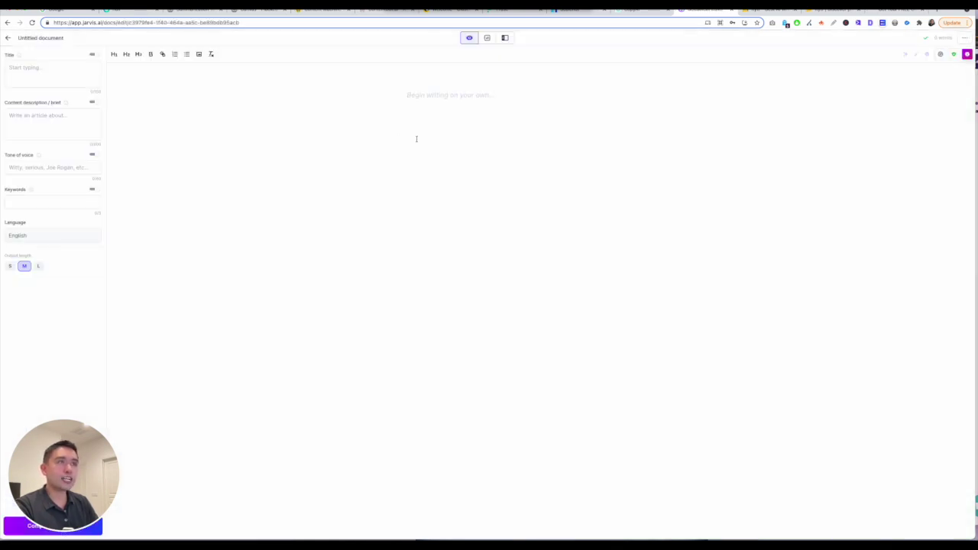
key("ctrl+v")
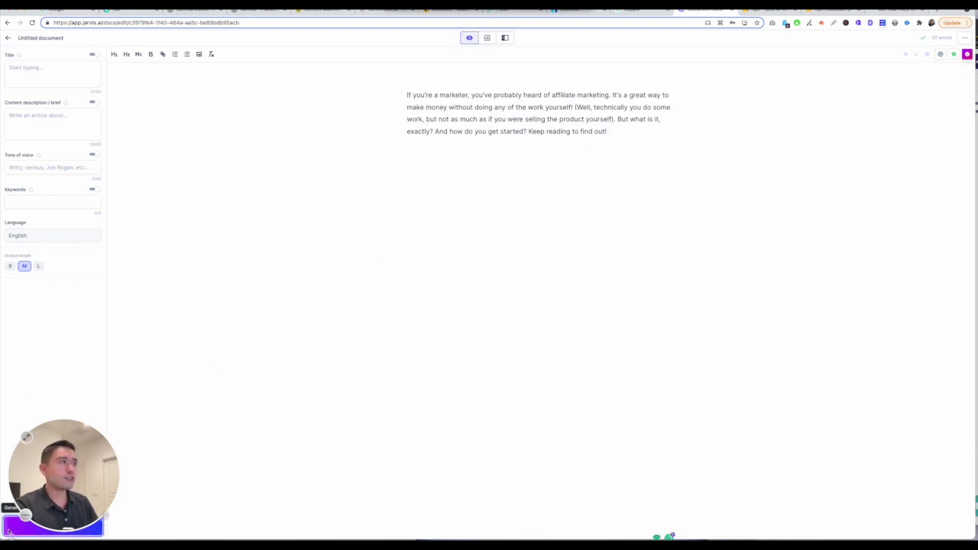
Have the AI compose a continuation of the intro, and highlight the generated paragraph and the end of the intro for comparison
left_click(9, 531)
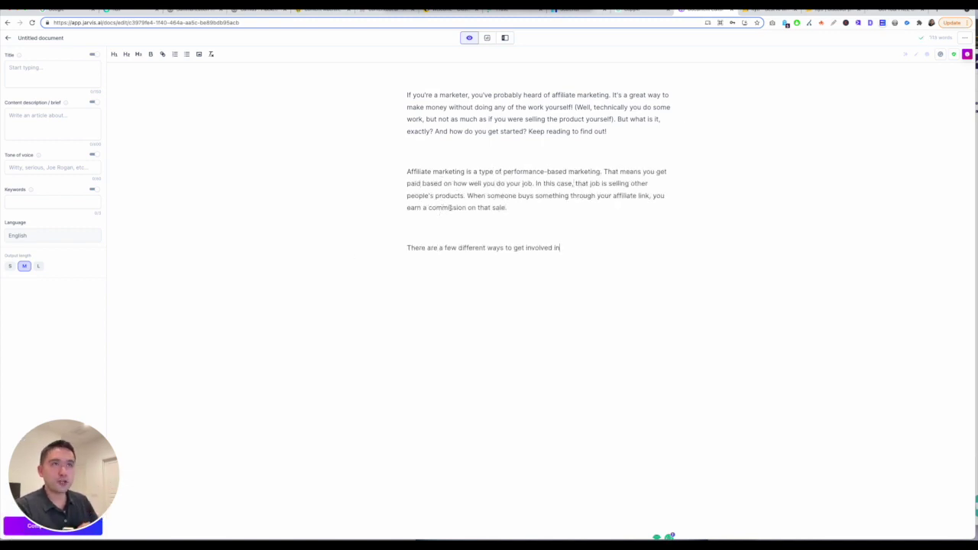
left_click_drag(407, 171, 507, 208)
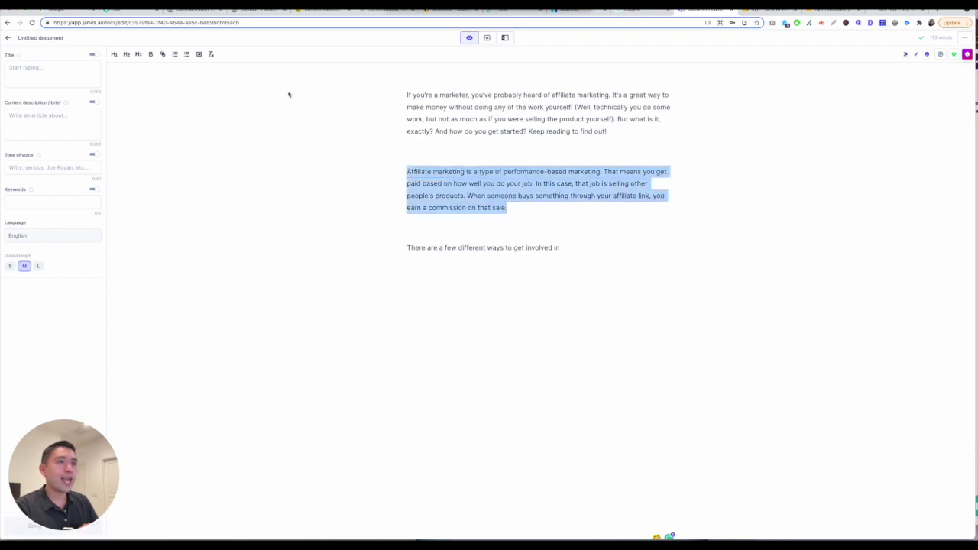
left_click_drag(608, 132, 464, 132)
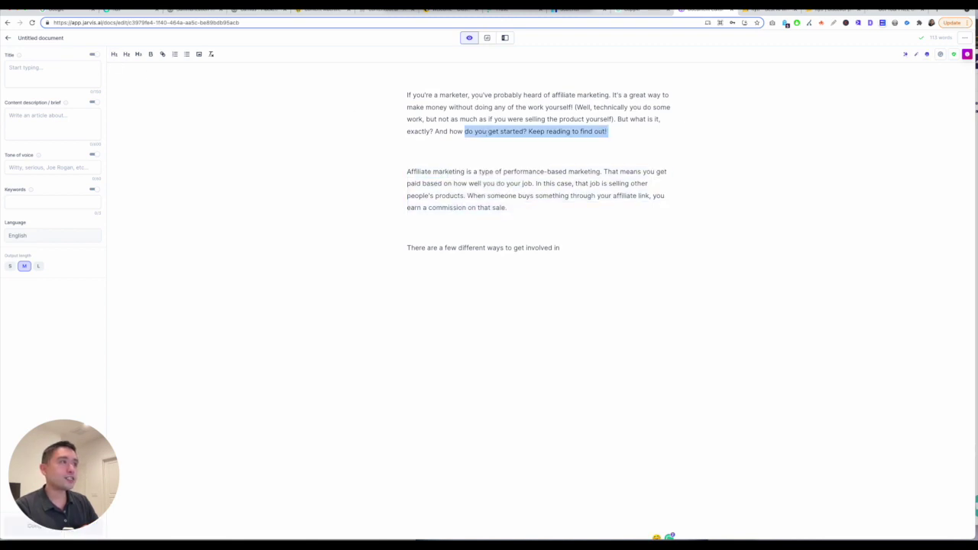
Split "Affiliate marketing" onto its own line and format it as an H1 heading
left_click(466, 171)
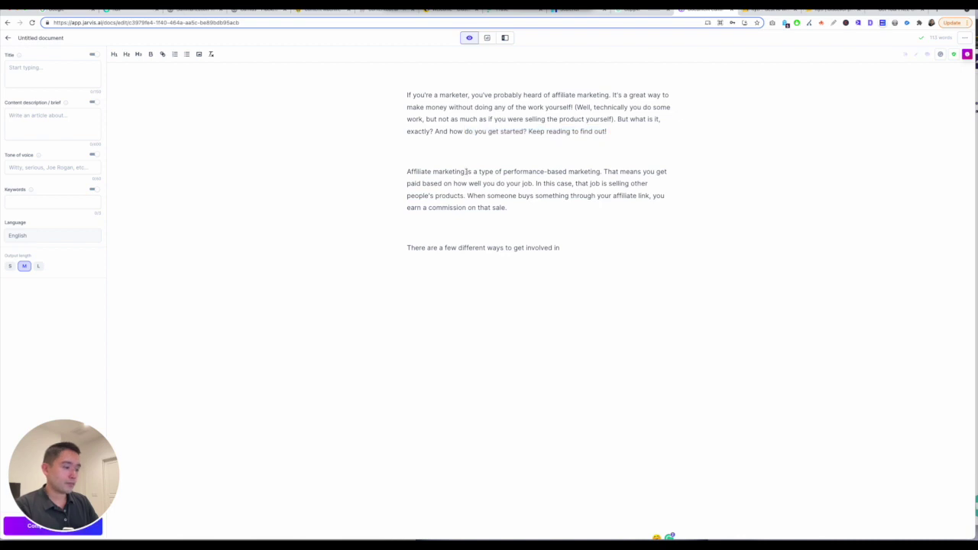
key("Return")
left_click_drag(464, 171, 403, 169)
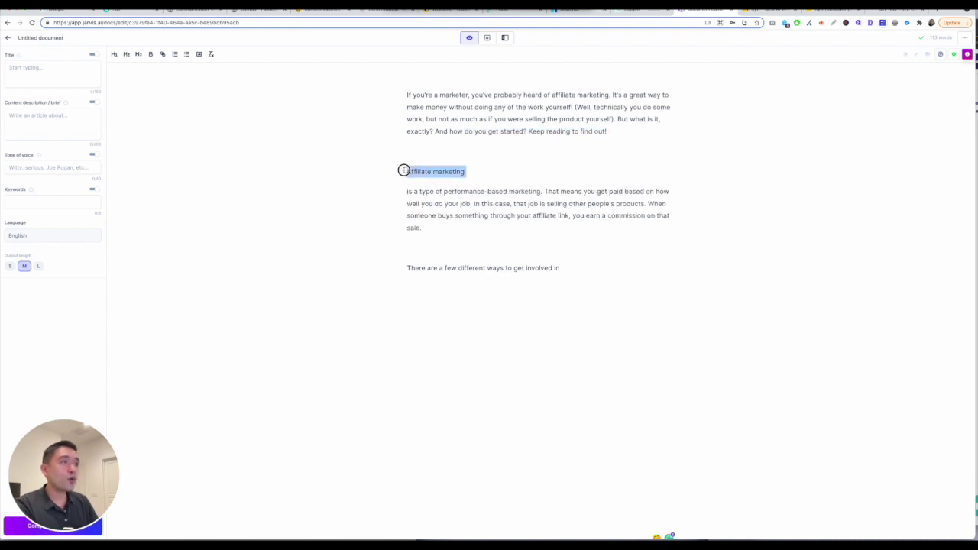
left_click(122, 55)
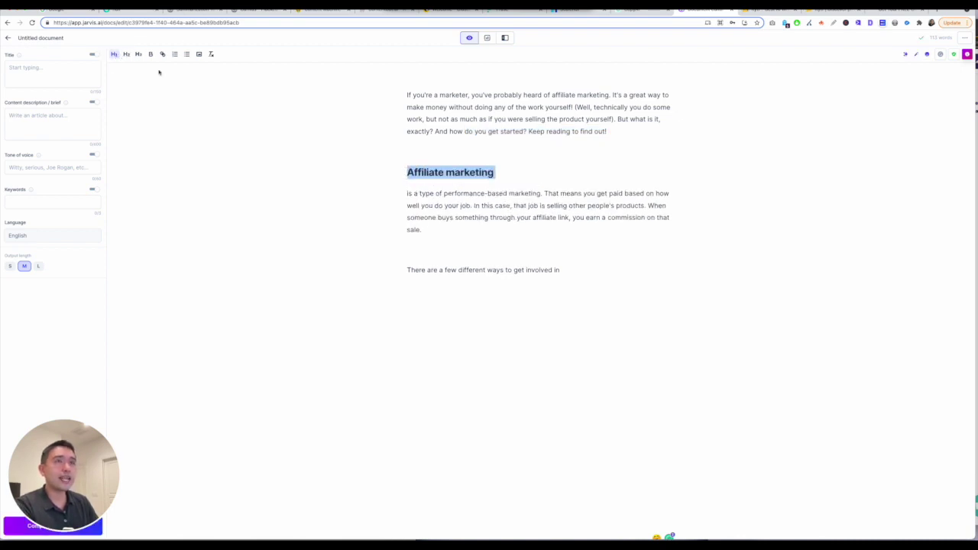
left_click(404, 175)
Split "is a type of performance-based marketing." onto its own line and format it as an H2 heading
left_click(543, 193)
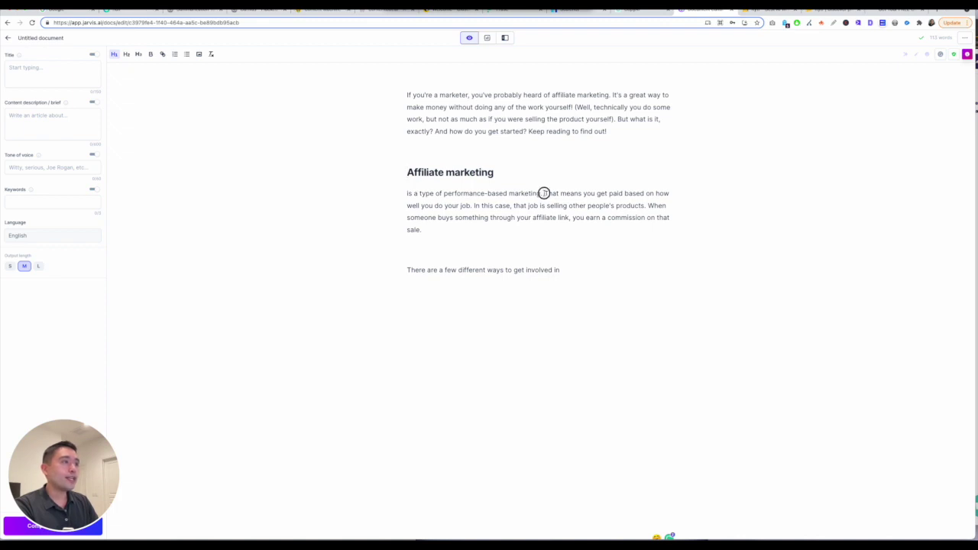
key("Return")
left_click_drag(552, 193, 407, 193)
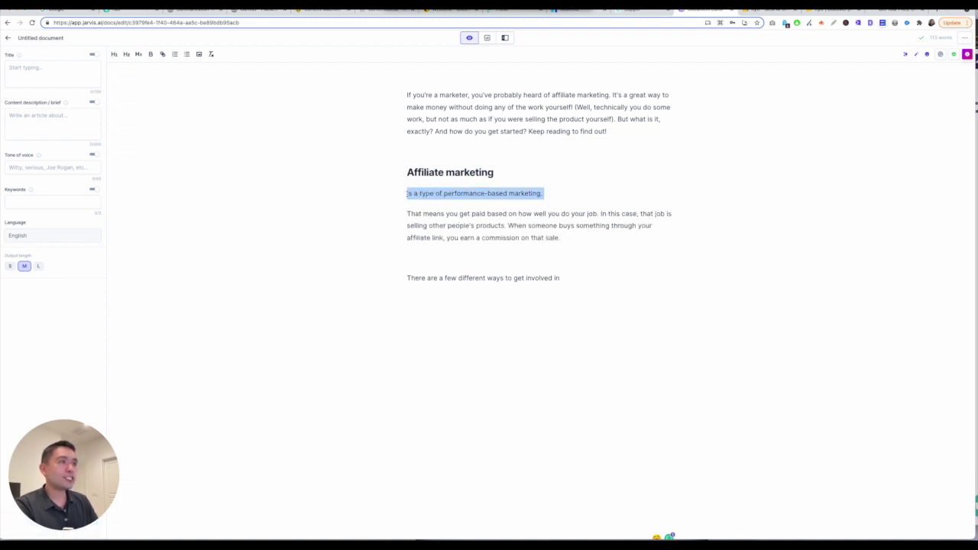
left_click(126, 54)
Make the closing line "There are a few different ways to get involved in" bold
left_click_drag(560, 277, 373, 281)
left_click(151, 55)
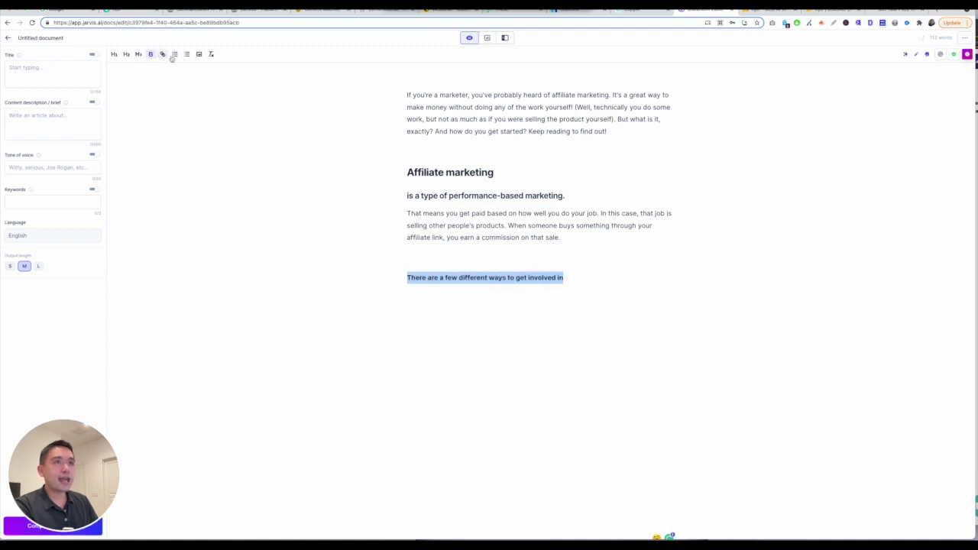
left_click(533, 181)
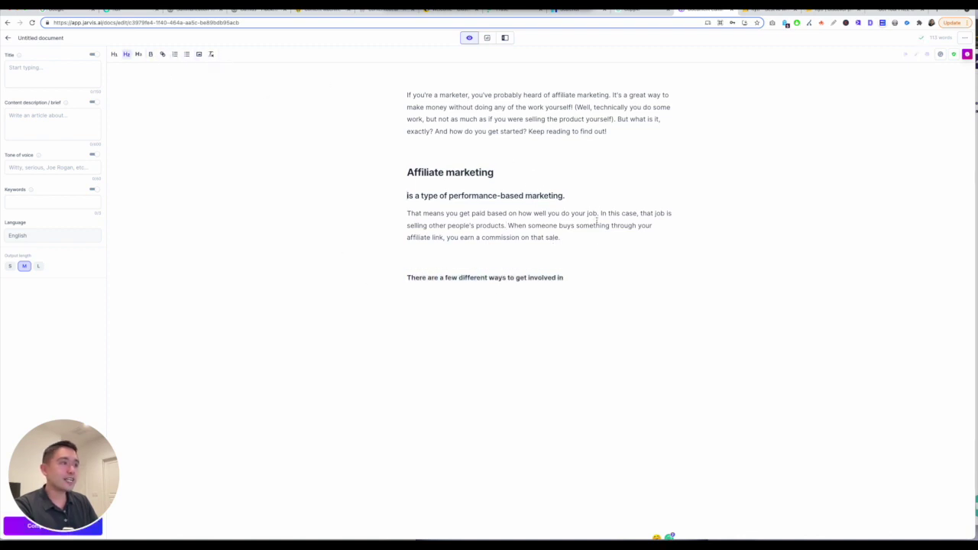
Compose more text from the end of the bold line and remove the extra space before "affiliate marketing"
left_click(574, 280)
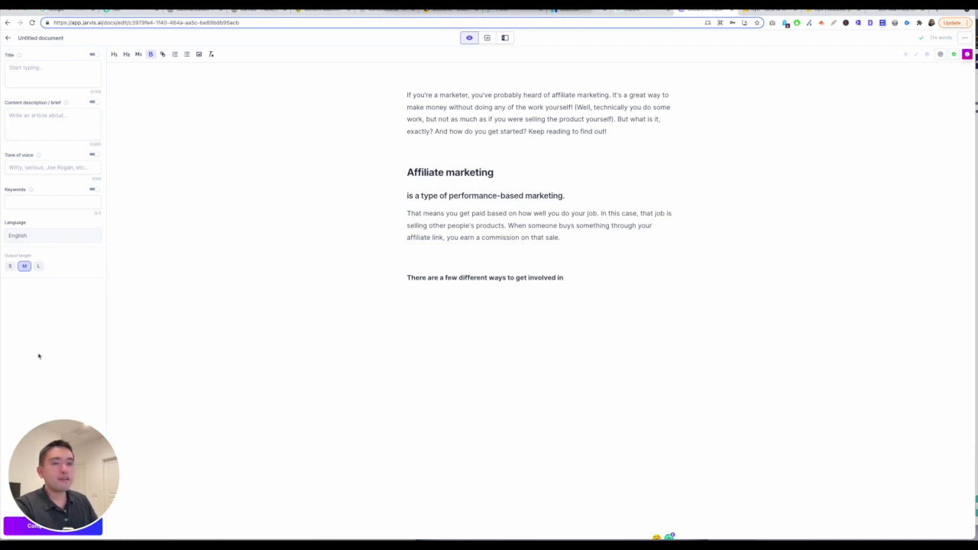
left_click(13, 530)
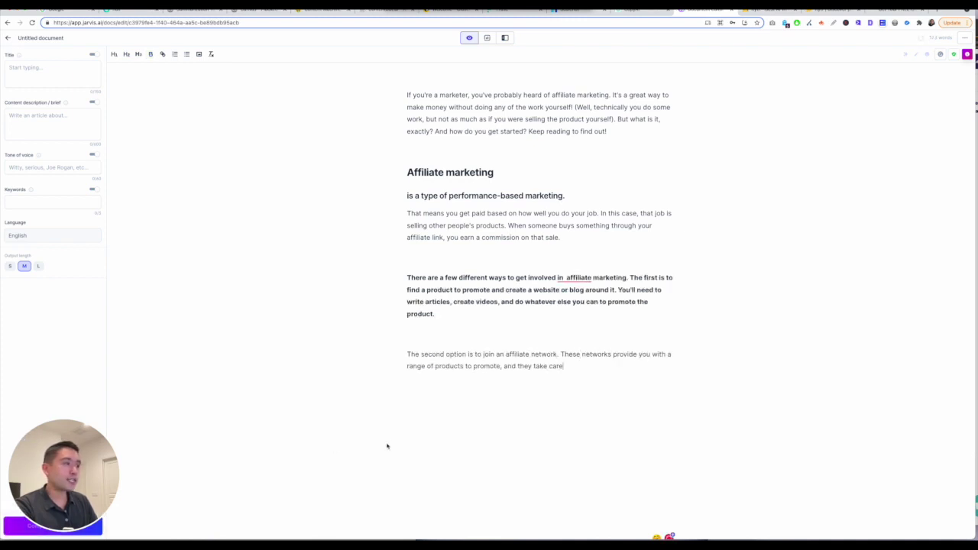
left_click(576, 294)
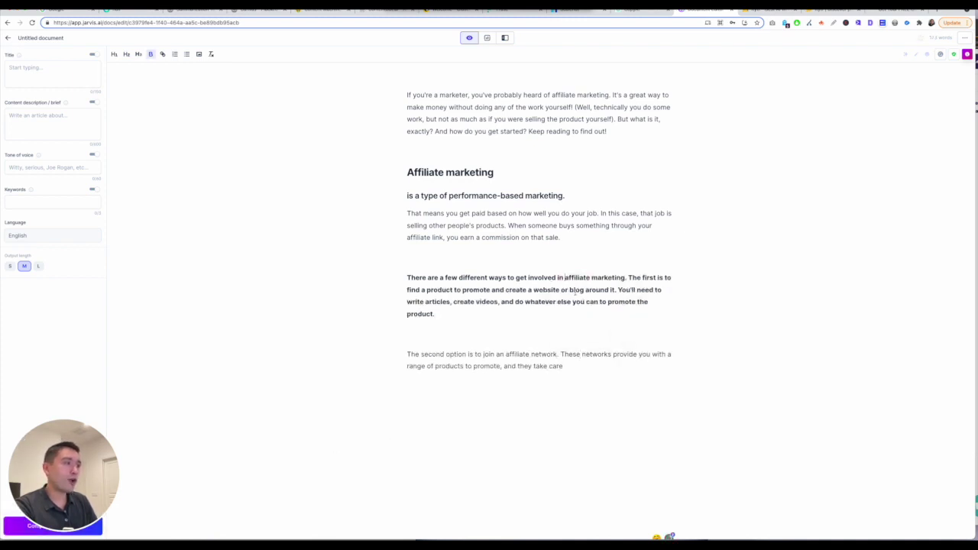
Try the S and M output lengths and set the document's output length to L
left_click(23, 75)
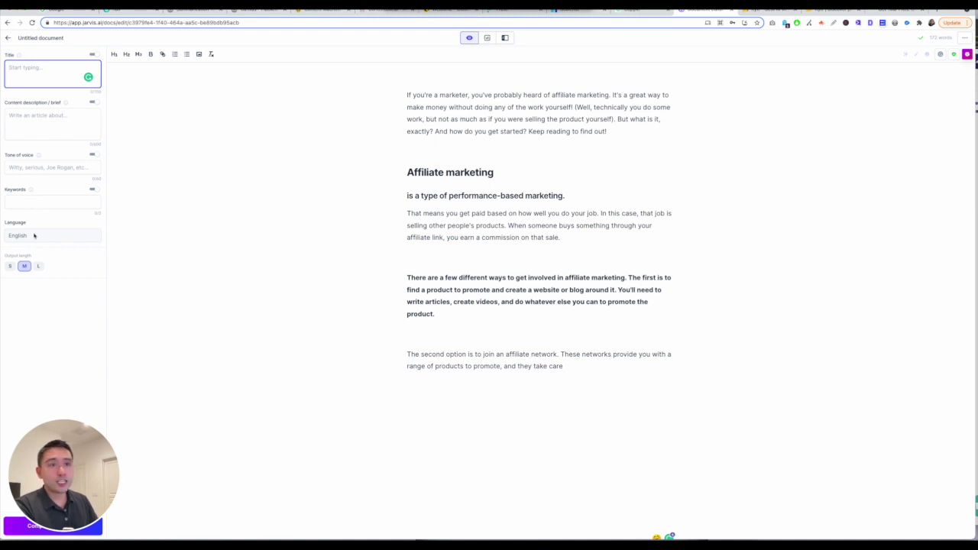
left_click(10, 266)
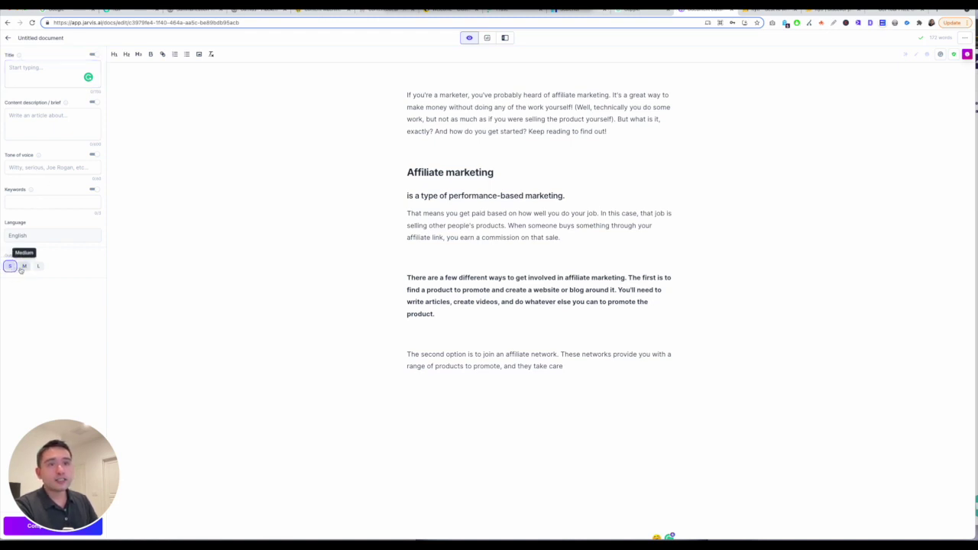
left_click(24, 265)
left_click(40, 266)
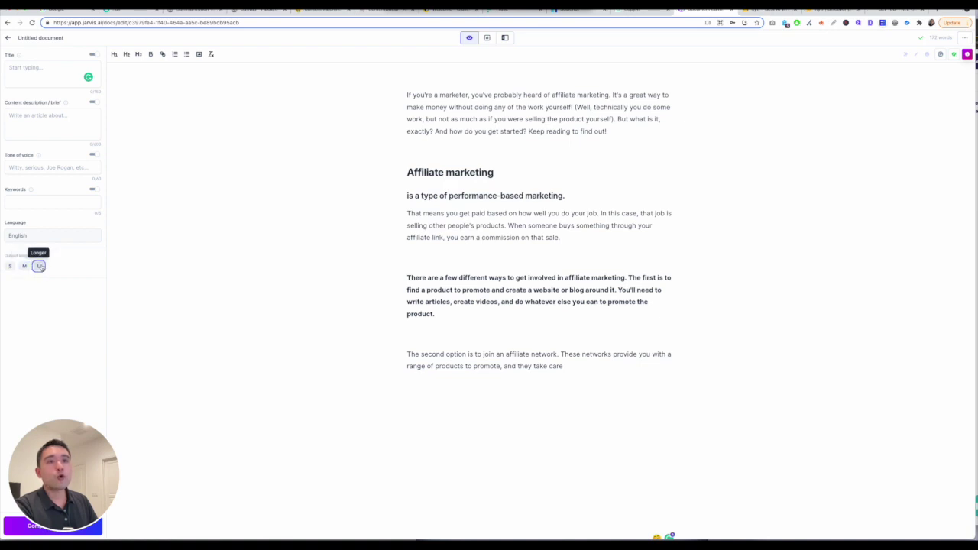
Open the Surfer guidelines for "lavender essential oil benefits" beside the document and examine the content score, structure targets, heading terms and NLP terms
left_click(488, 39)
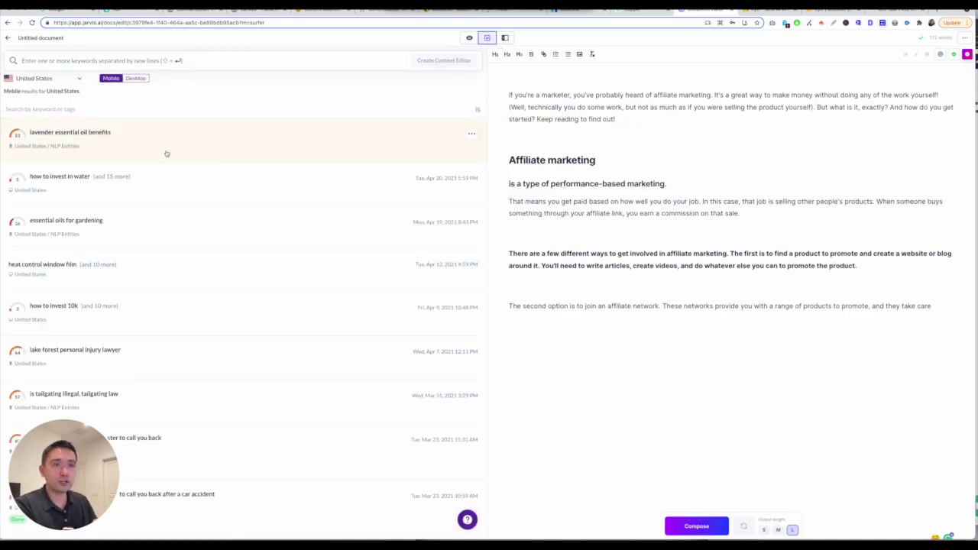
left_click(103, 141)
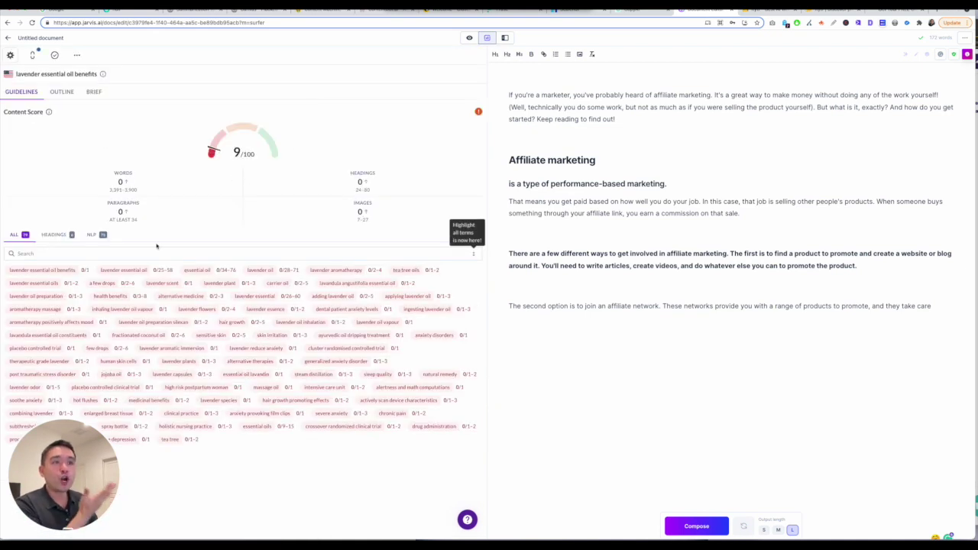
mouse_move(54, 274)
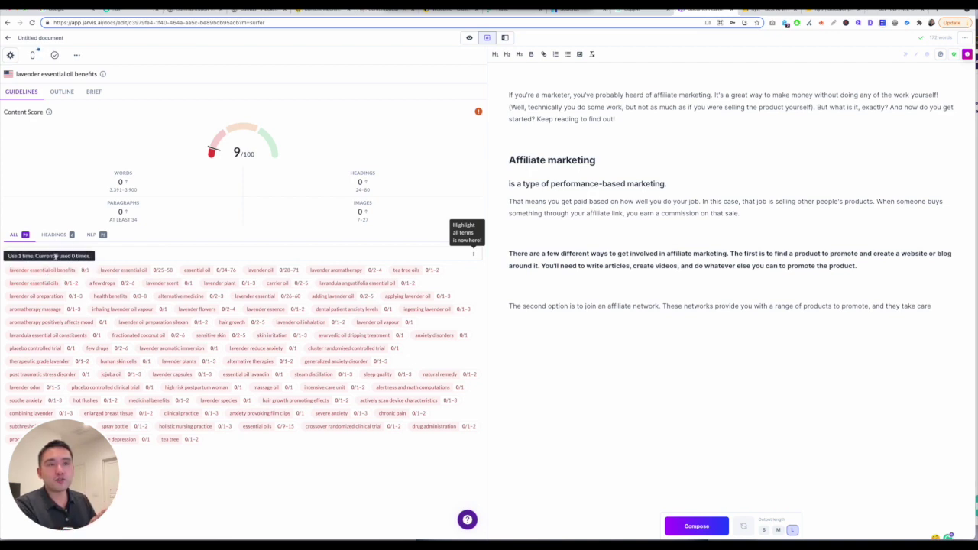
left_click(55, 235)
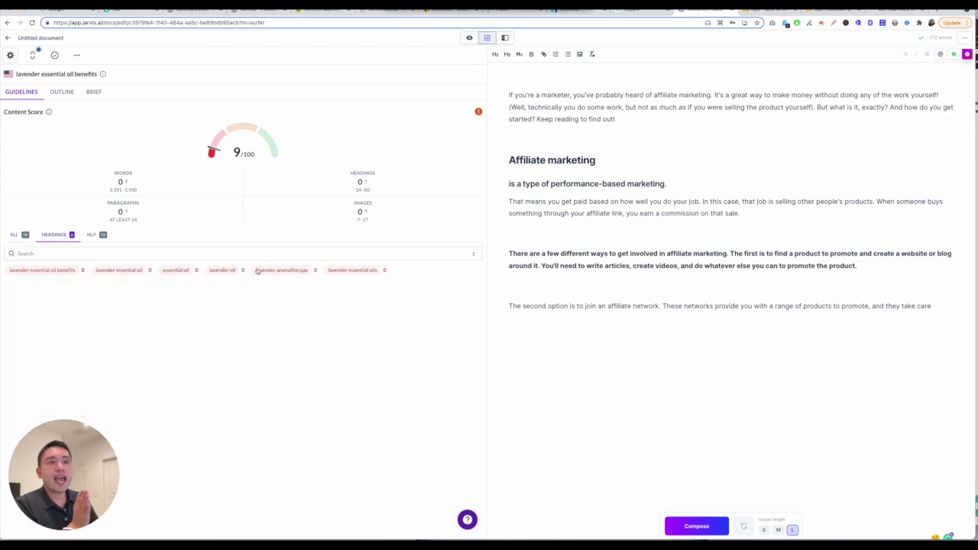
left_click(101, 239)
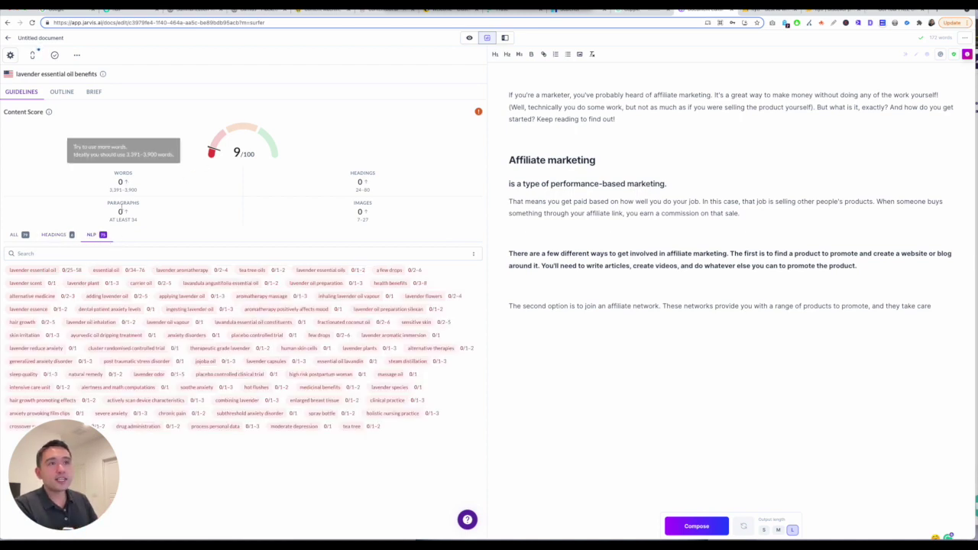
mouse_move(135, 224)
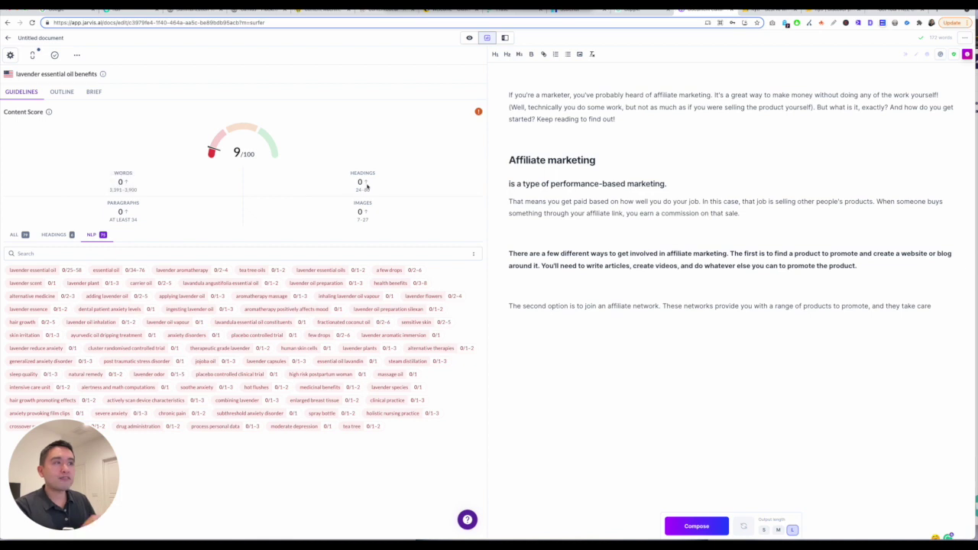
mouse_move(347, 220)
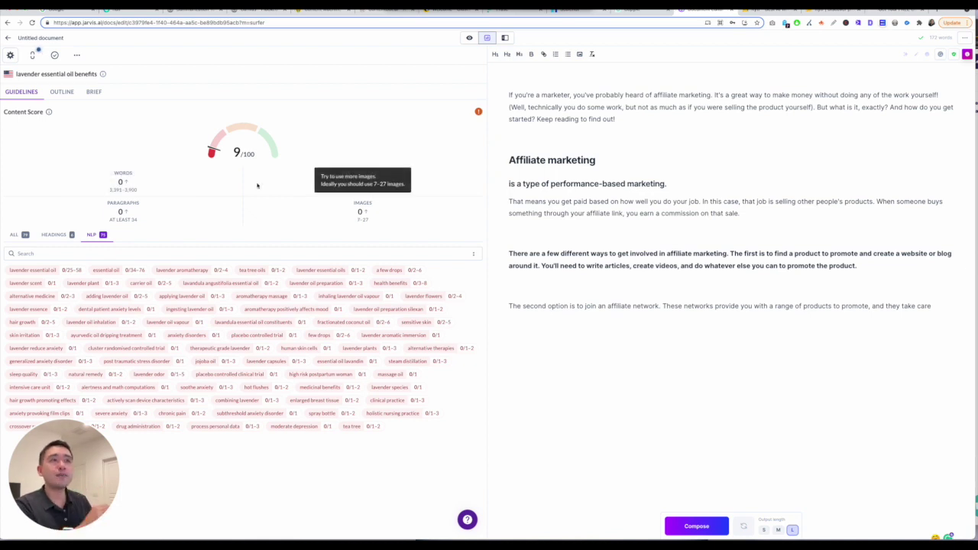
mouse_move(240, 128)
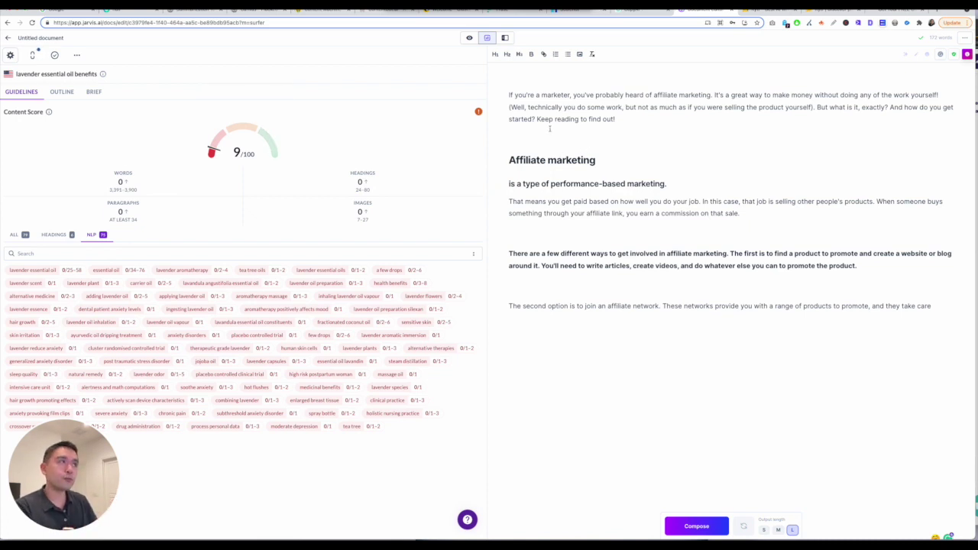
Show the templates beside the document, copy the first Blog Post Outline result, and paste it at the end of the text
left_click(504, 38)
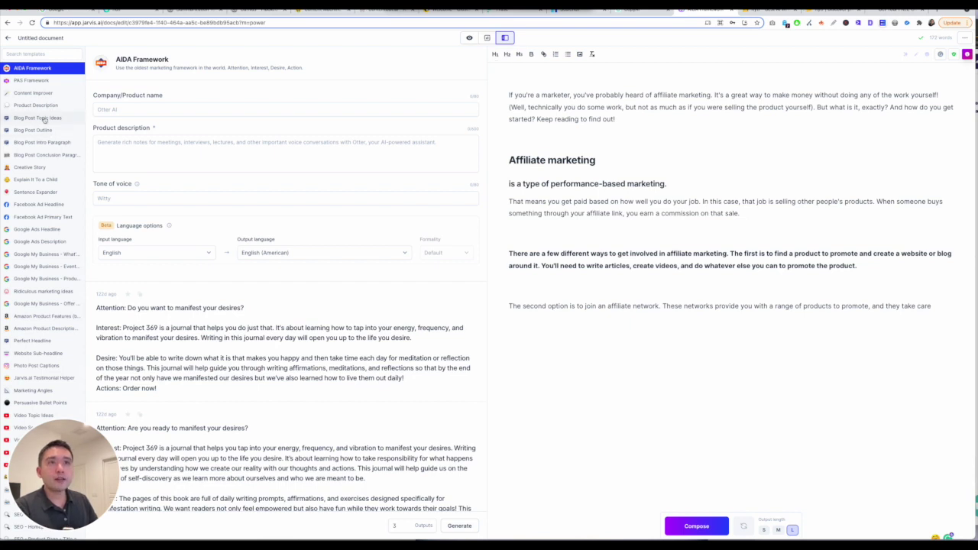
scroll(64, 301, "down", 3)
scroll(59, 168, "up", 3)
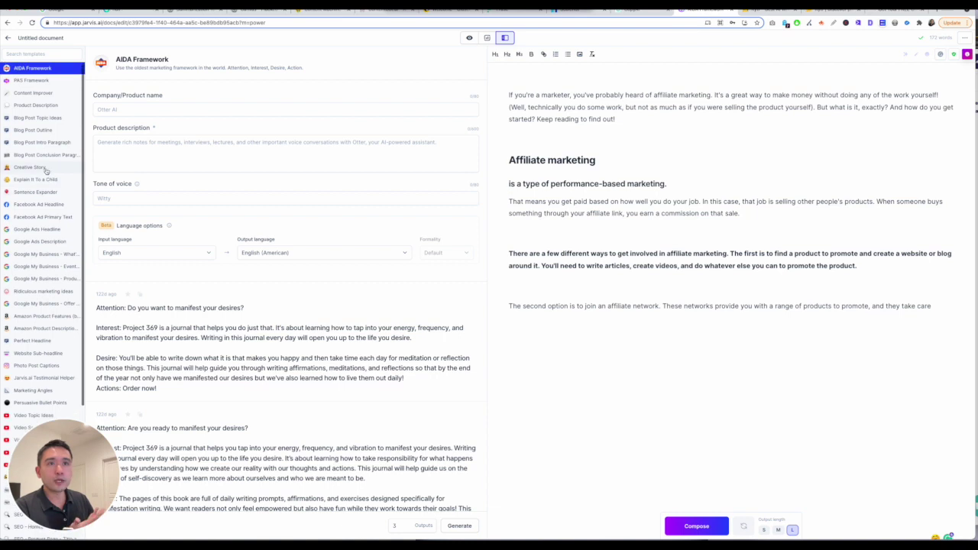
left_click(42, 130)
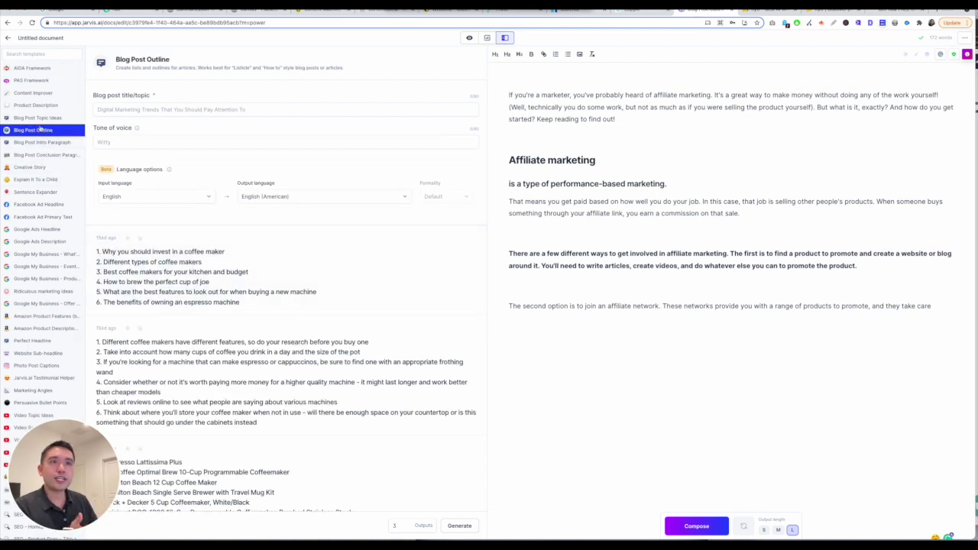
left_click(139, 238)
left_click(625, 329)
scroll(625, 328, "down", 1)
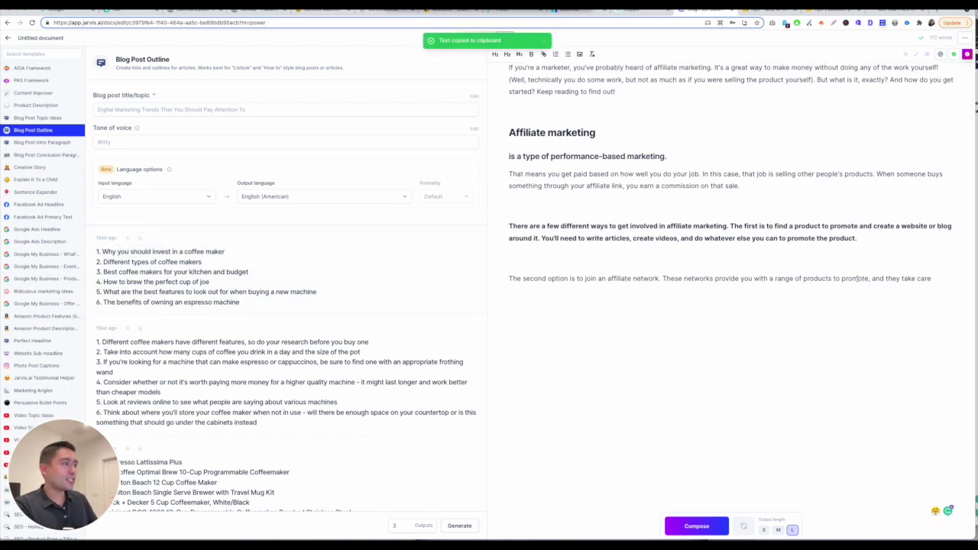
key("ctrl+v")
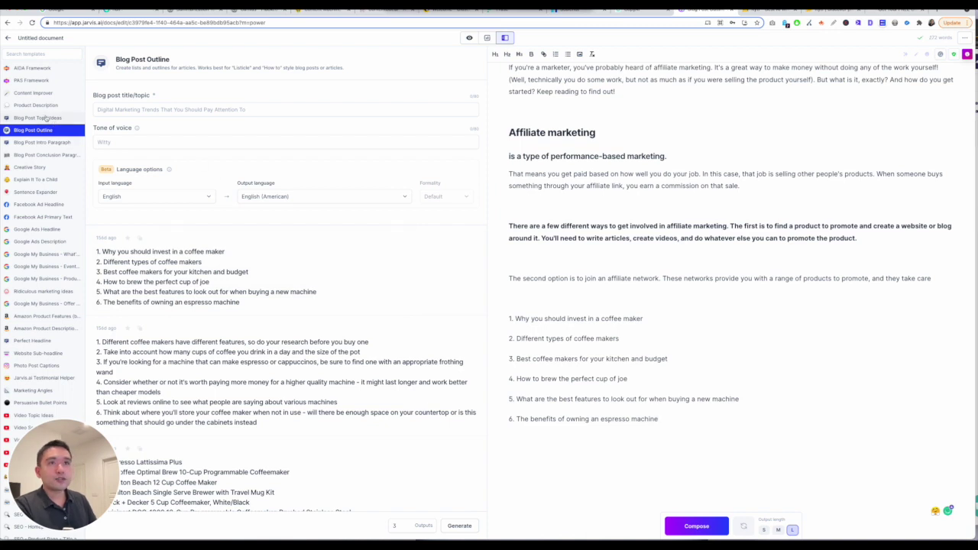
Open the Content Improver template and replace its content with the document paragraph beginning "That means you get paid"
left_click(44, 95)
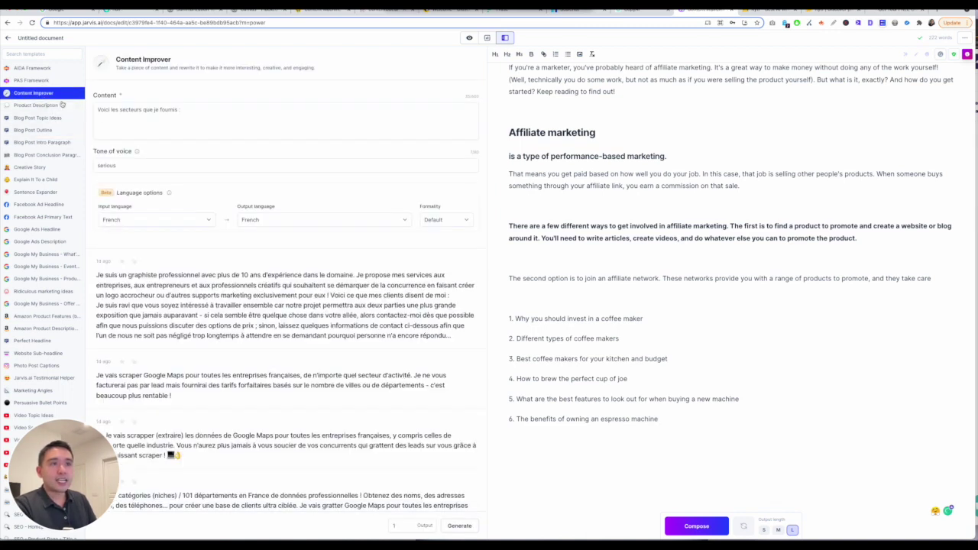
left_click_drag(748, 186, 510, 174)
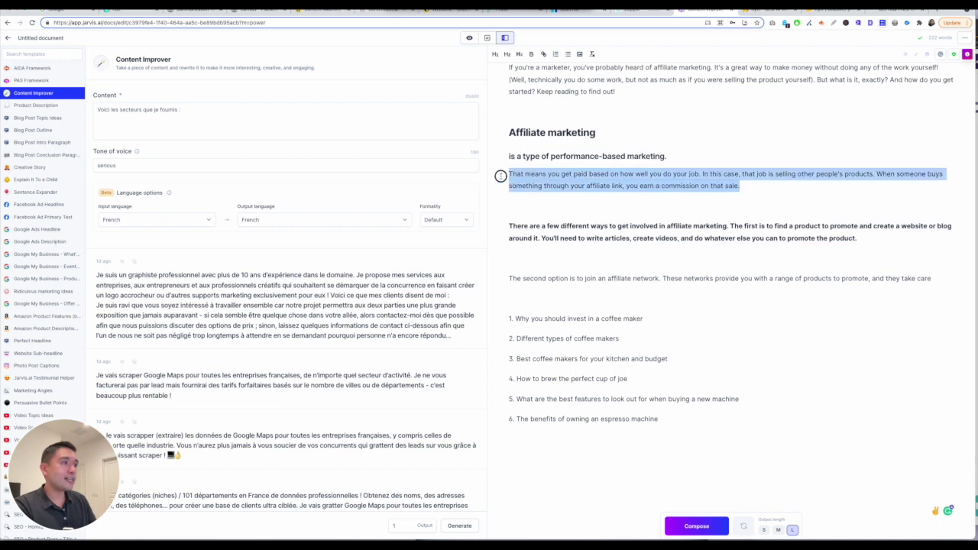
triple_click(120, 115)
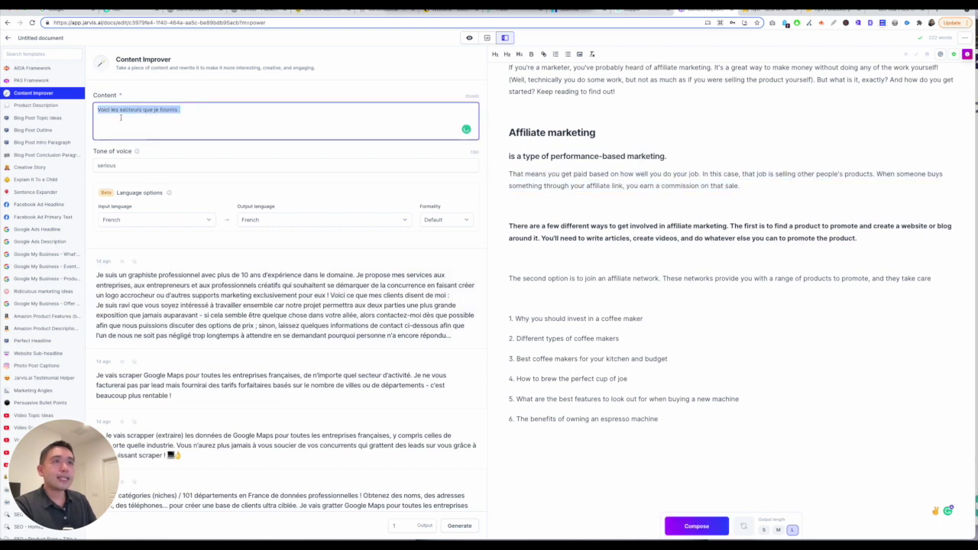
key("ctrl+v")
Set the Content Improver's input language to English and its output language to English (American)
left_click(175, 224)
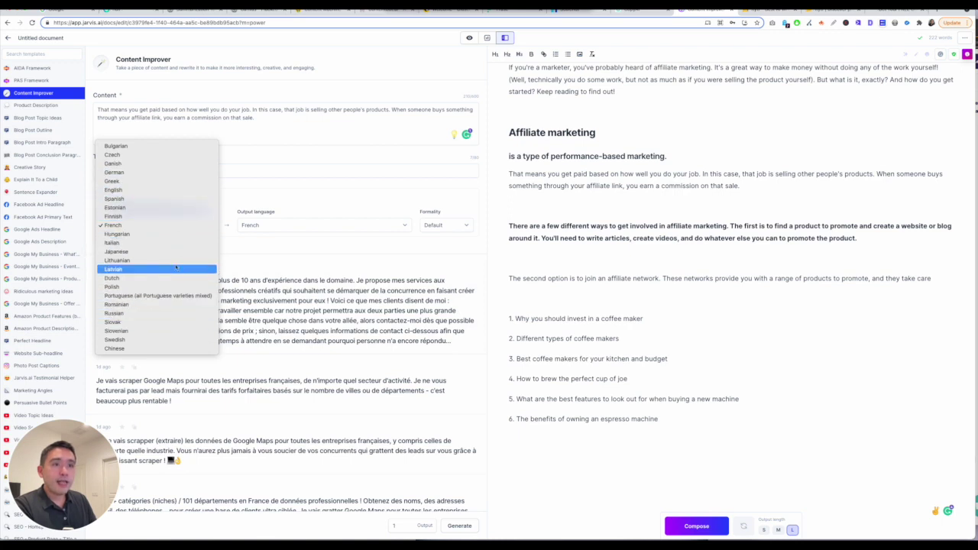
left_click(168, 190)
left_click(255, 224)
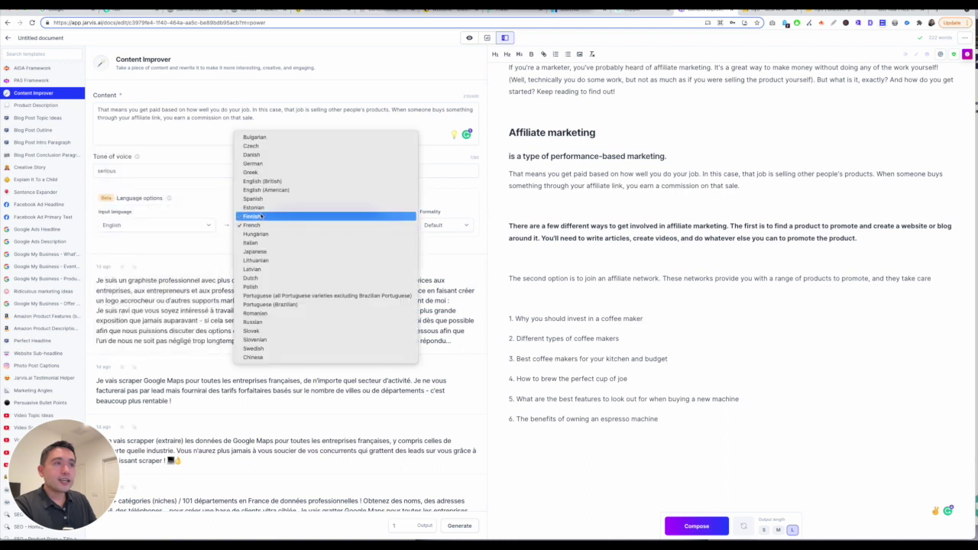
left_click(269, 191)
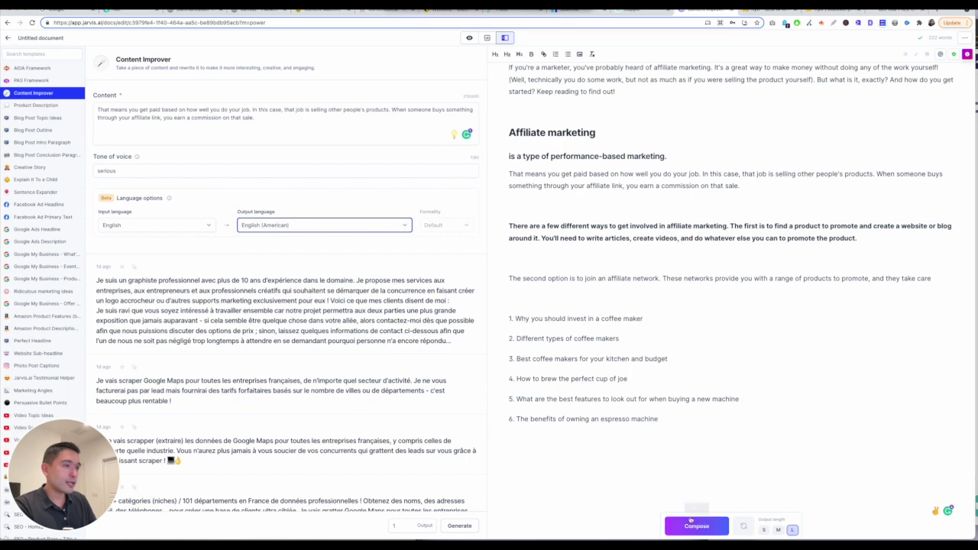
Generate an improved version of the paragraph, copy it, and paste it below the bold paragraph in the document
left_click(469, 524)
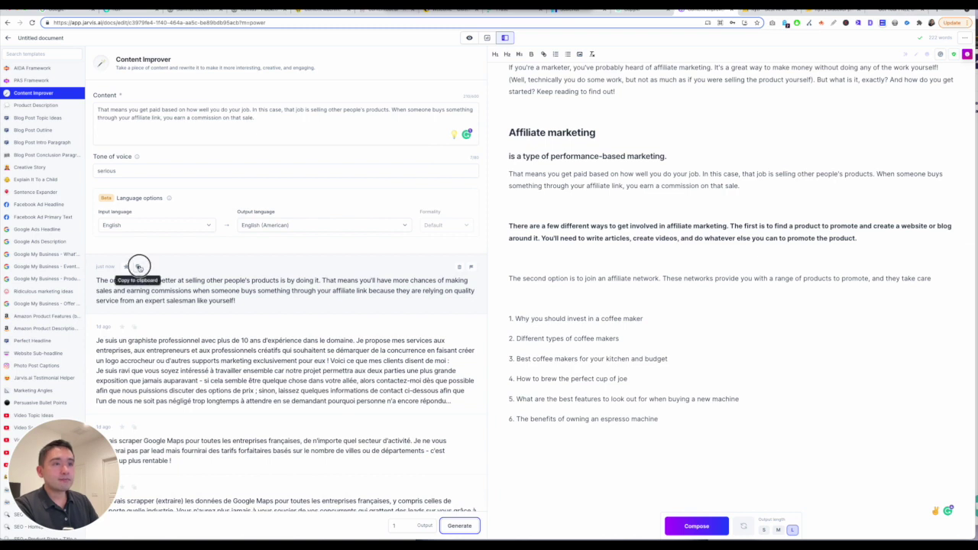
left_click(138, 267)
left_click(673, 257)
key("ctrl+v")
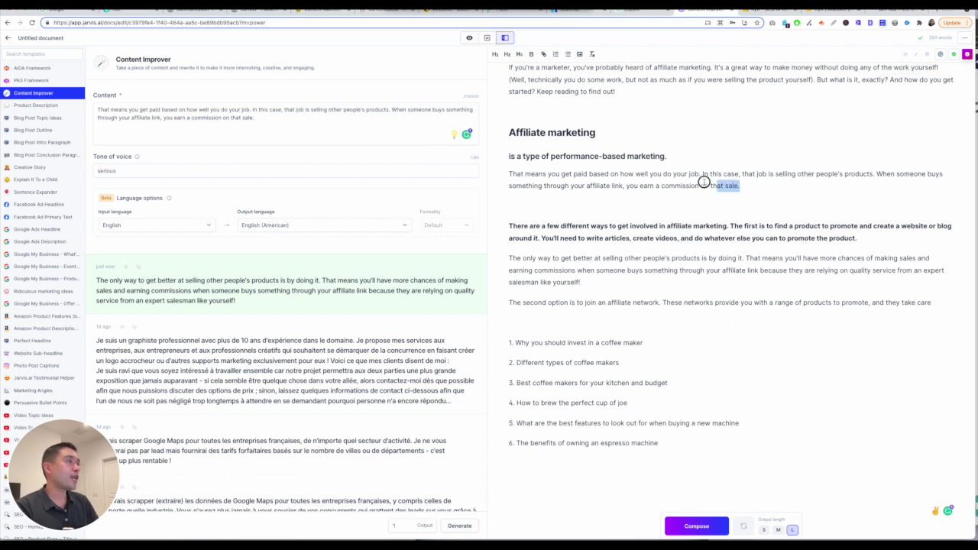
Select the "That means you get paid" paragraph to check the rewriting tools such as Fix grammar, and deselect it
left_click_drag(738, 185, 504, 168)
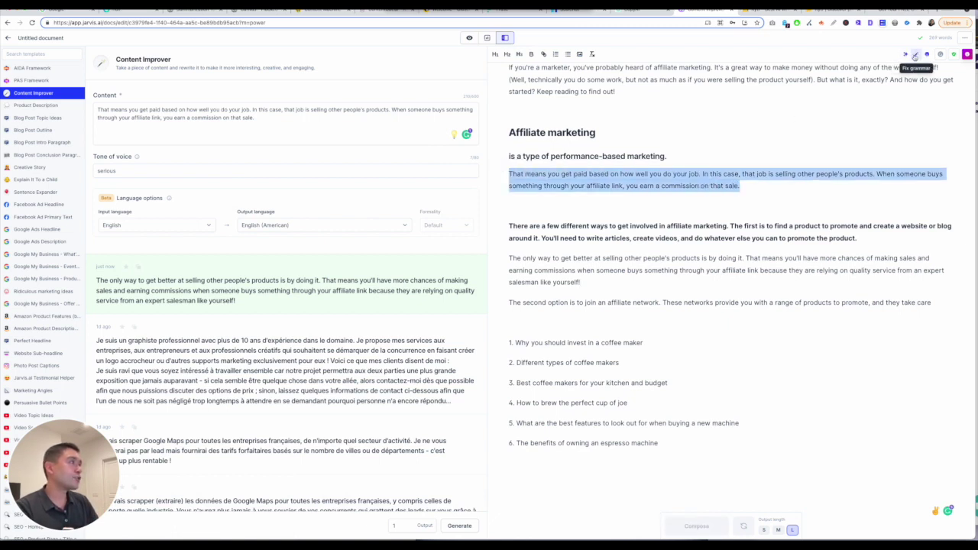
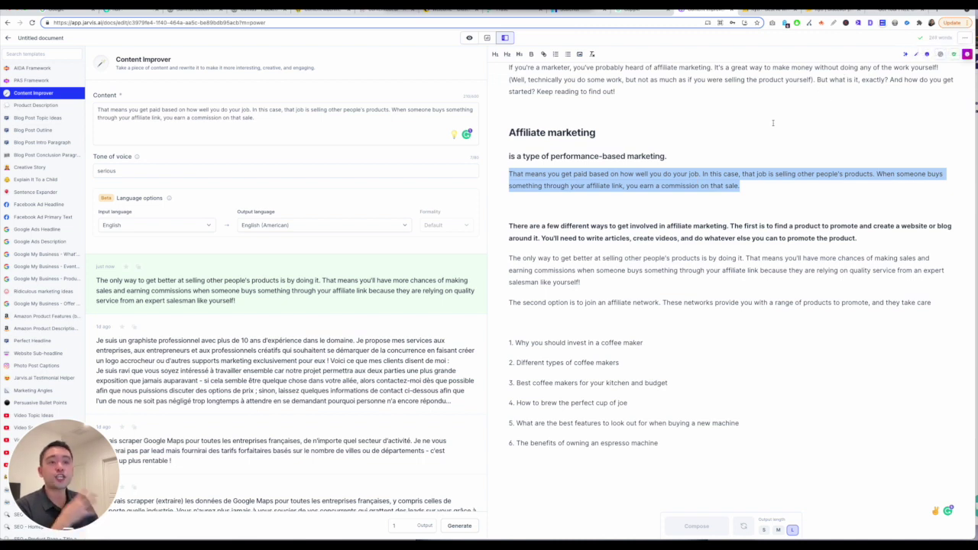
left_click(638, 135)
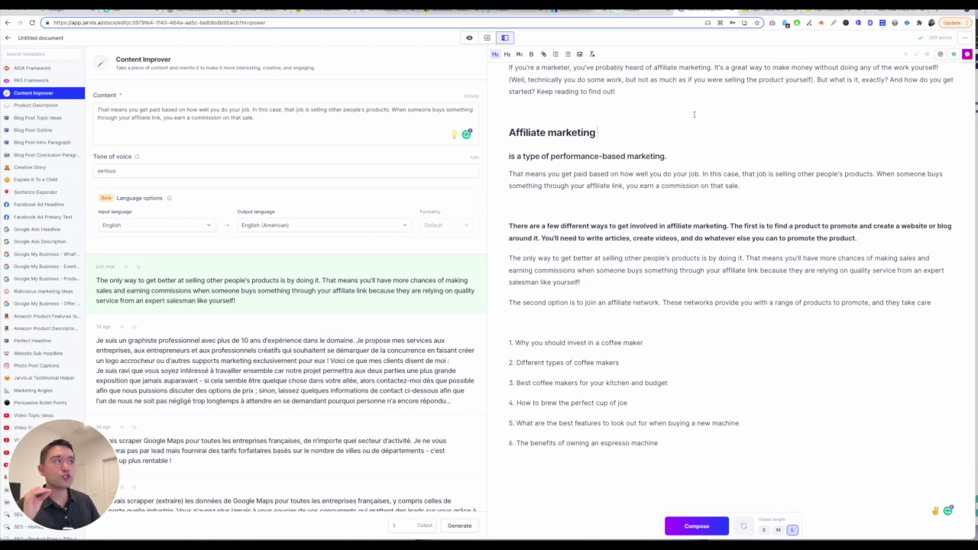
Switch to Rytr, close and reopen its writing workspace from the home page, and open the Social Media document
left_click(763, 14)
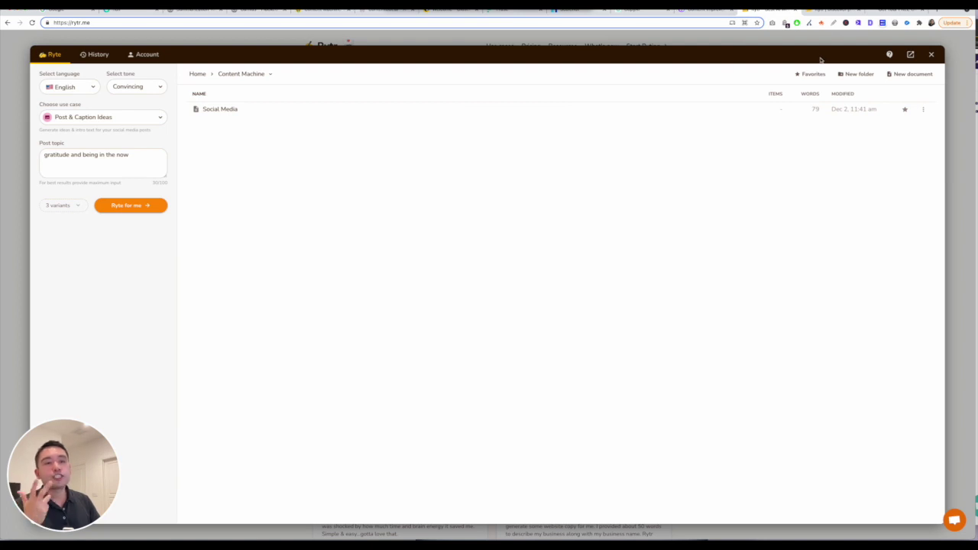
left_click(931, 54)
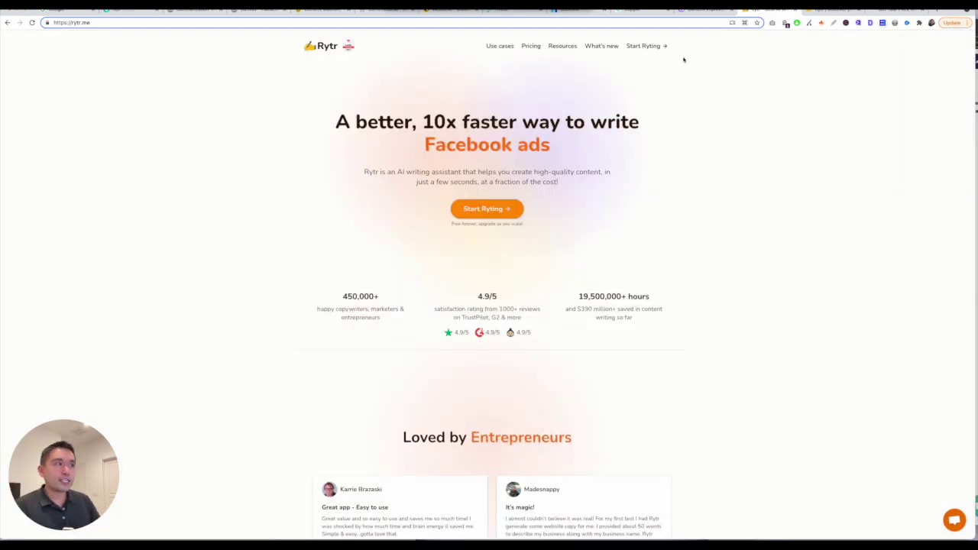
left_click(484, 209)
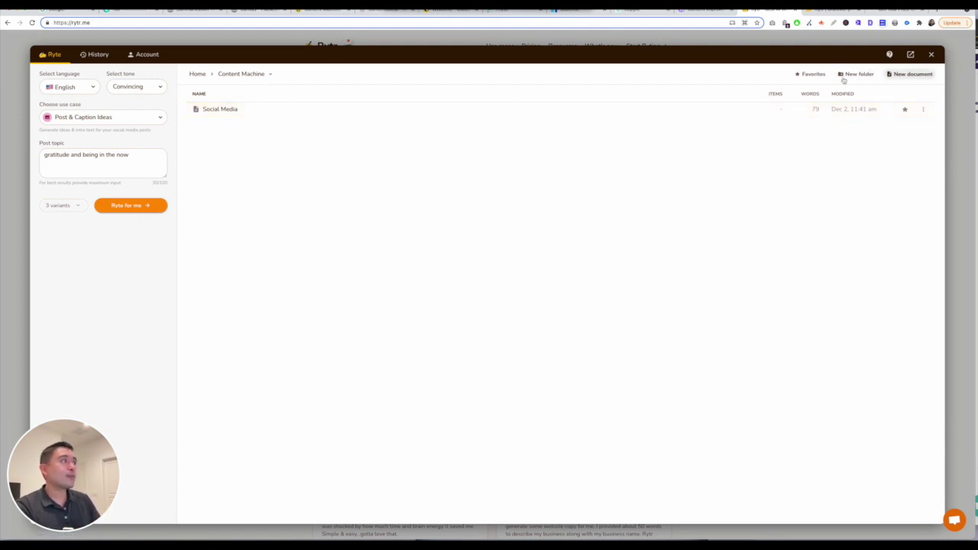
left_click(212, 112)
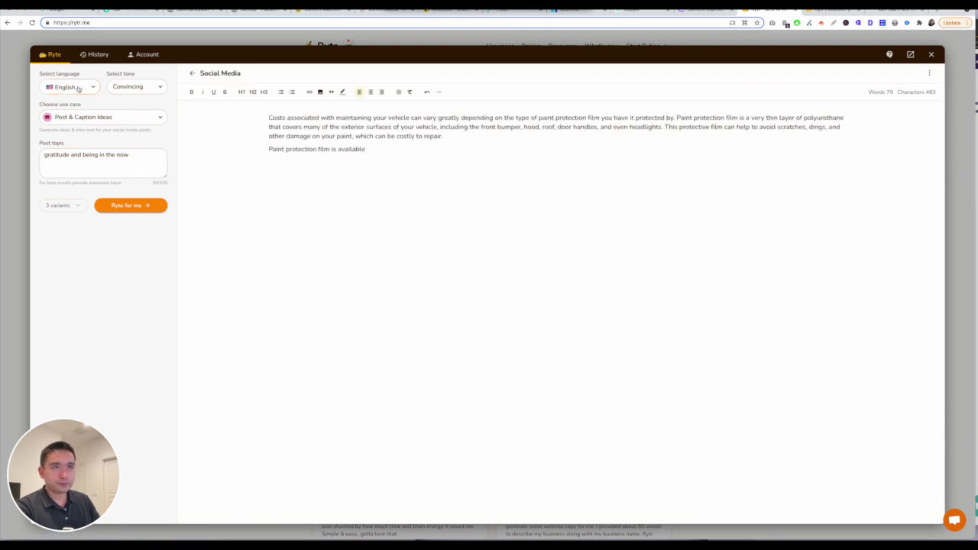
Look through Rytr's tones, use cases and the custom use-case page, and return to the writing workspace
left_click(140, 90)
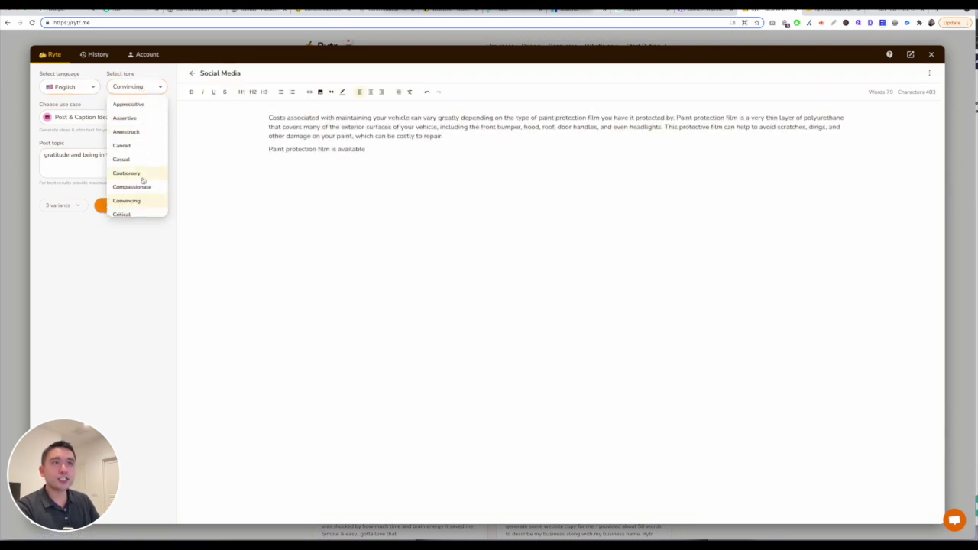
left_click(127, 266)
left_click(84, 119)
scroll(102, 154, "down", 10)
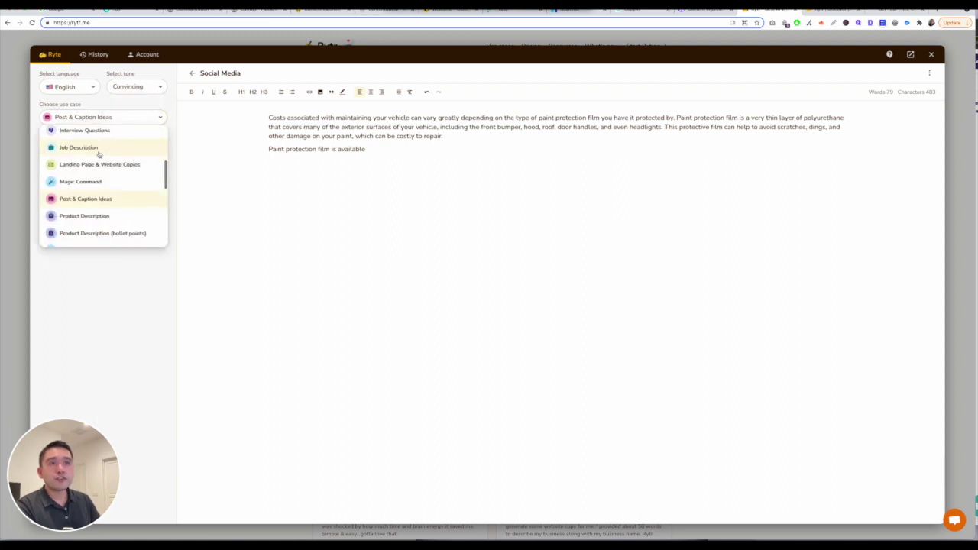
scroll(102, 154, "up", 10)
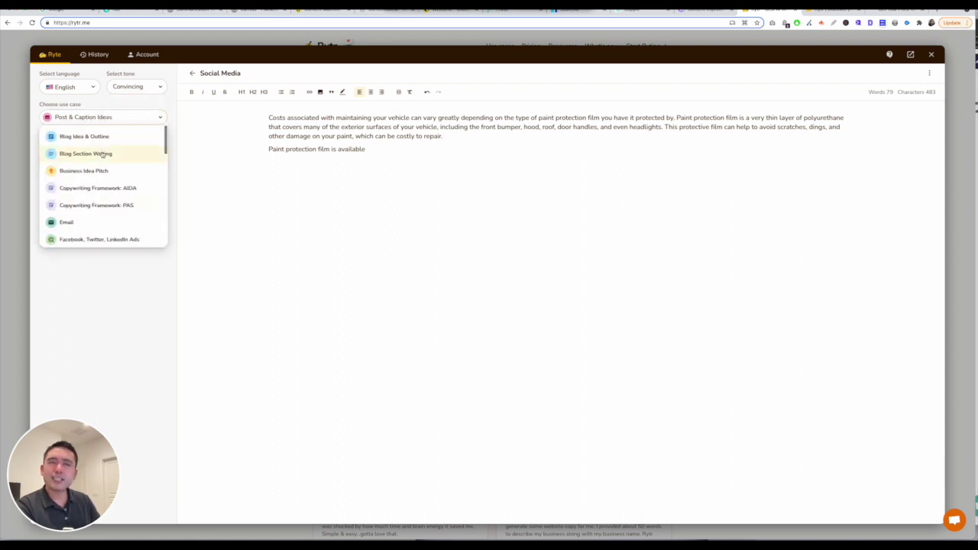
scroll(102, 153, "down", 10)
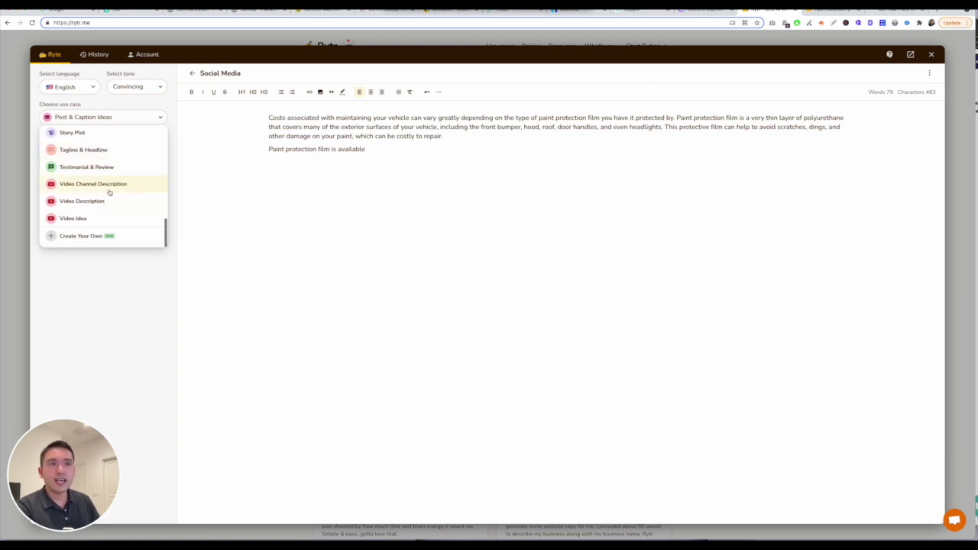
left_click(84, 238)
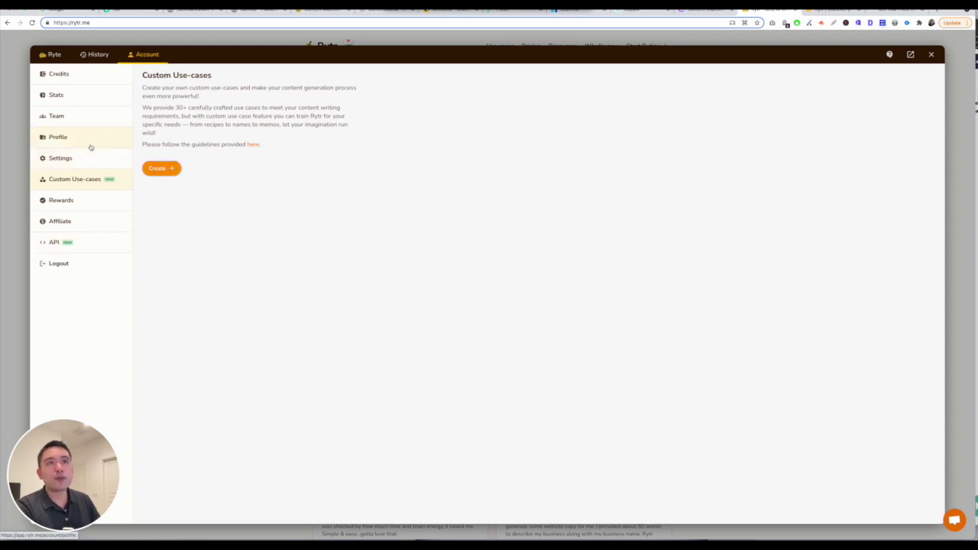
left_click(51, 55)
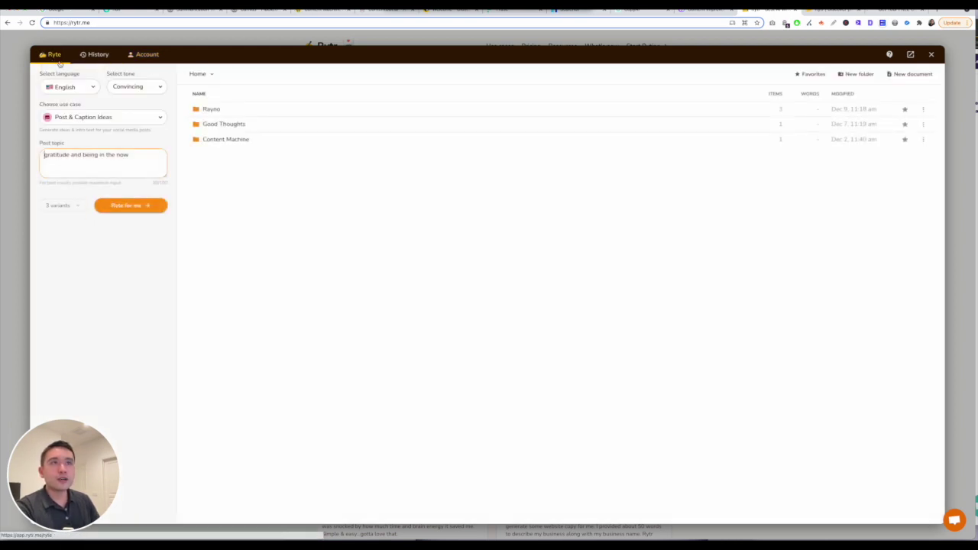
Choose the Blog Idea & Outline use case and open the Social Media document in the Content Machine folder
left_click(114, 116)
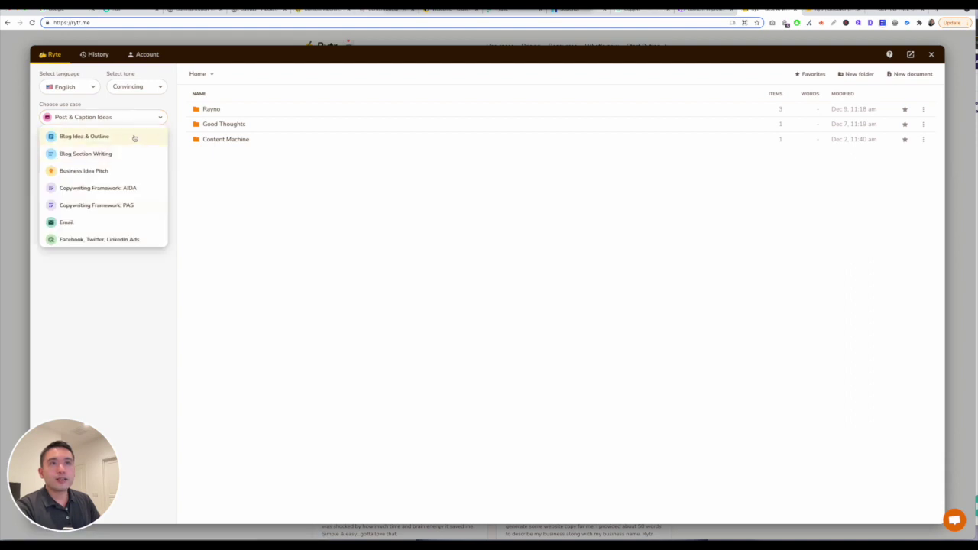
left_click(213, 141)
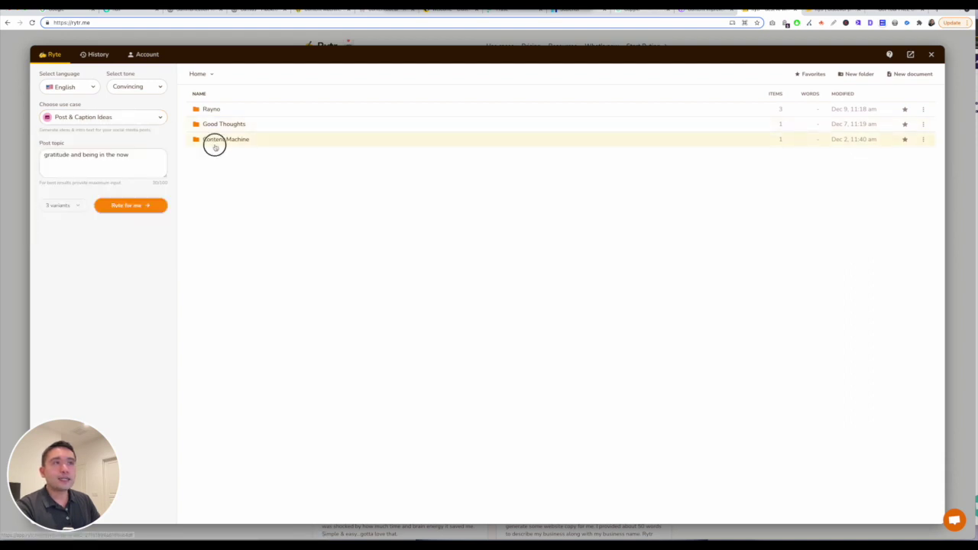
left_click(125, 117)
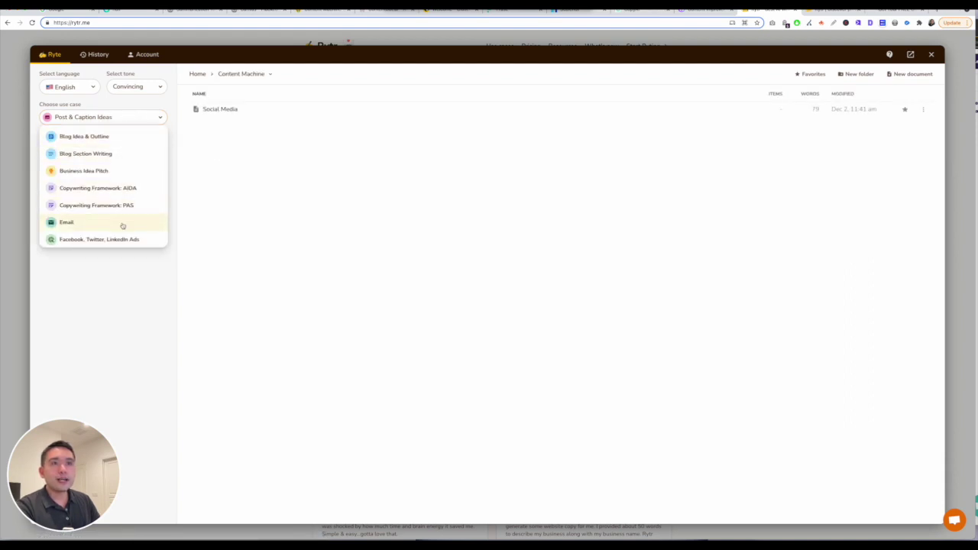
left_click(106, 141)
left_click(220, 110)
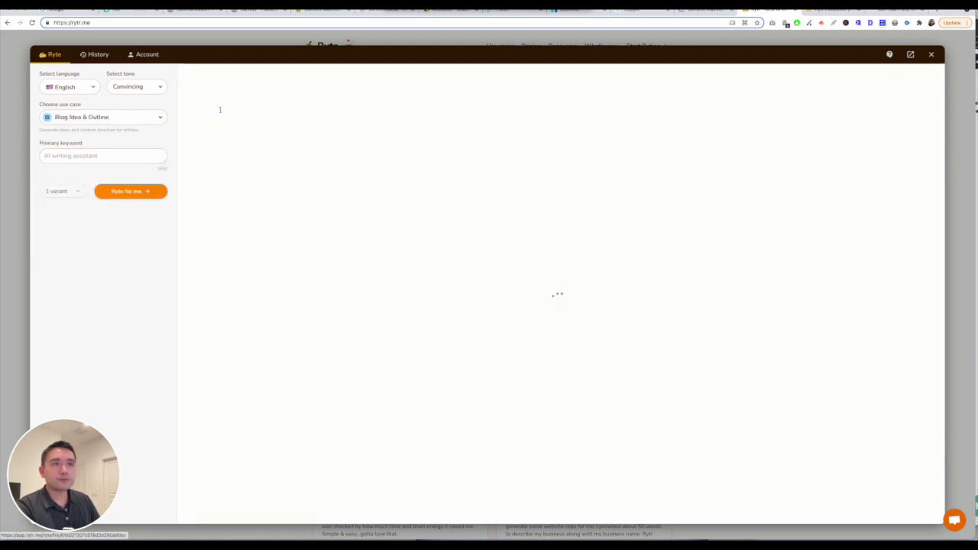
Enter "affiliate marketing" as the primary keyword, set 3 variants, and generate the blog outlines into the document
type("a")
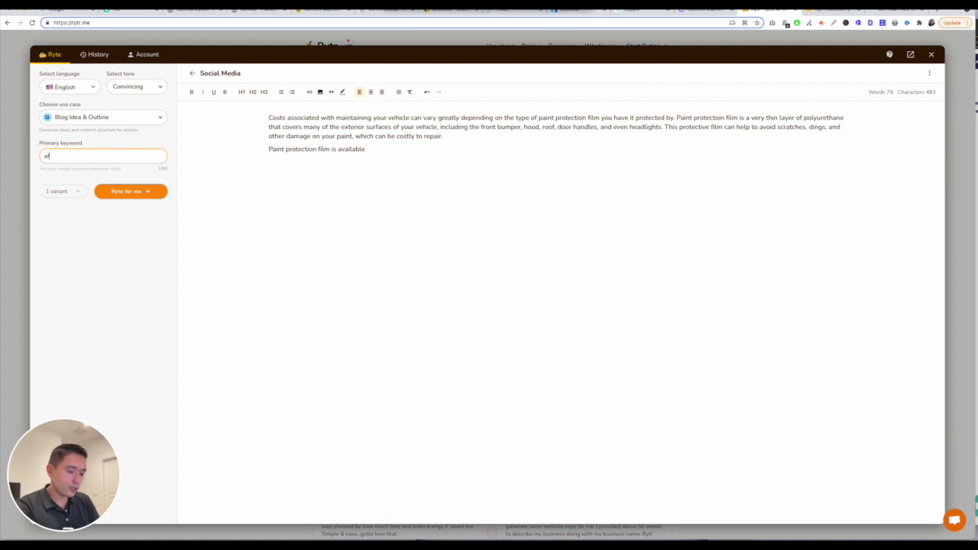
type("ffiliate marketing")
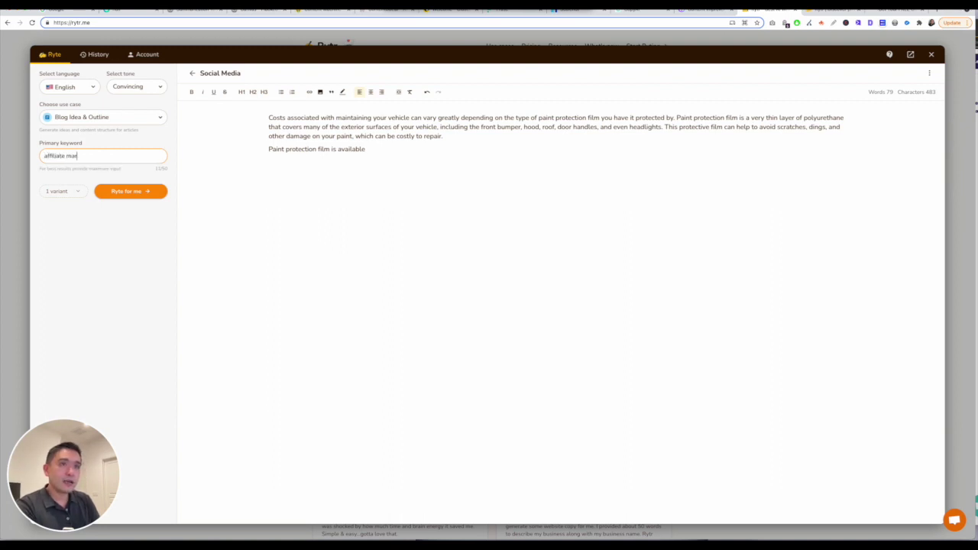
right_click(69, 196)
left_click(63, 191)
left_click(64, 192)
left_click(58, 235)
left_click(130, 198)
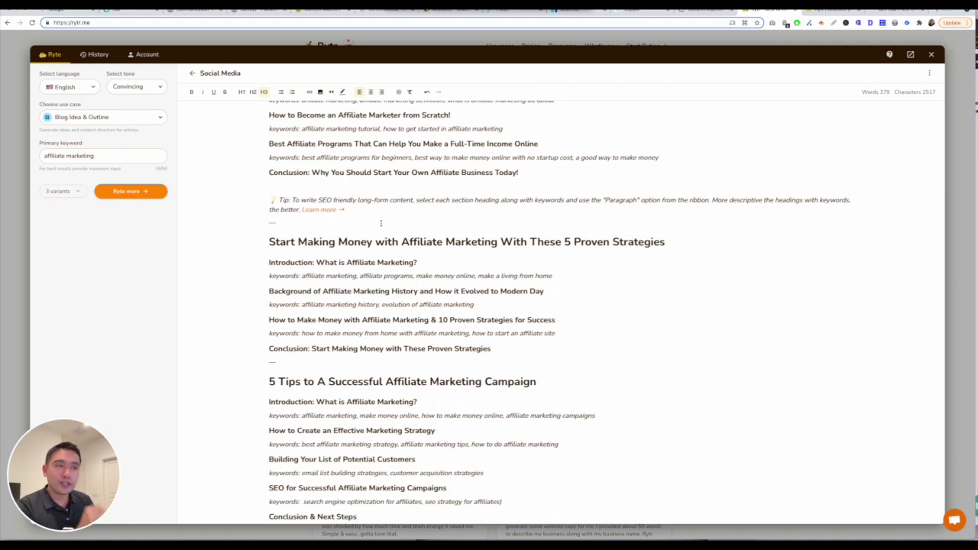
Examine the titles, section headings, keywords and writing tip in the generated affiliate marketing outlines
scroll(355, 206, "up", 3)
left_click_drag(268, 181, 690, 184)
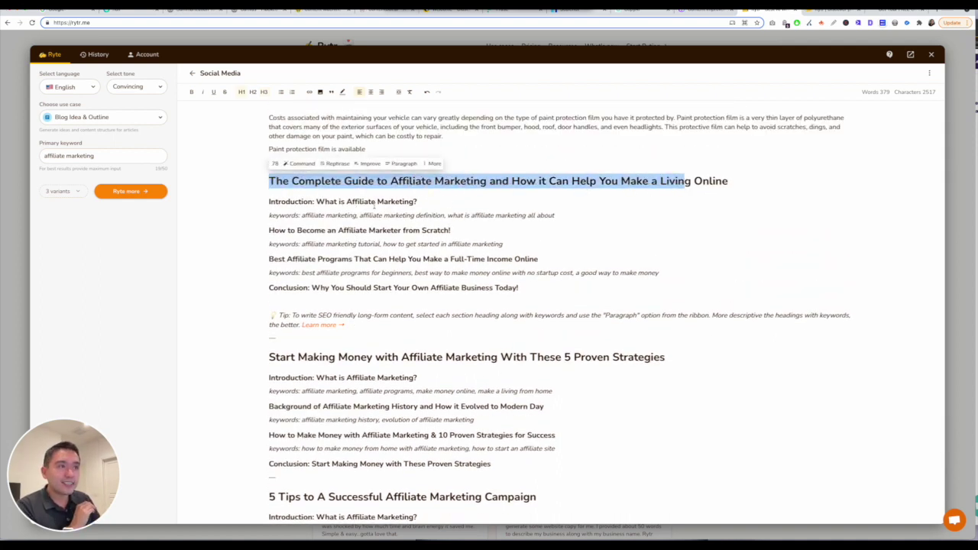
left_click(280, 201)
left_click(289, 243)
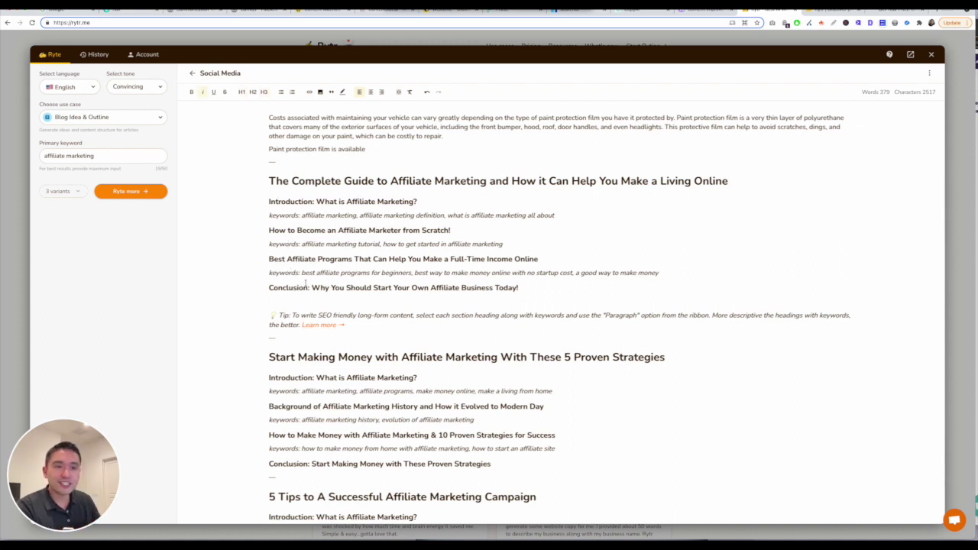
scroll(318, 284, "down", 2)
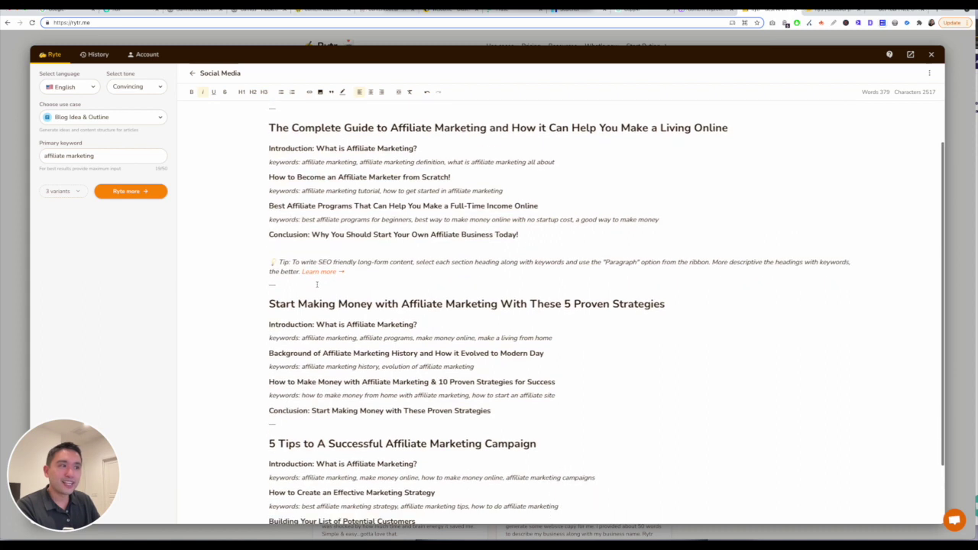
scroll(318, 284, "down", 2)
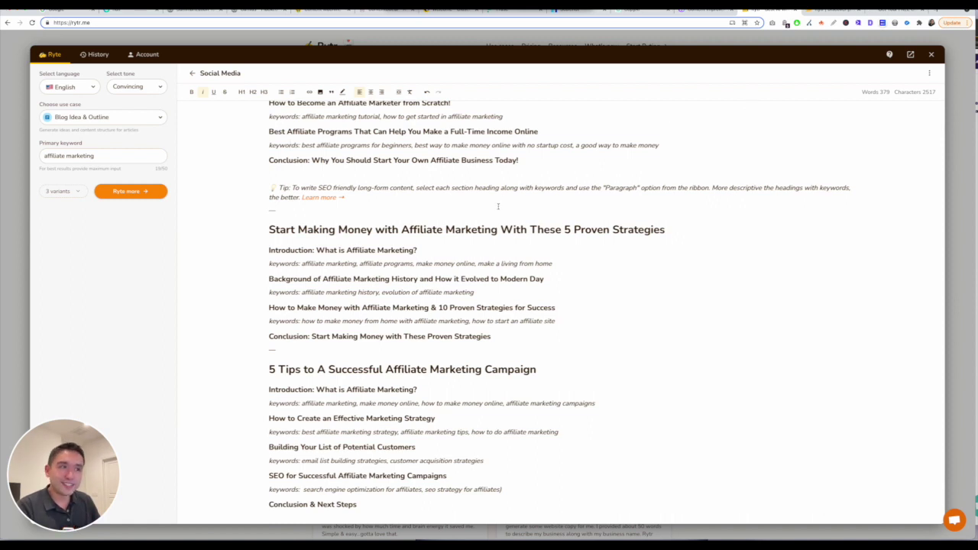
scroll(273, 203, "up", 2)
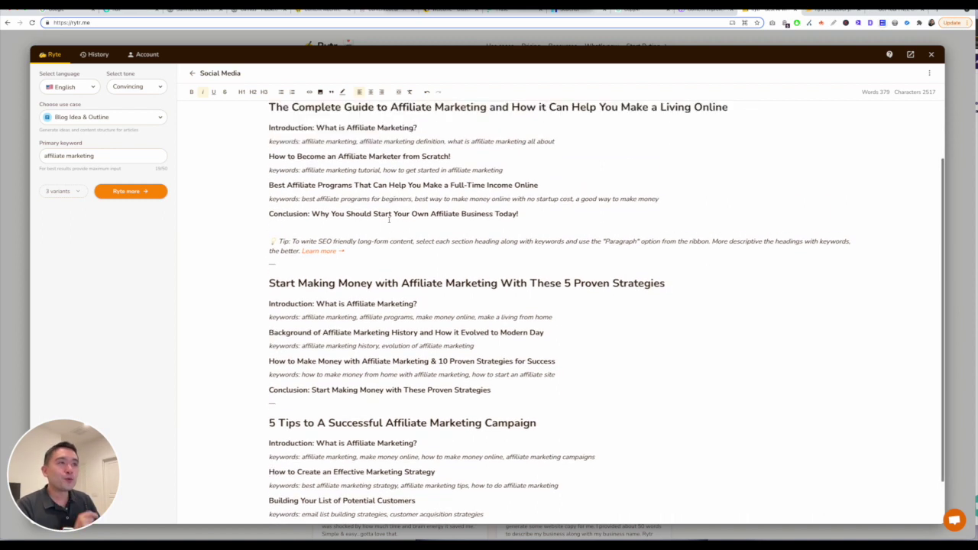
Select the first outline's title and its introduction heading to examine the Improve and Paragraph options for selected text
left_click_drag(271, 123, 730, 120)
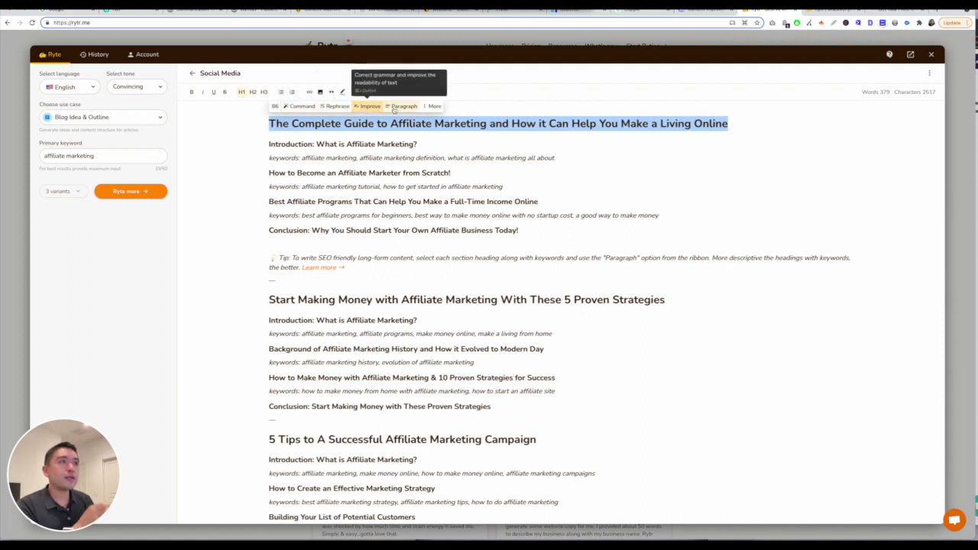
left_click_drag(424, 140, 250, 144)
left_click(320, 134)
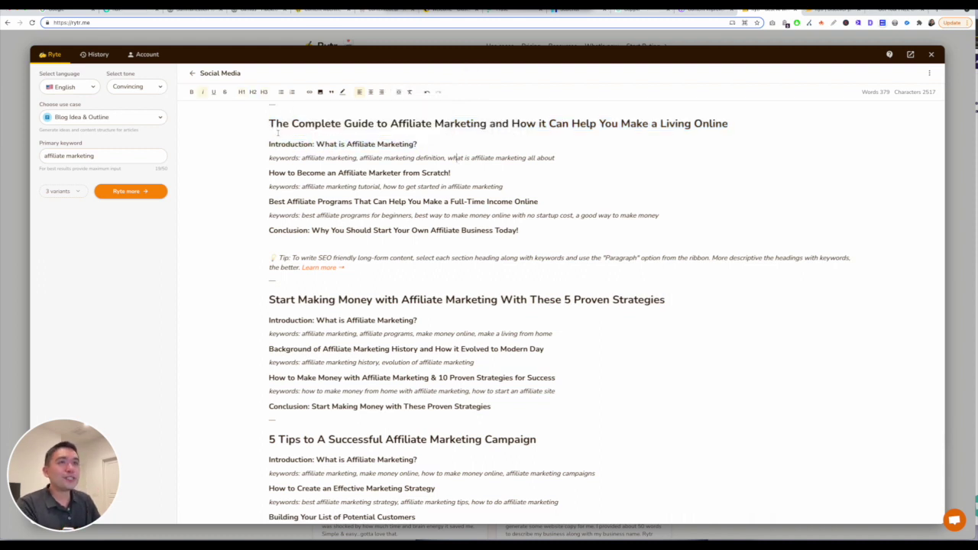
Browse the available use cases and choose Story Plot
left_click(145, 117)
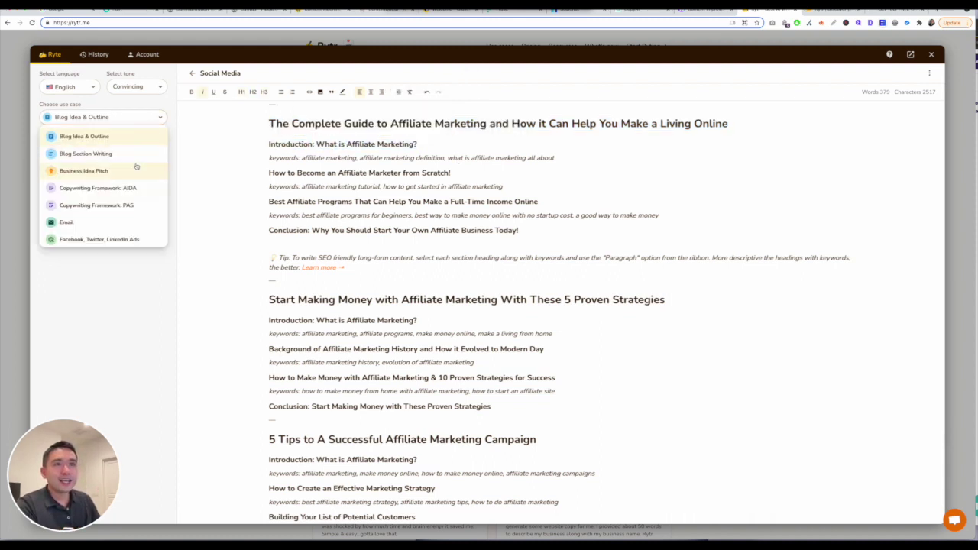
scroll(127, 172, "down", 3)
scroll(127, 191, "down", 2)
scroll(129, 188, "down", 5)
scroll(128, 188, "down", 2)
scroll(128, 188, "up", 2)
left_click(115, 182)
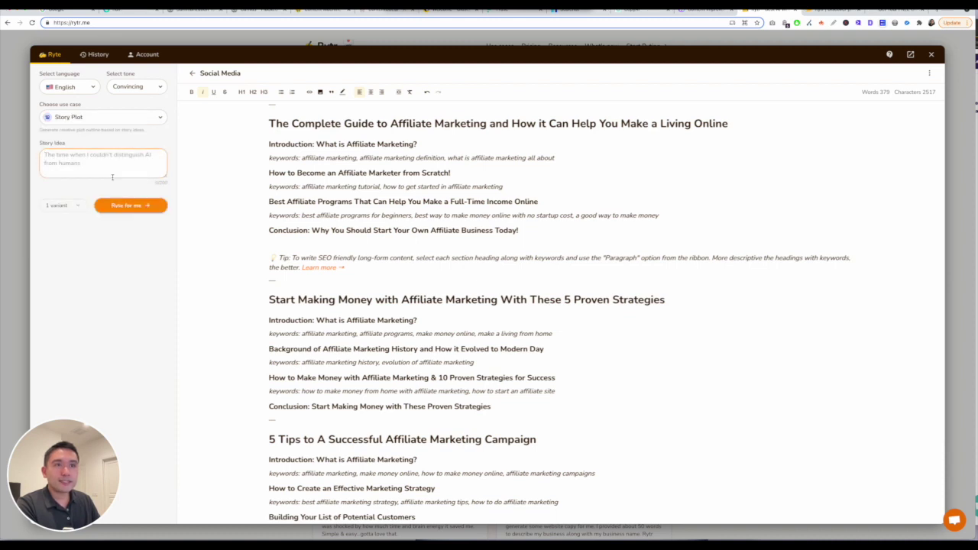
Enter "lonely boy in the city" as the story idea, generate one plot variant into the document, and add blank lines below it
type("l")
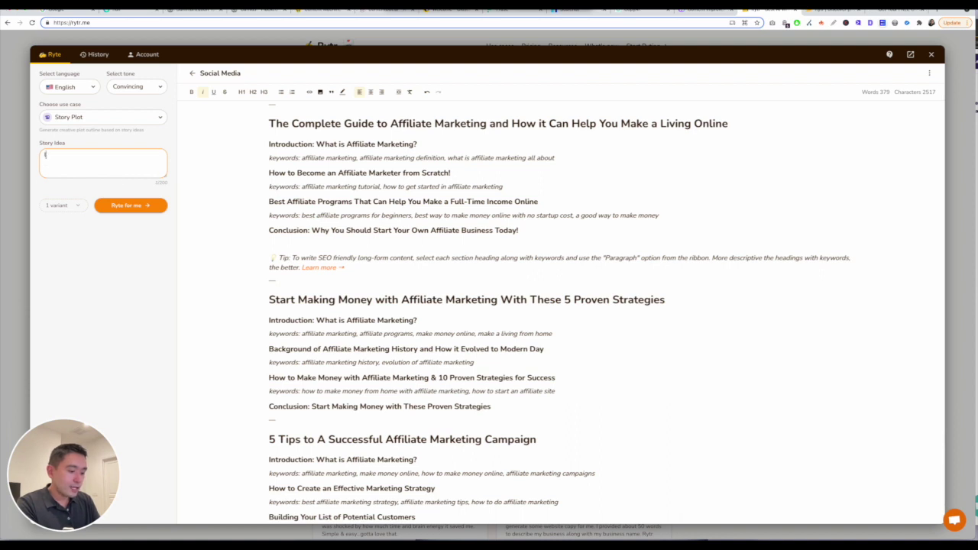
type("onely boy in the city")
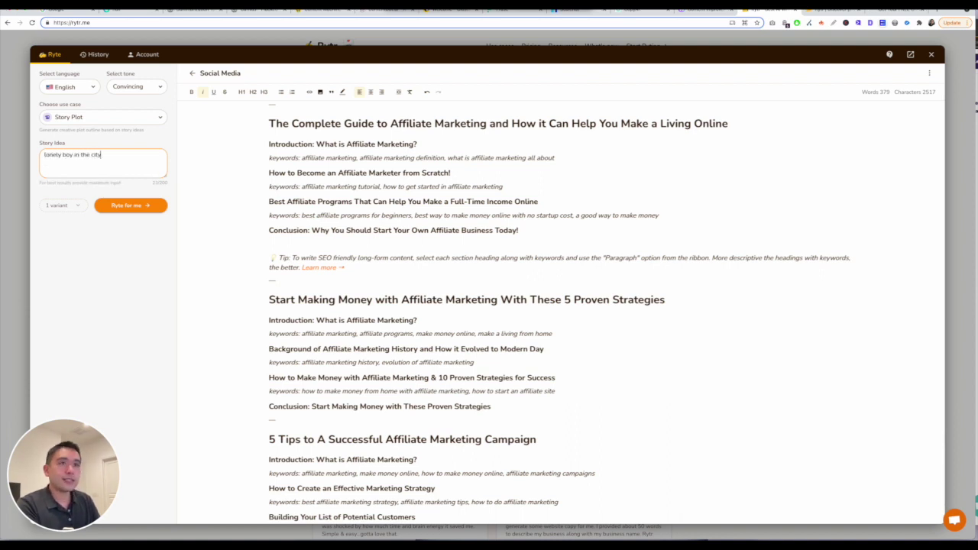
left_click(136, 206)
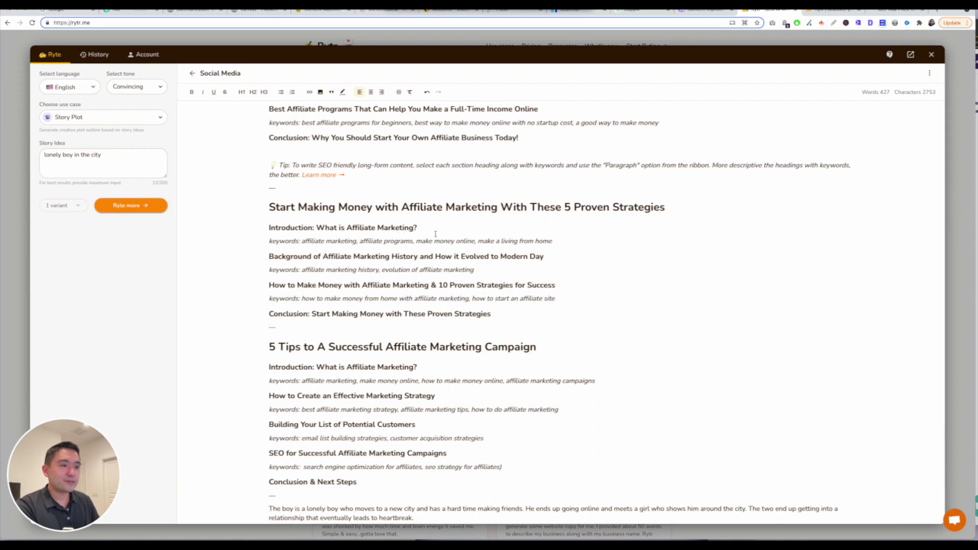
scroll(472, 458, "down", 1)
key("Return")
key("Return")
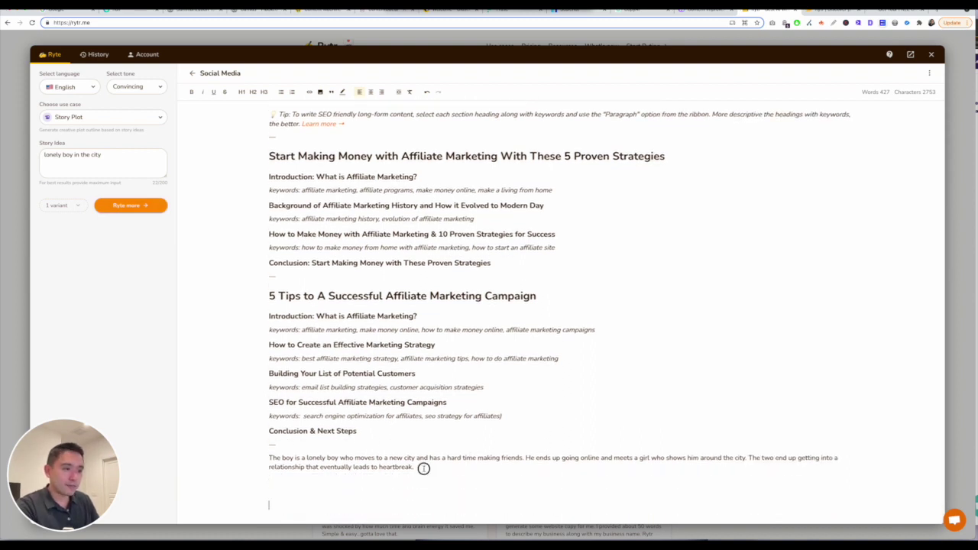
Generate an additional paragraph from the lonely boy plot and rephrase the new paragraph
left_click_drag(424, 469, 262, 458)
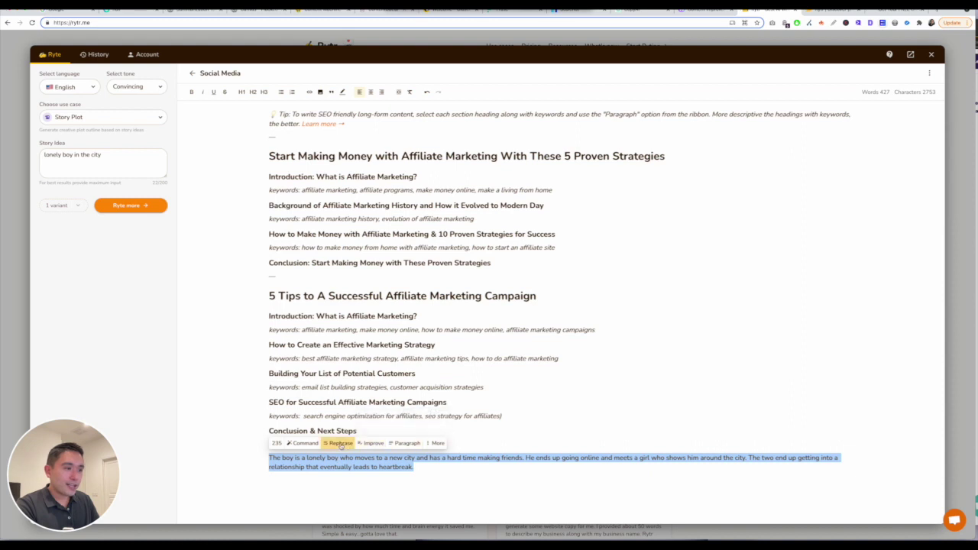
left_click(400, 446)
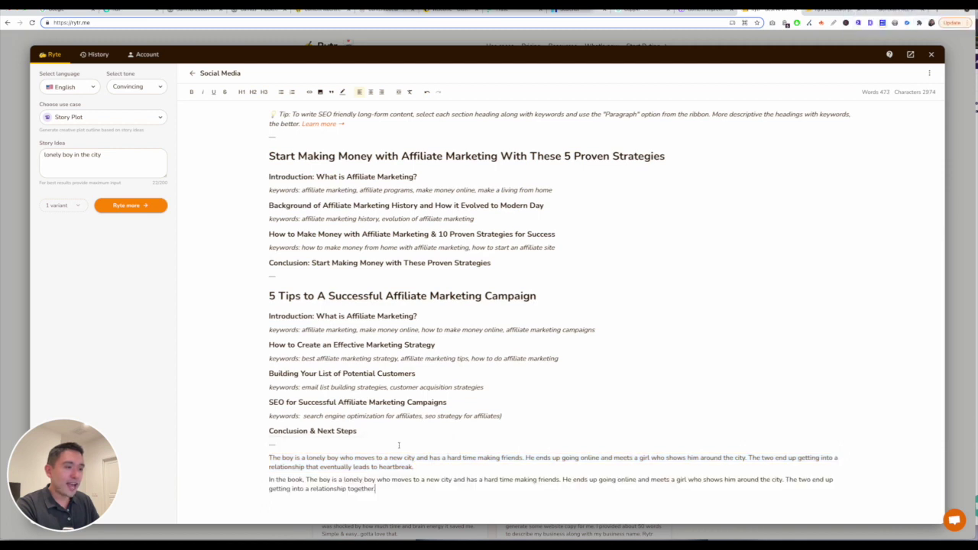
left_click_drag(336, 474, 269, 468)
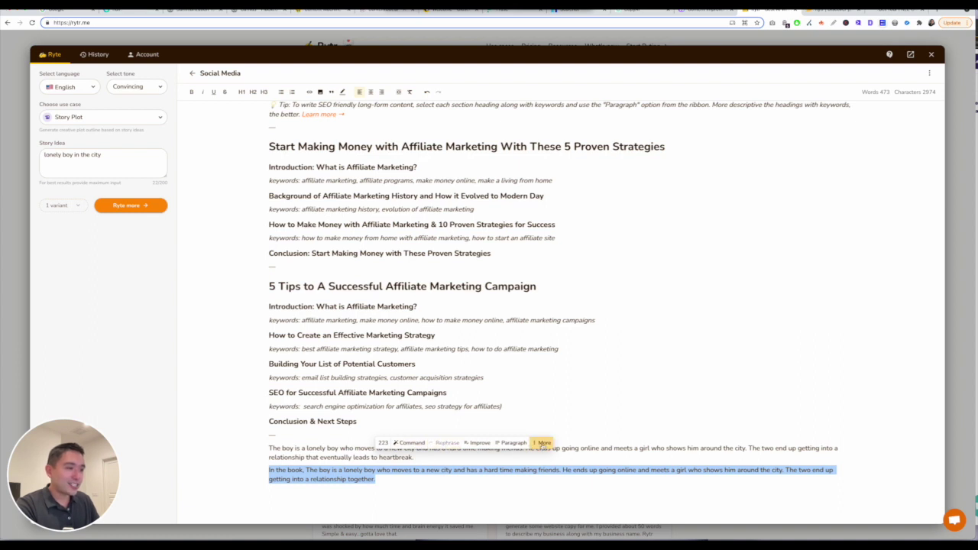
left_click(541, 443)
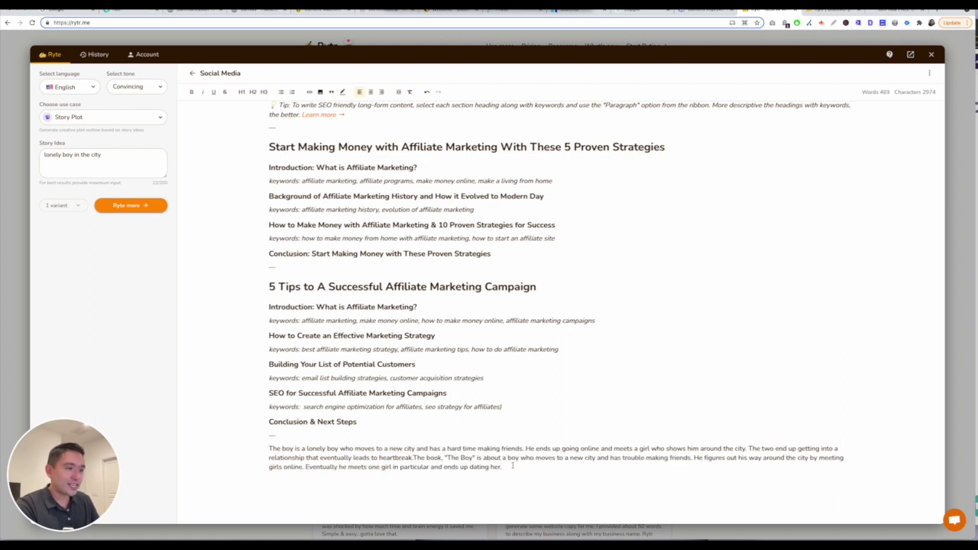
Expand the rephrased passage beginning with "The Boy" and check the other options for selected text, including Plagiarism
left_click_drag(512, 466, 445, 457)
left_click(613, 443)
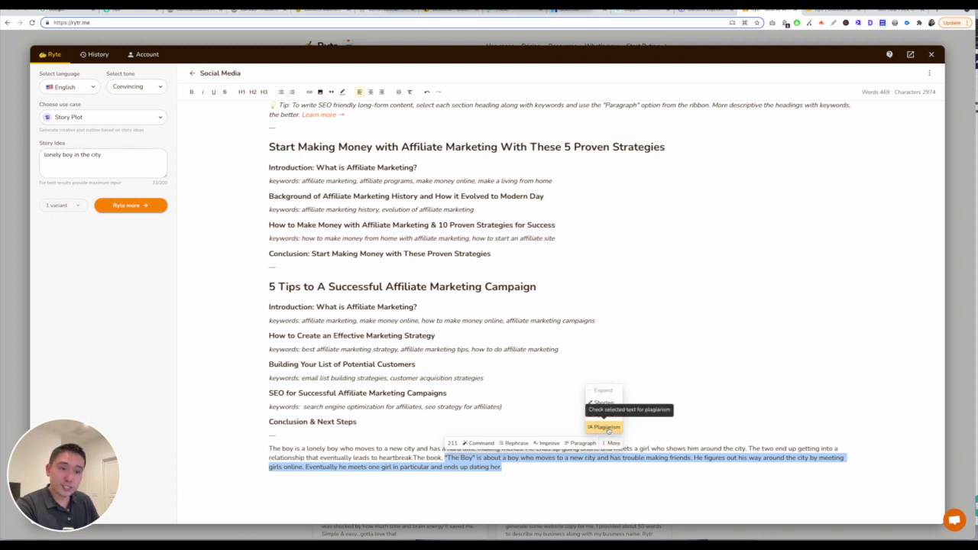
left_click(608, 430)
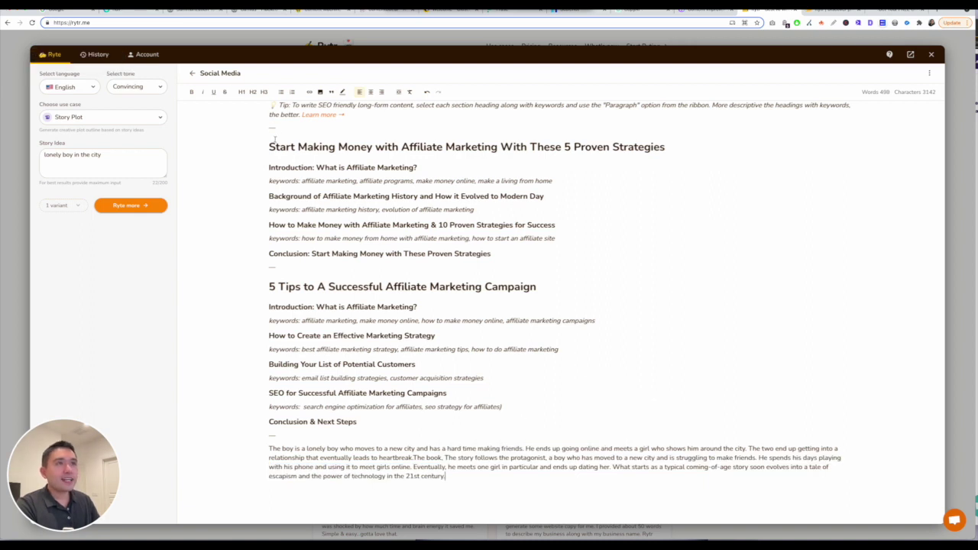
Select text in the "Start Making Money with Affiliate Marketing" heading and examine the editor's formatting, link, select-all and undo tools
left_click_drag(273, 146, 456, 146)
left_click(421, 196)
left_click_drag(269, 146, 413, 146)
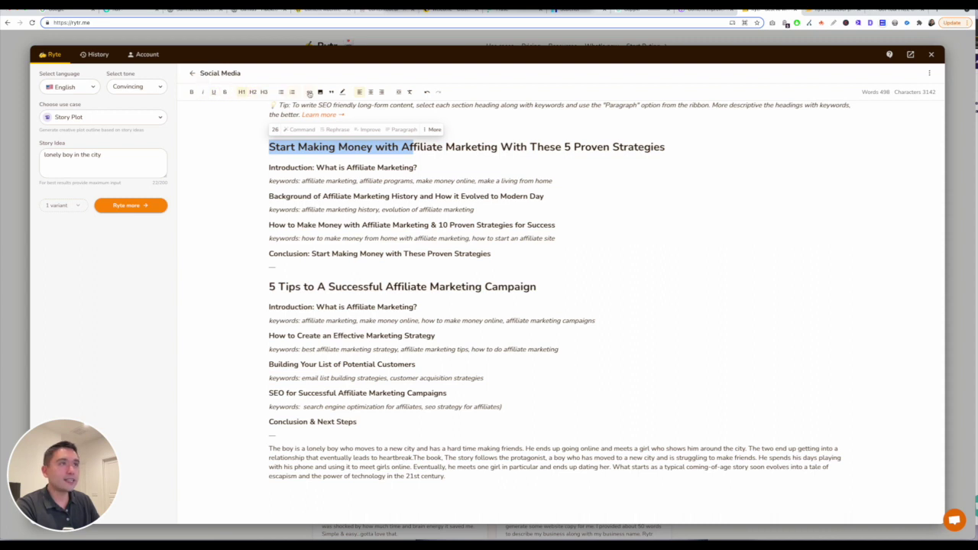
left_click(398, 91)
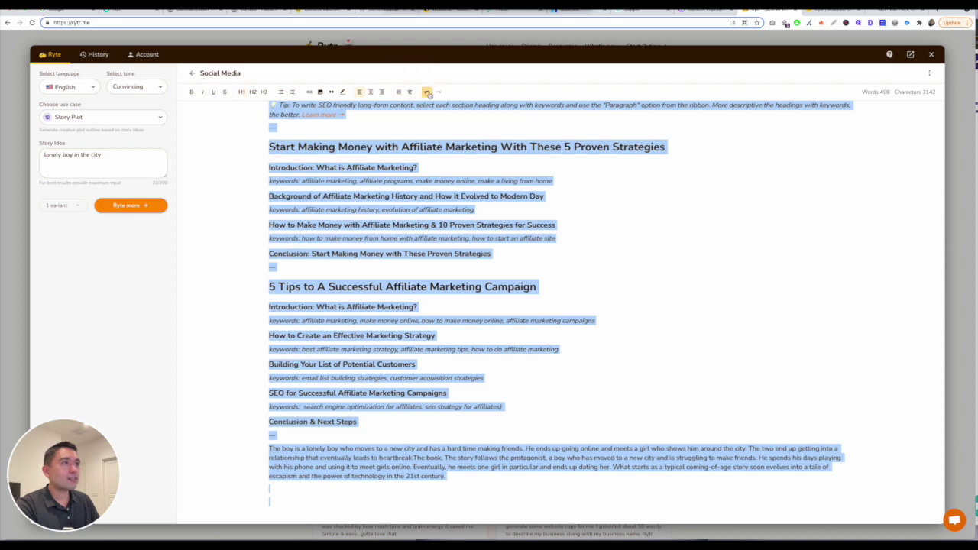
left_click(560, 168)
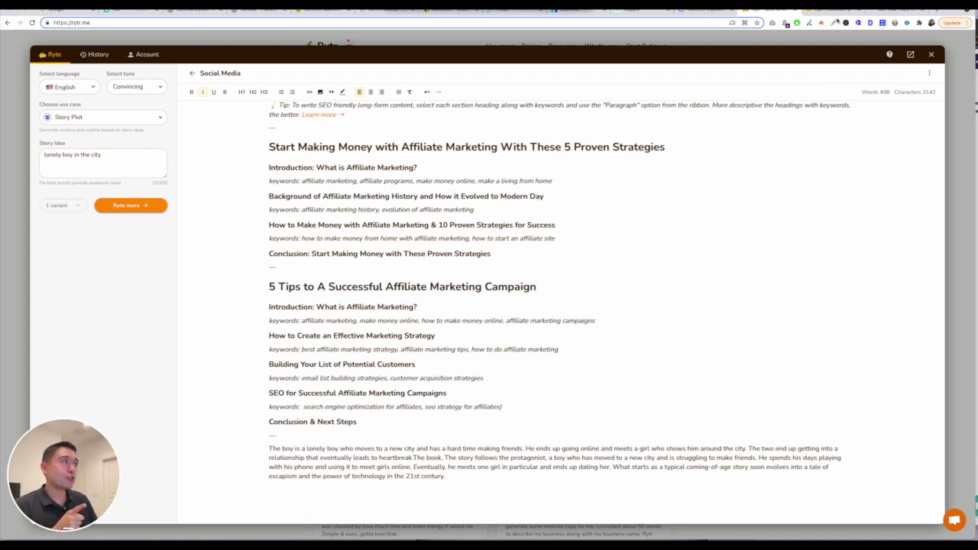
Switch to Rytr's AppSumo listing and examine the lifetime deal's price, terms, features and monthly character allowance
left_click(835, 9)
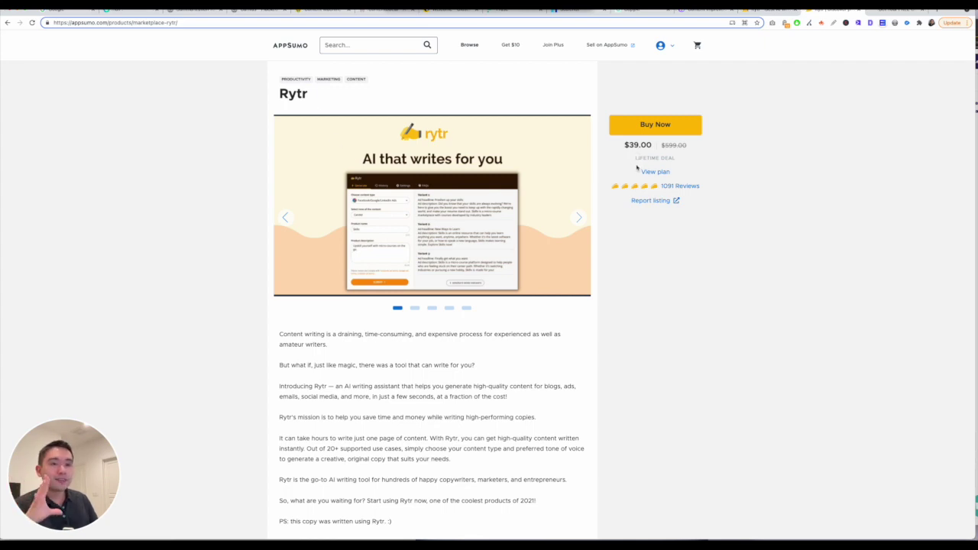
scroll(570, 189, "down", 15)
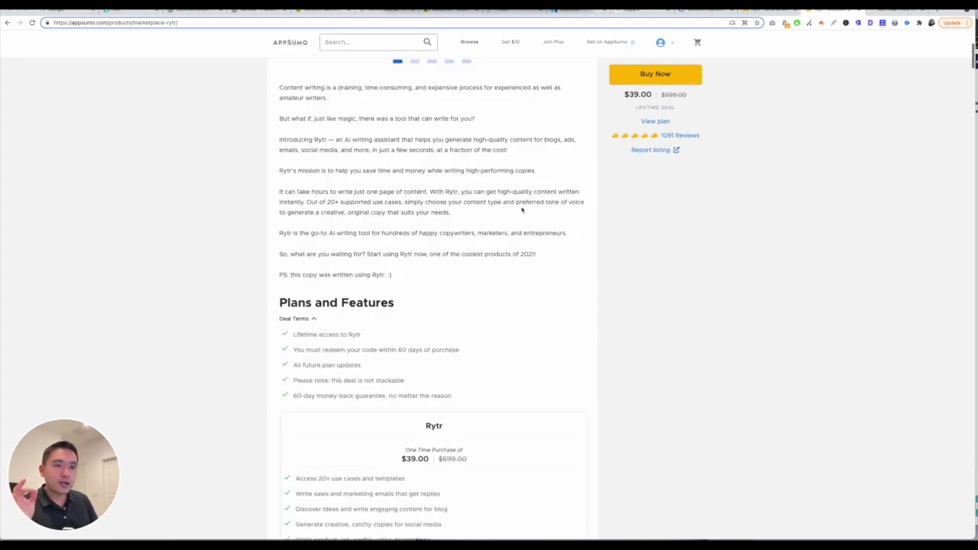
scroll(524, 210, "up", 2)
scroll(524, 211, "up", 2)
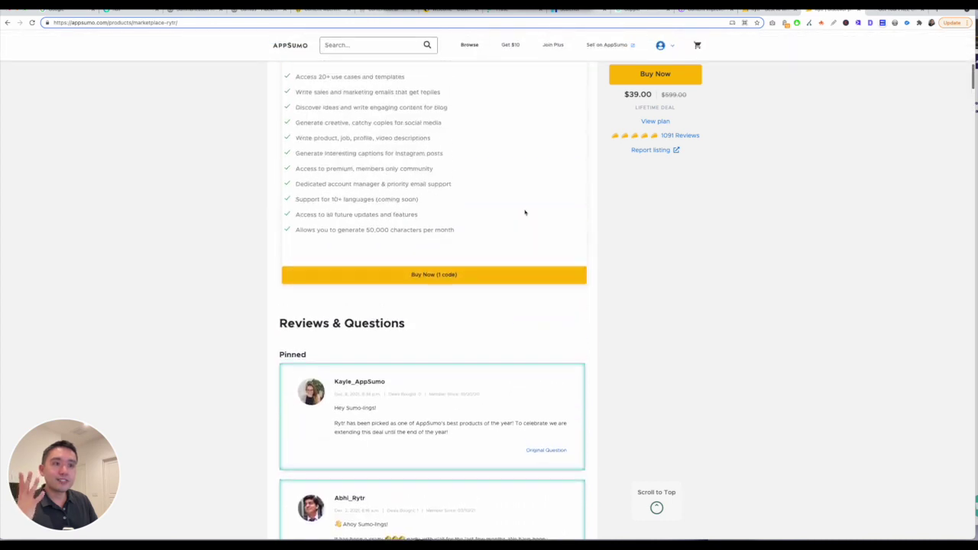
scroll(522, 212, "up", 1)
left_click_drag(368, 316, 465, 320)
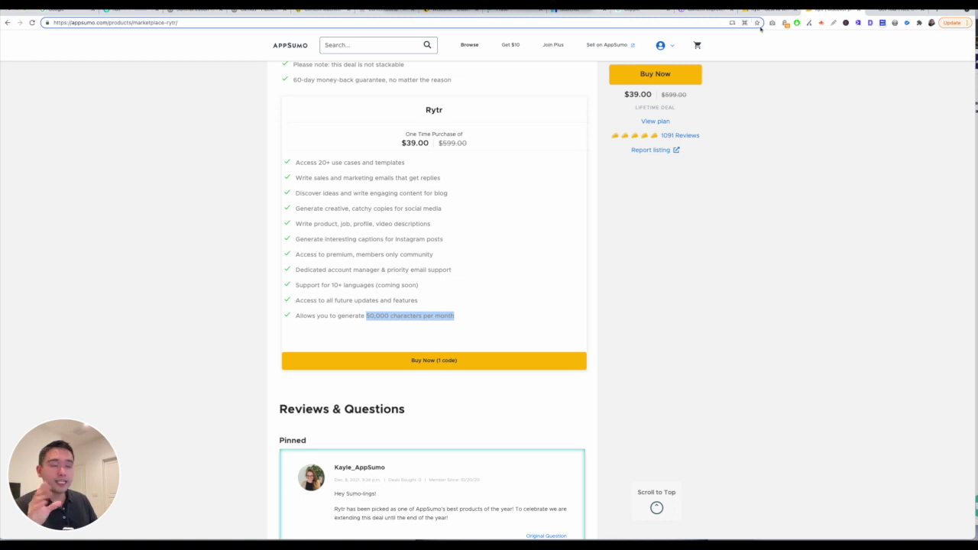
scroll(641, 229, "up", 1)
scroll(640, 229, "up", 5)
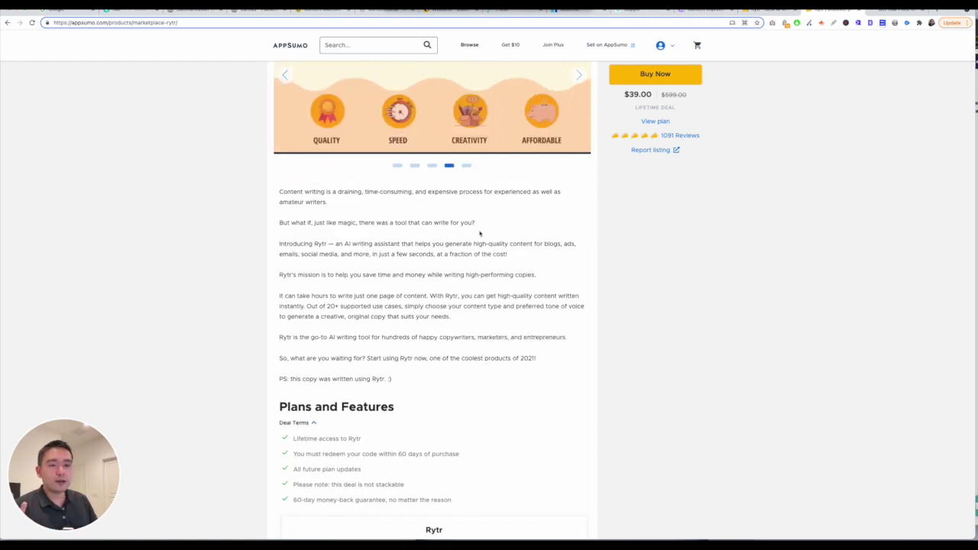
scroll(479, 233, "up", 2)
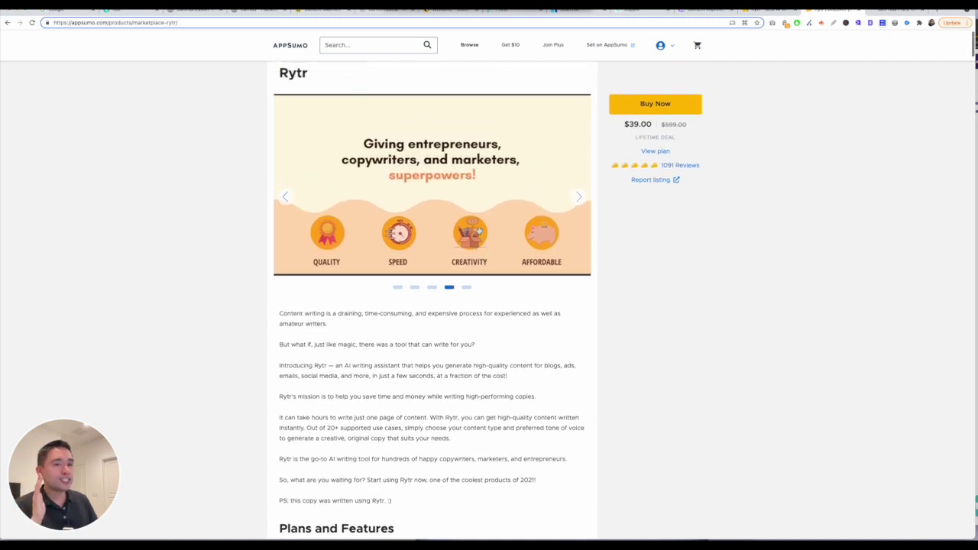
scroll(470, 252, "up", 1)
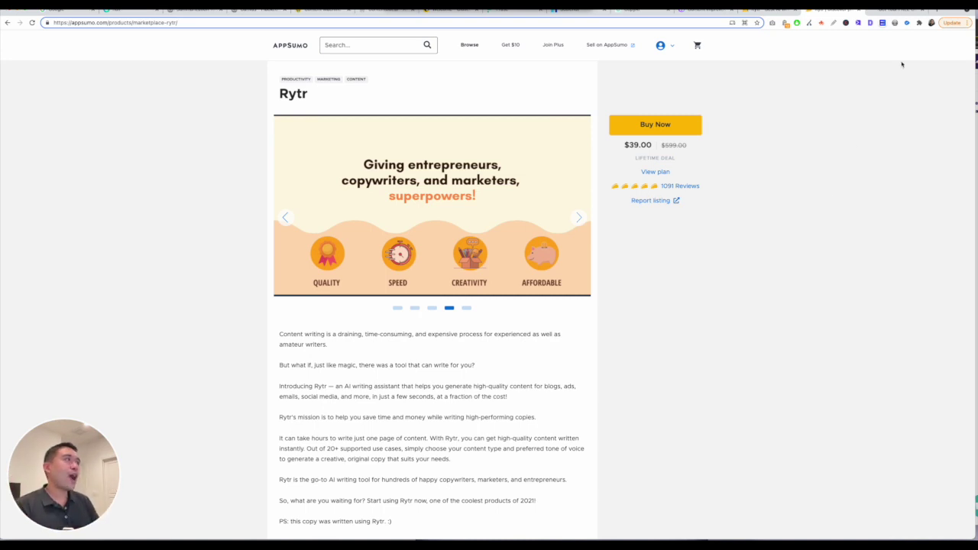
Switch to the free checklist sign-up page for the 11 best AI content writing tools in 2022
left_click(904, 14)
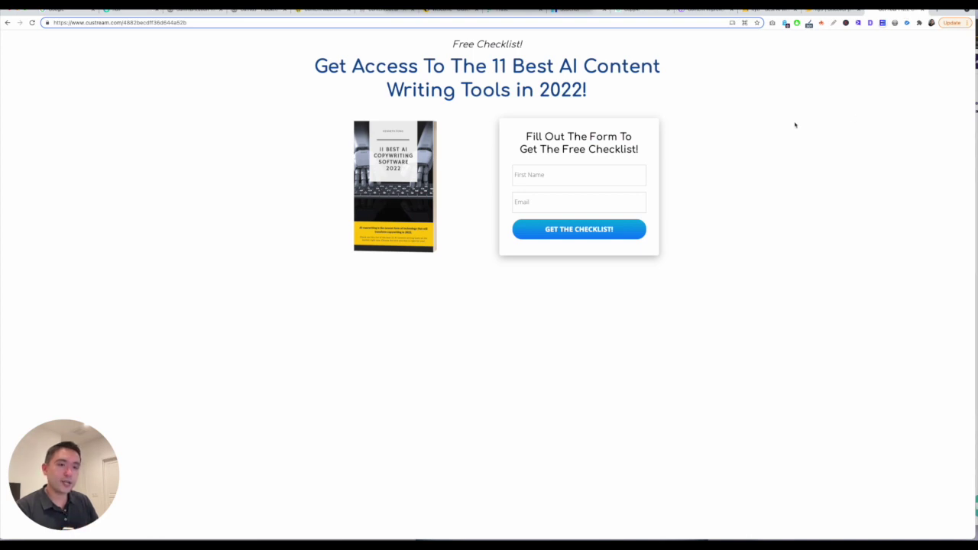